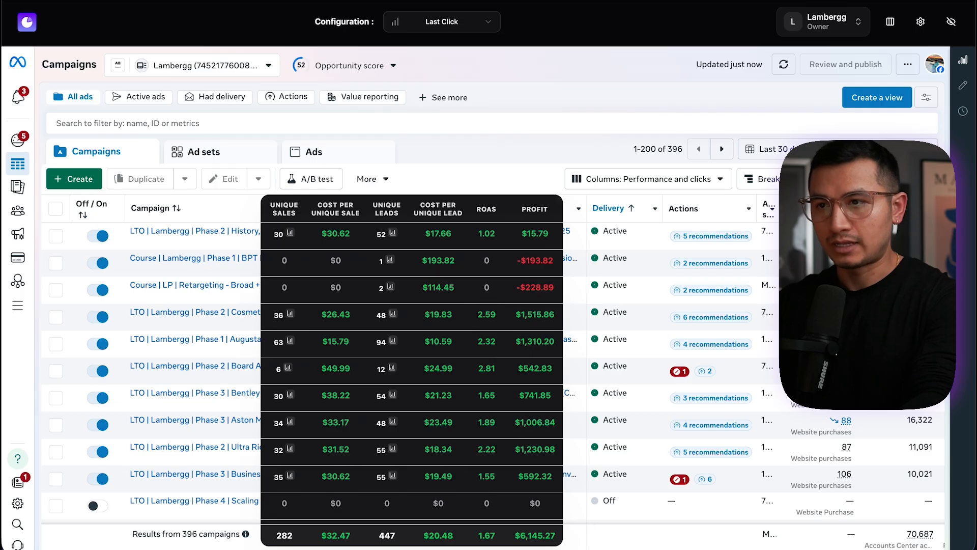
Search the web for meta ads manager and open the Ads Manager - Meta for Business result
key("super+t")
type("meta ads manager.")
key("Return")
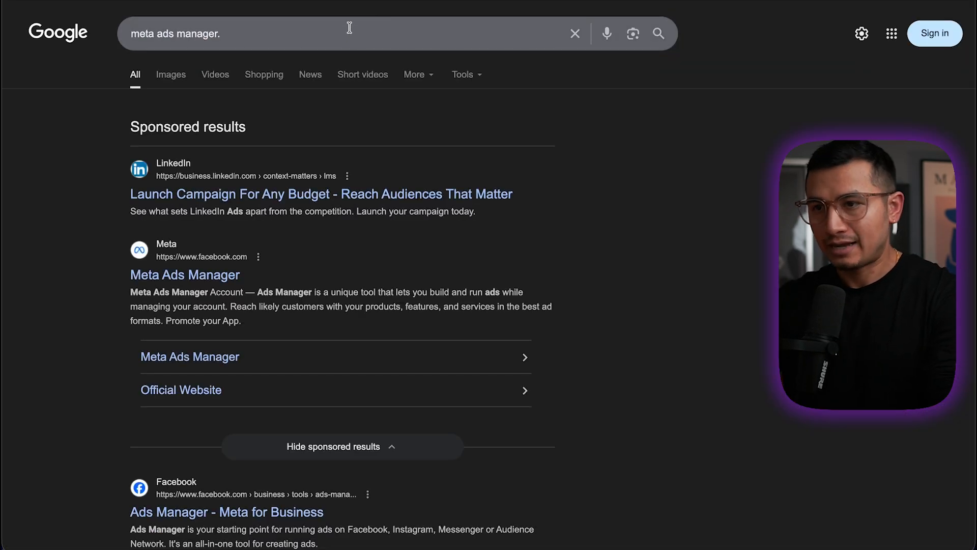
left_click(357, 22)
key("BackSpace")
key("Return")
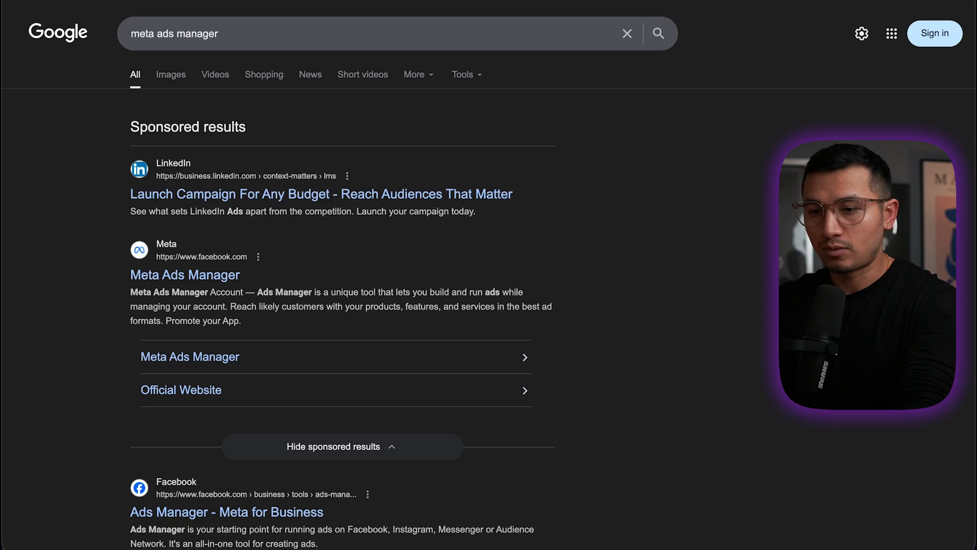
scroll(226, 515, "down", 3)
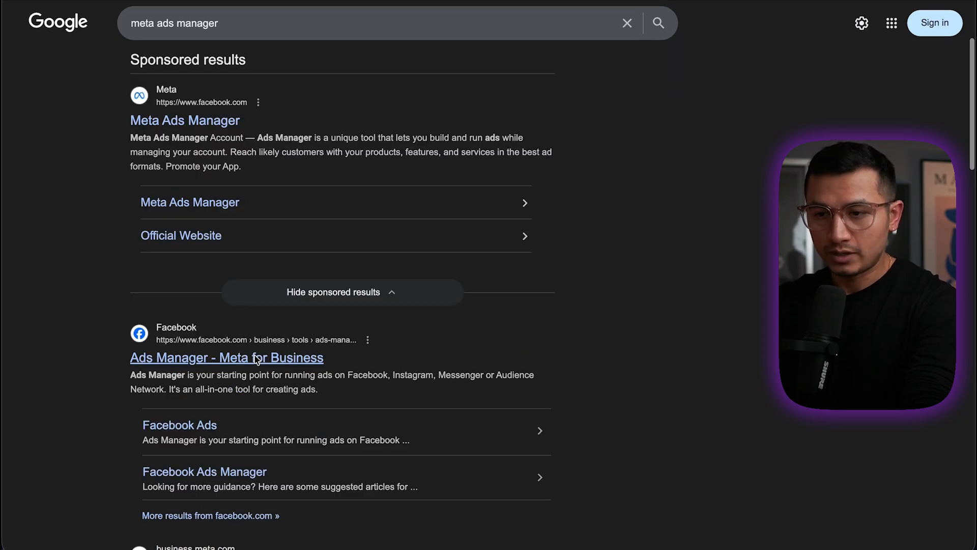
left_click(258, 358)
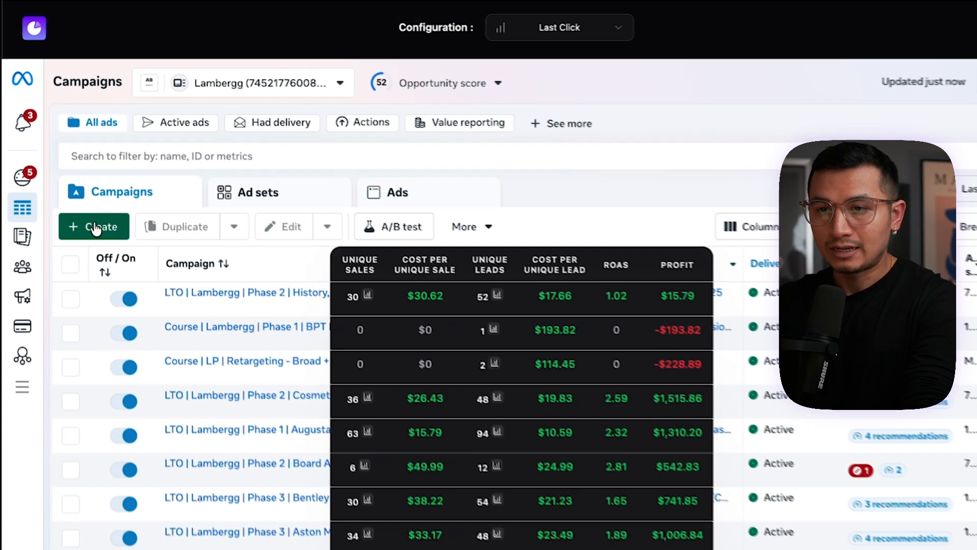
Inspect the Augusta National Golf Club Phase 1 campaign's Roaspy profit figures and open its ad sets
left_click(79, 180)
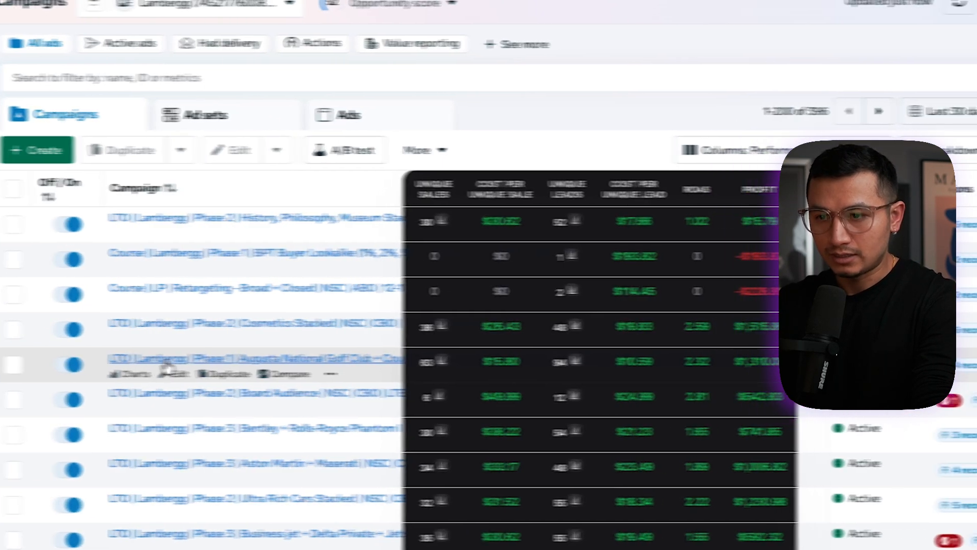
left_click(632, 358)
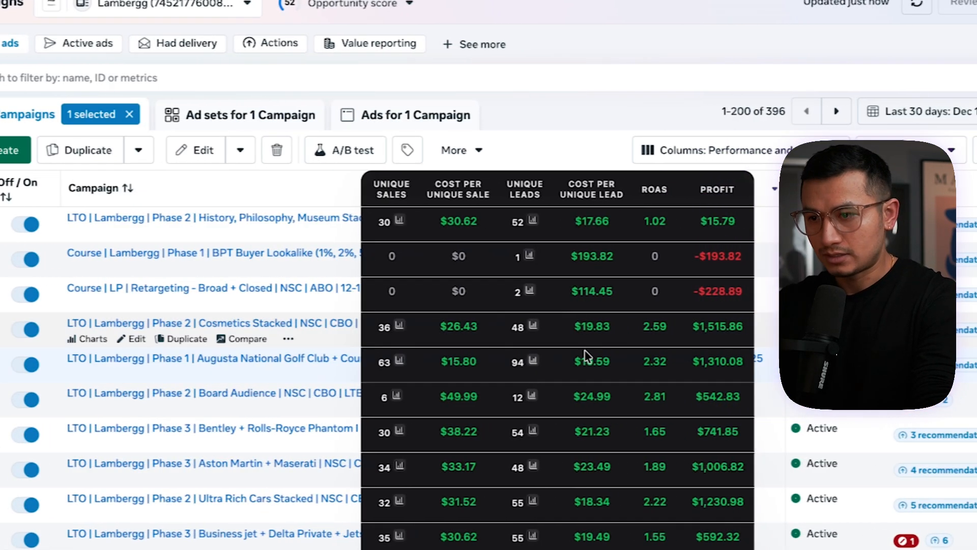
left_click_drag(685, 362, 709, 362)
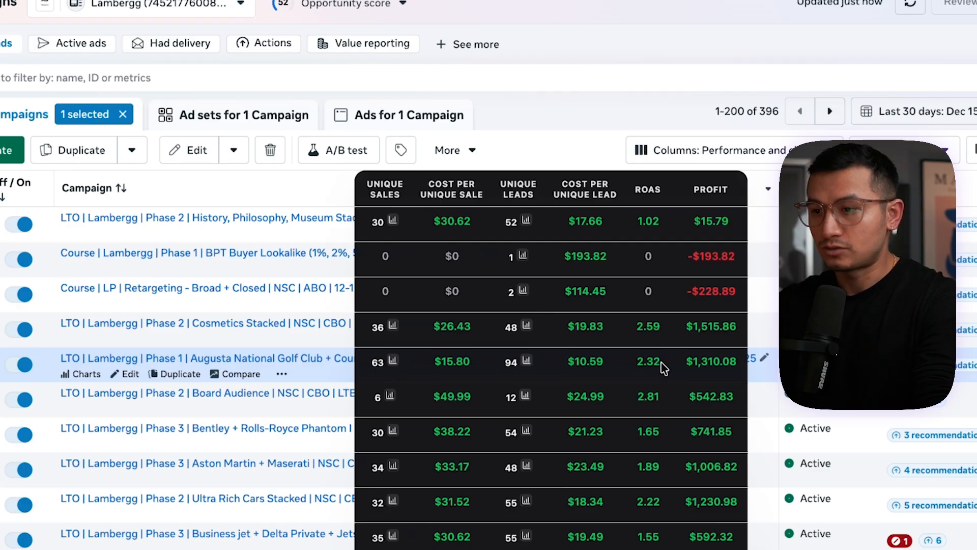
double_click(662, 368)
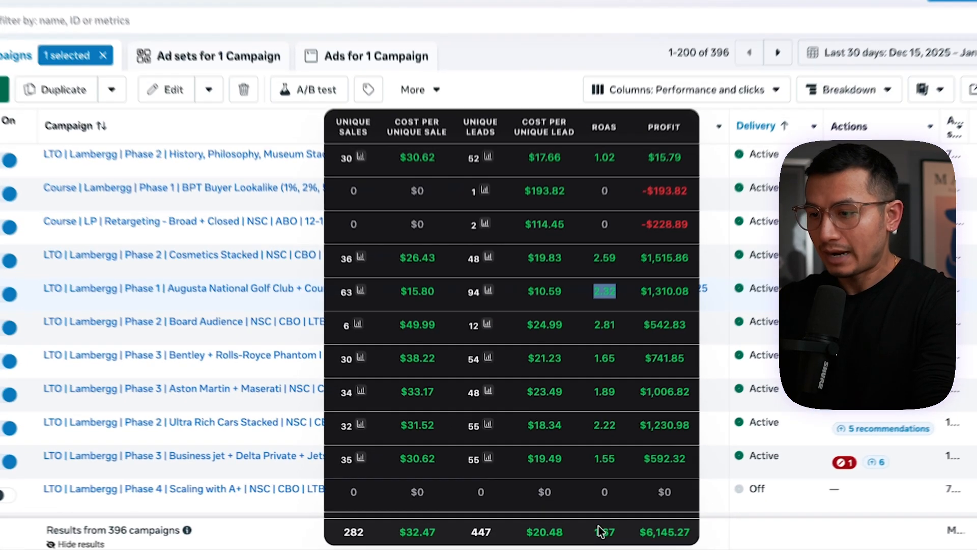
left_click_drag(596, 531, 622, 535)
left_click(592, 299)
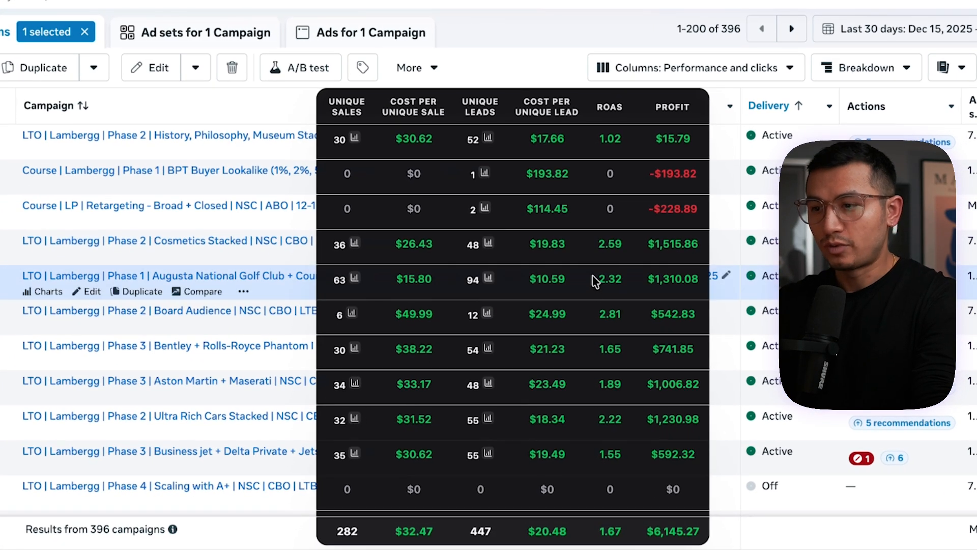
double_click(601, 279)
left_click(232, 279)
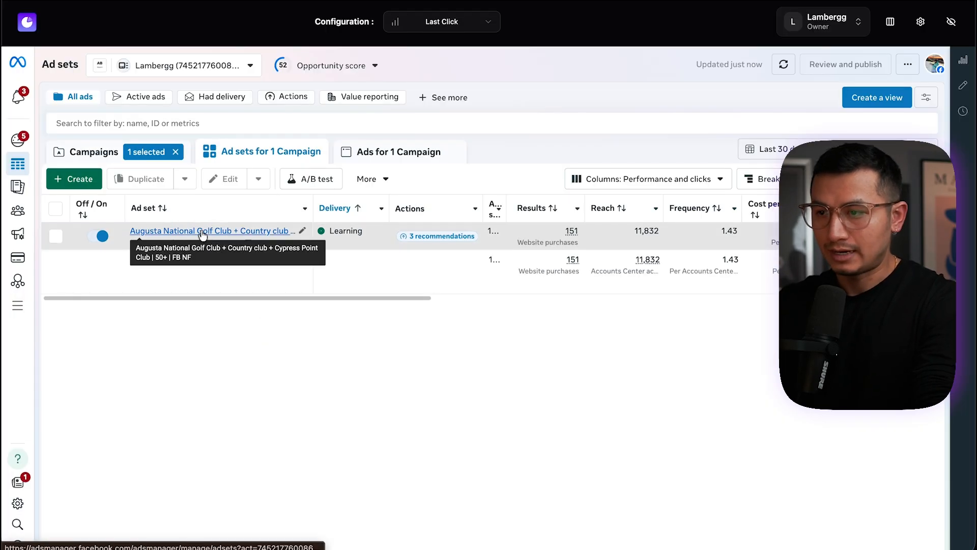
Break down the ad set's results by Placement and select the ad set
left_click(758, 179)
left_click(713, 288)
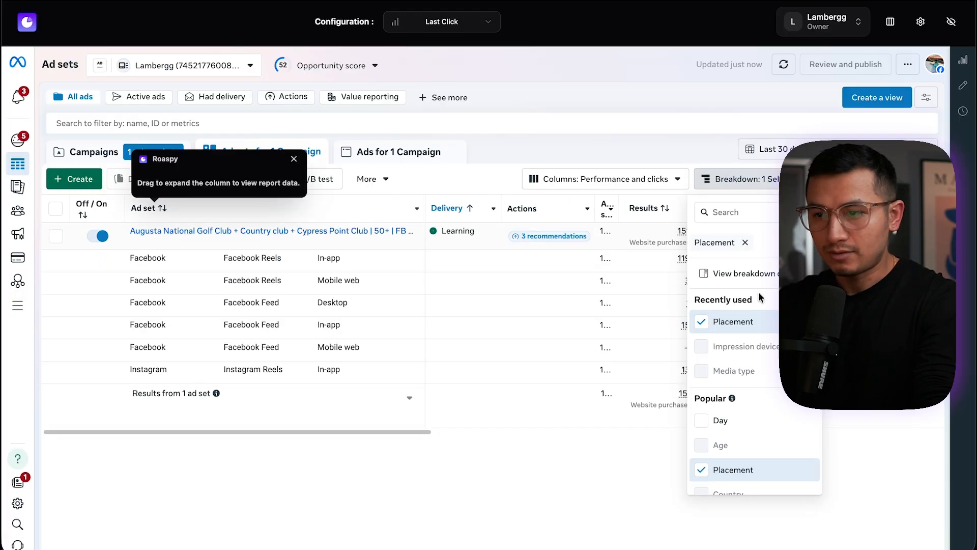
left_click(427, 292)
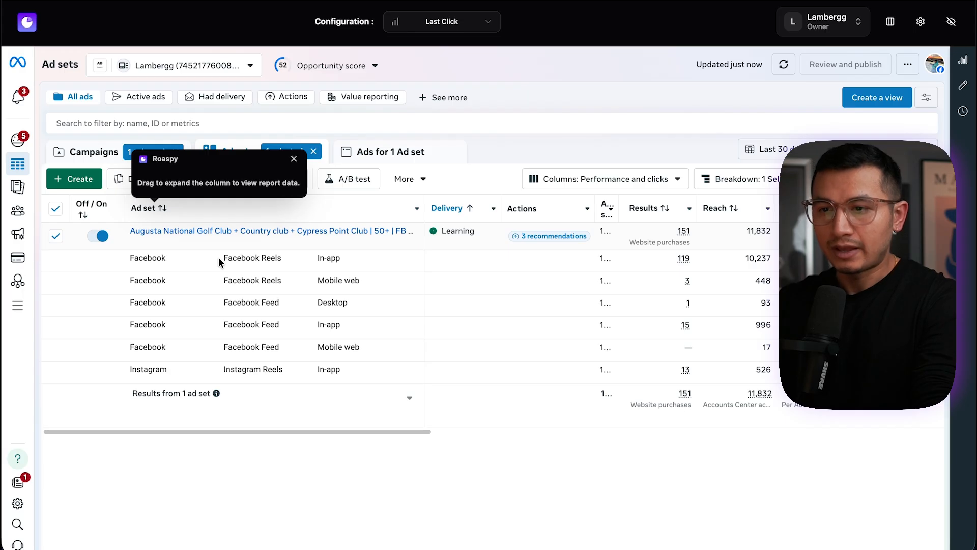
Examine the ad set's Roaspy metrics and the amount spent for each placement row
scroll(529, 340, "right", 3)
left_click_drag(602, 266, 640, 264)
left_click(643, 268)
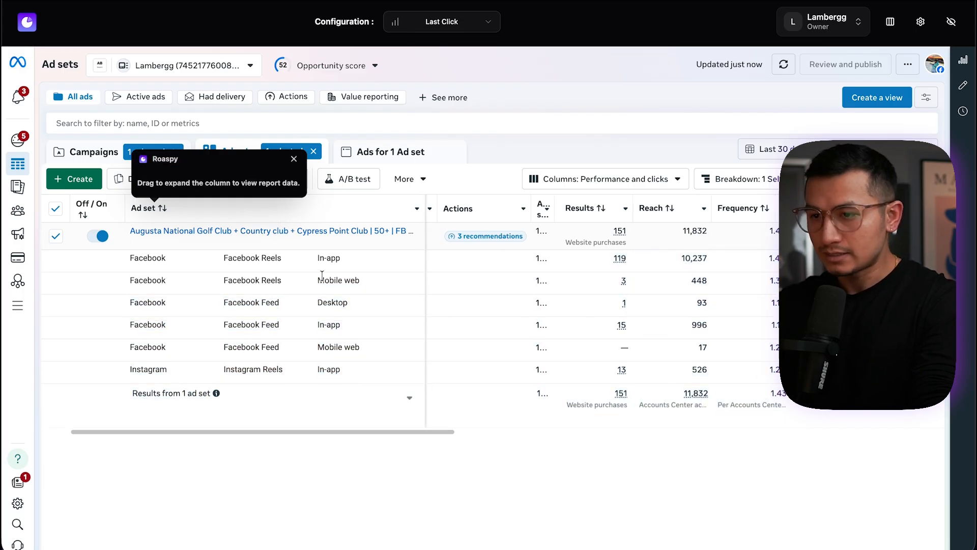
left_click_drag(426, 207, 593, 208)
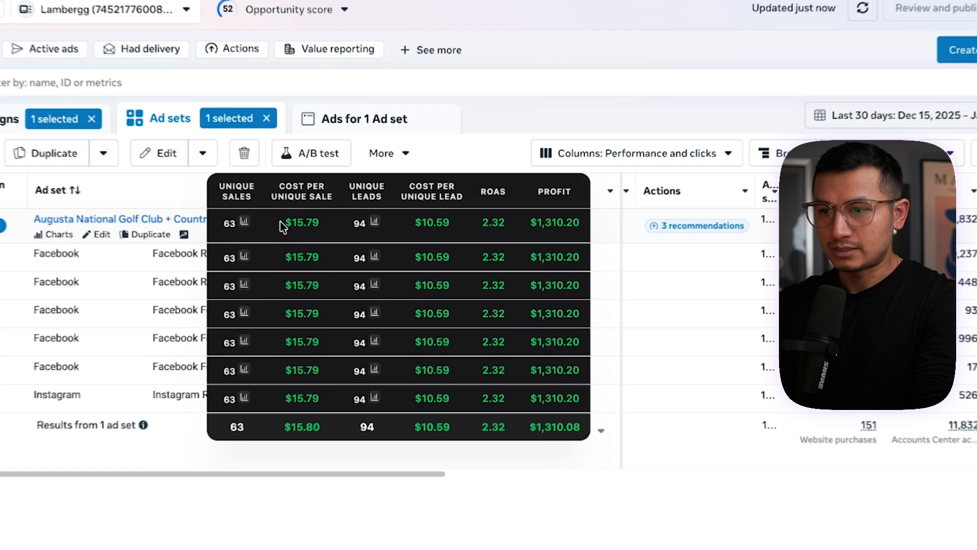
double_click(349, 235)
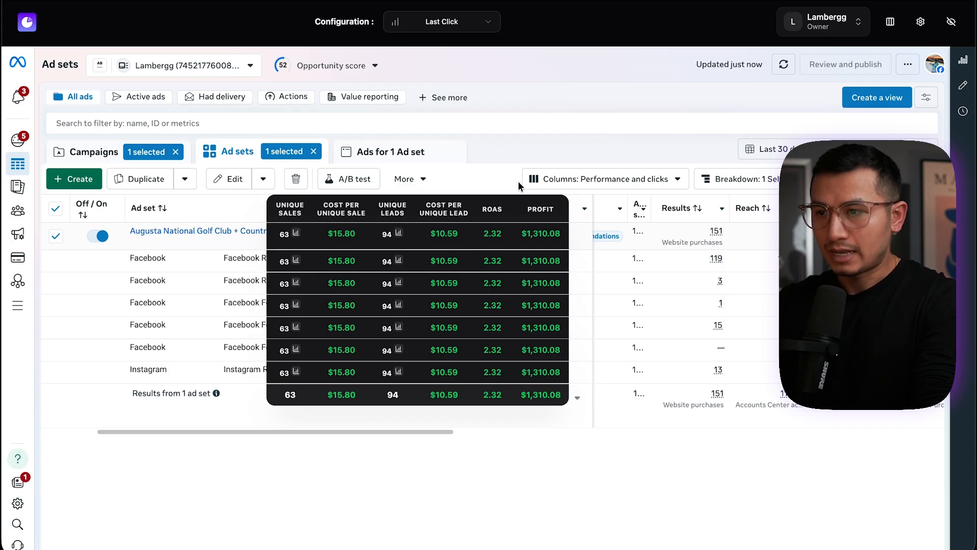
left_click_drag(590, 200, 426, 201)
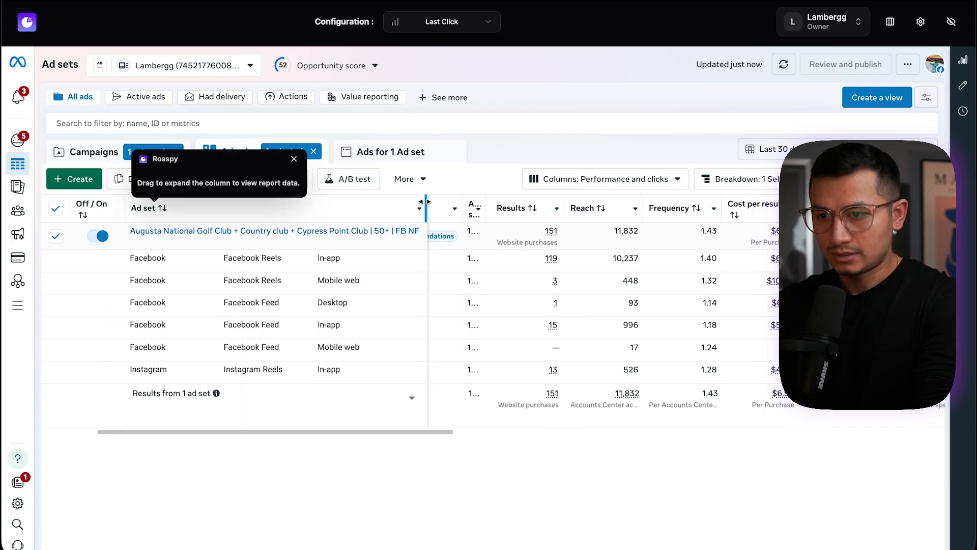
left_click_drag(320, 259, 355, 262)
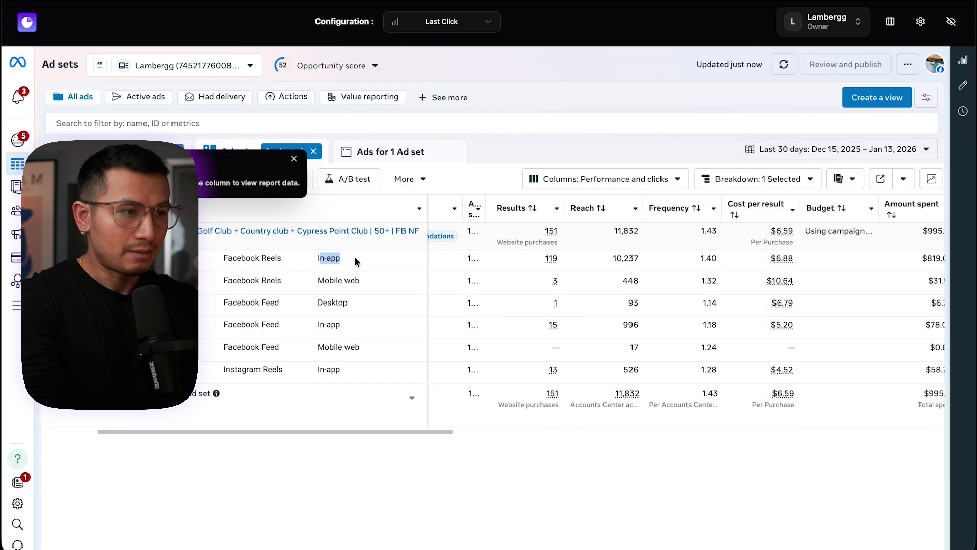
scroll(786, 337, "right", 3)
left_click_drag(759, 264, 800, 259)
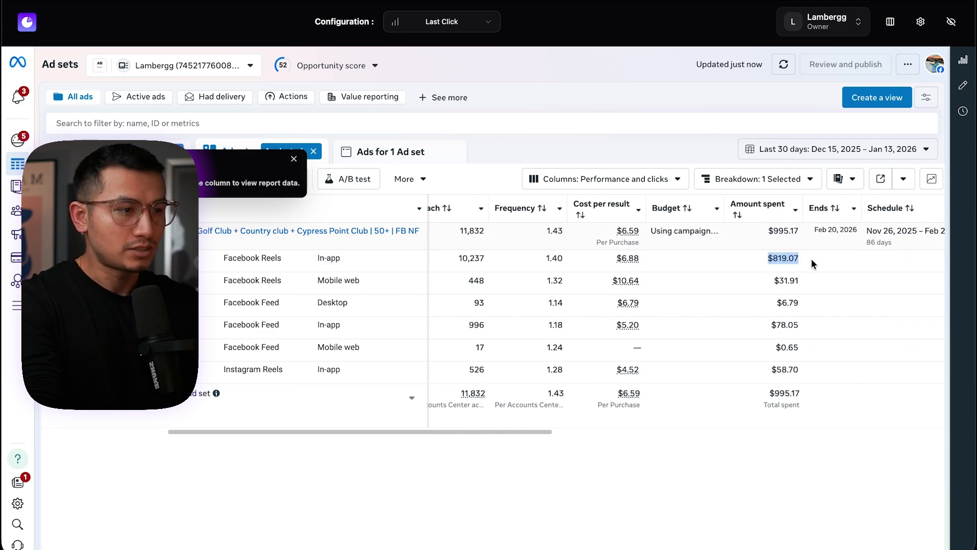
Open the ad set's ads and close the ad performance panel
left_click(292, 230)
left_click(292, 230)
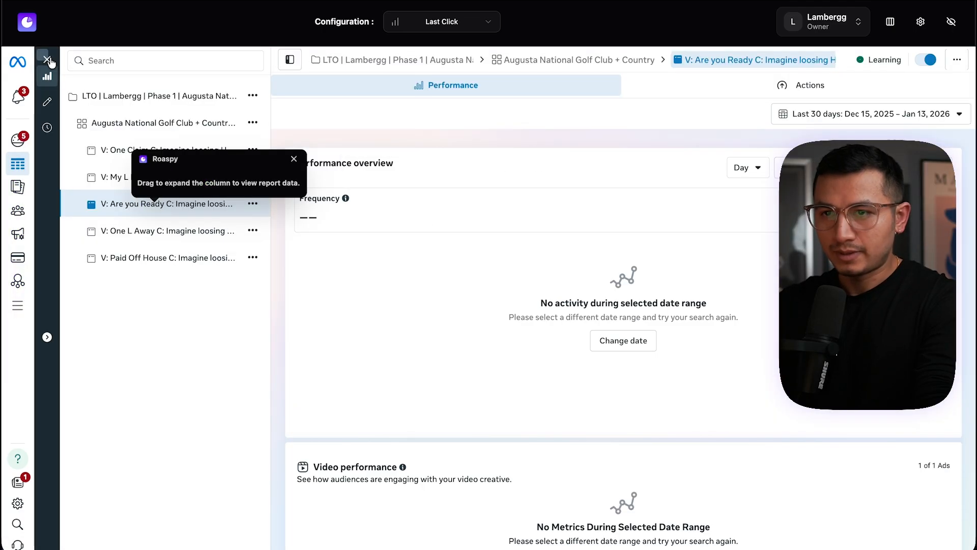
left_click(47, 59)
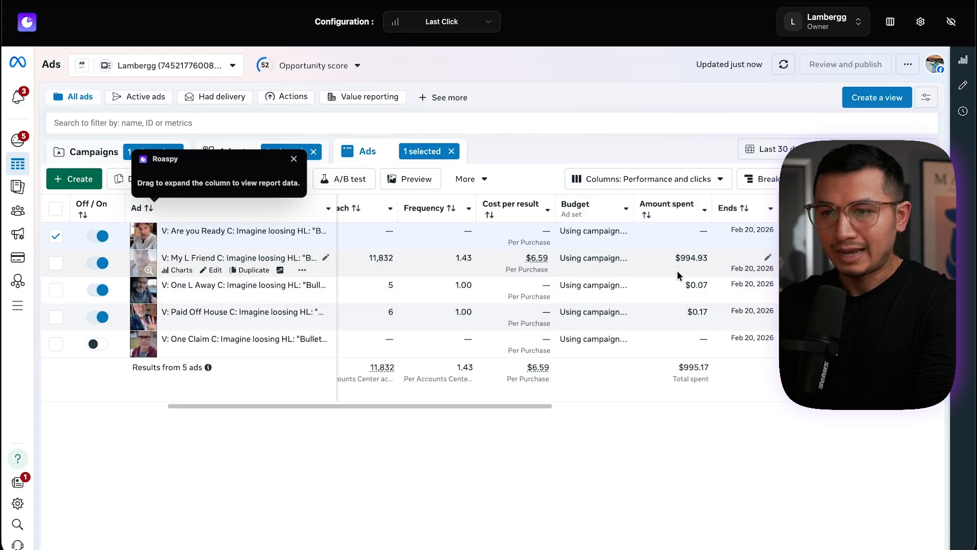
Select the V: My L Friend ad and scroll through its metrics columns
left_click(71, 270)
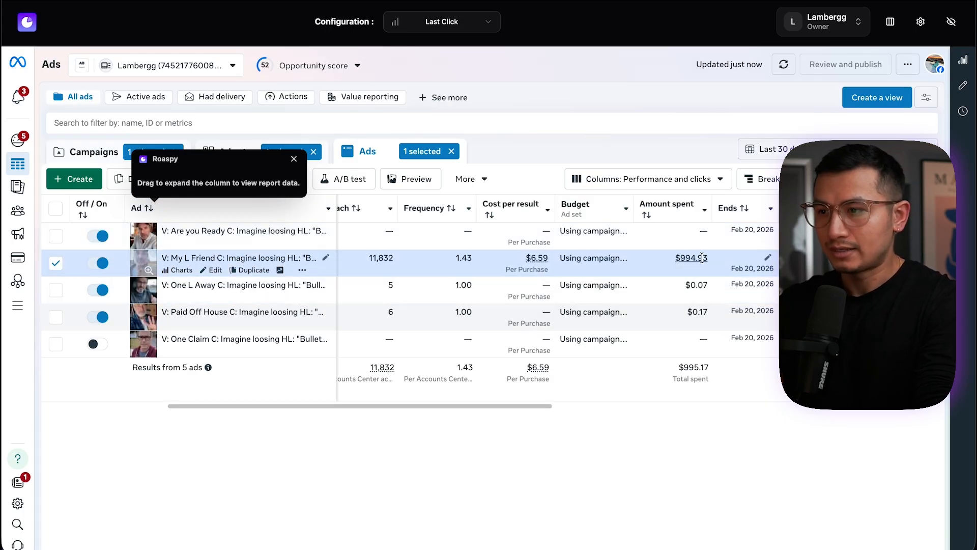
scroll(681, 264, "right", 1)
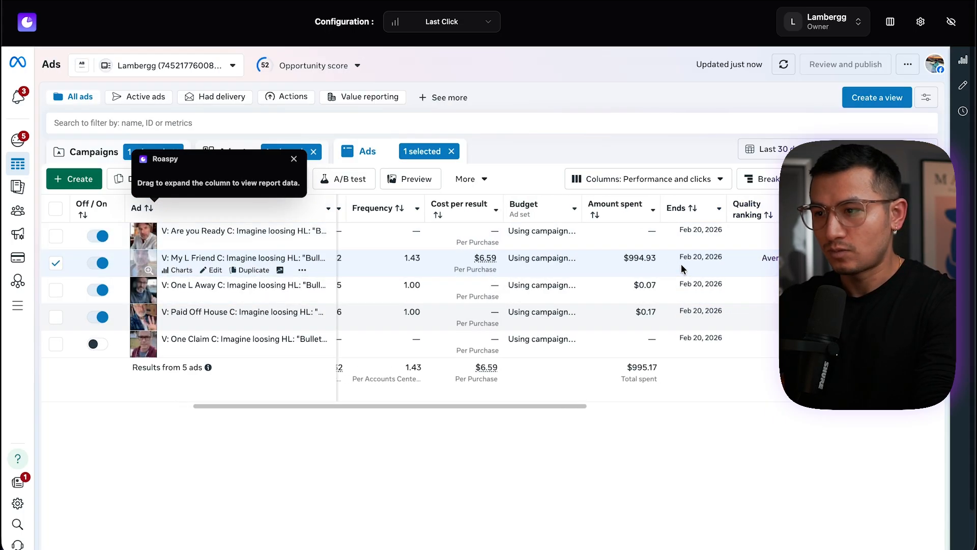
scroll(682, 270, "left", 3)
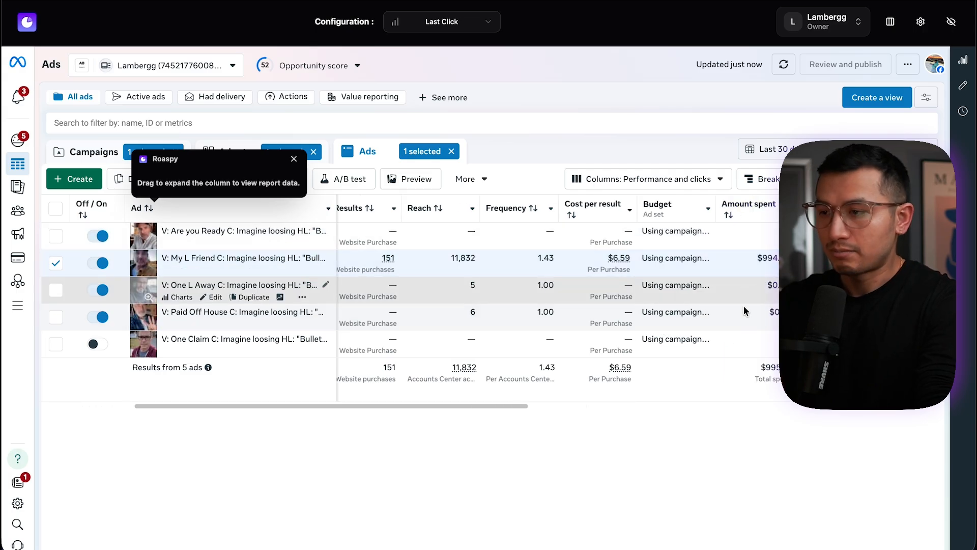
scroll(737, 247, "left", 3)
scroll(737, 246, "right", 2)
scroll(737, 247, "right", 4)
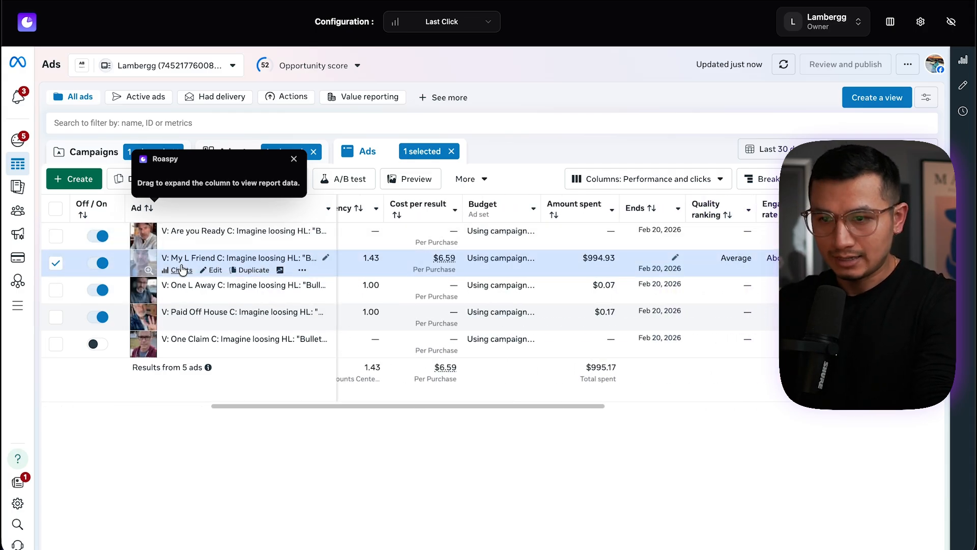
scroll(545, 305, "left", 5)
mouse_move(544, 268)
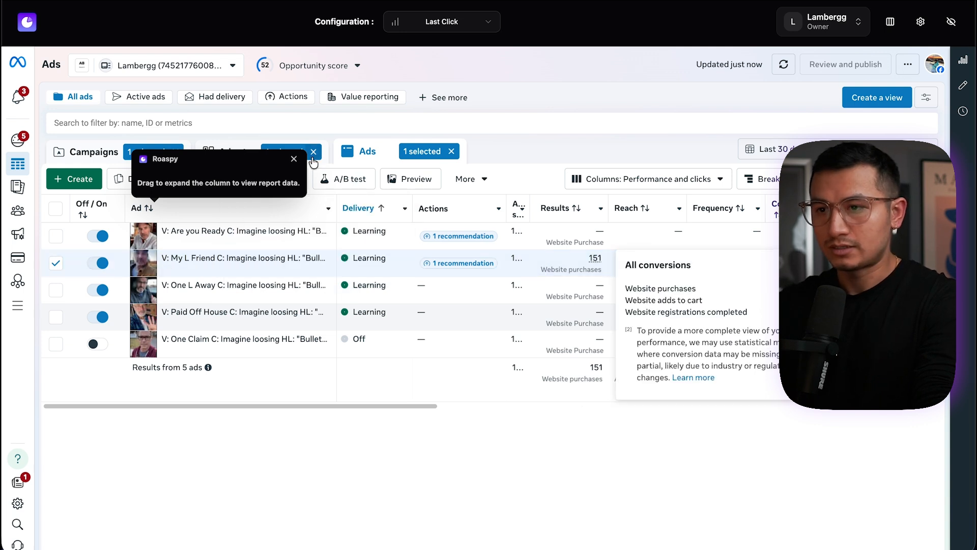
Return to campaigns and duplicate the Augusta National Golf Club Phase 1 campaign as a new draft
left_click(79, 151)
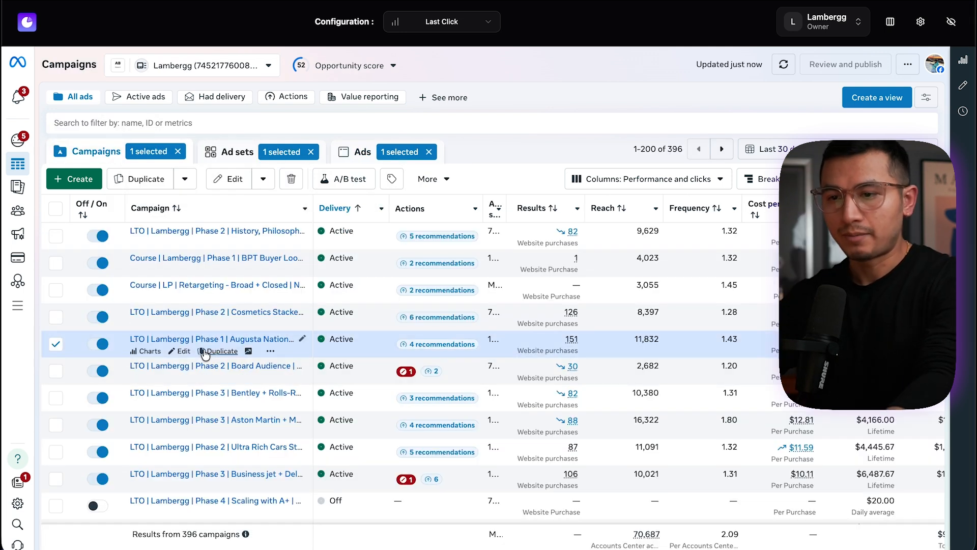
left_click(202, 350)
left_click(462, 250)
left_click(628, 278)
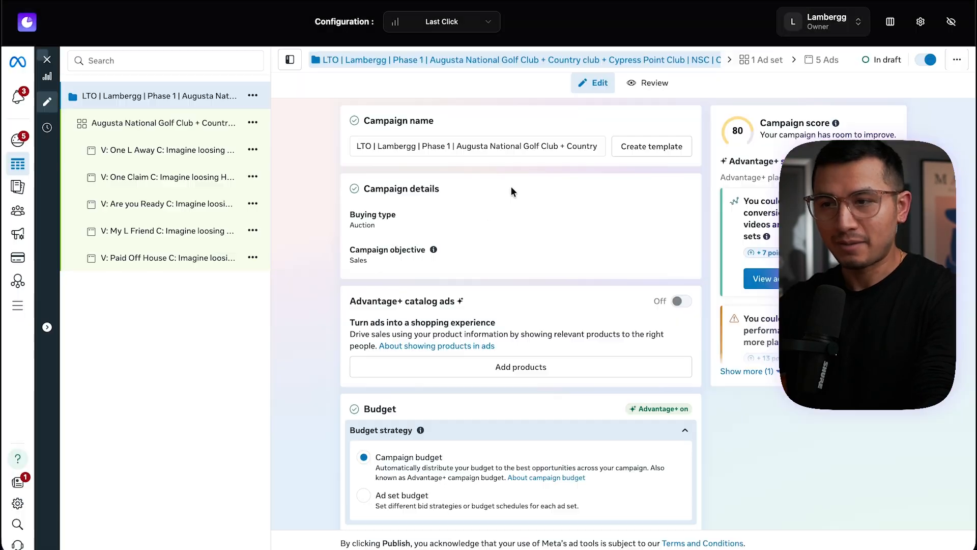
Select and inspect the duplicated campaign's name text
left_click_drag(448, 148, 625, 157)
left_click(515, 145)
triple_click(492, 145)
left_click_drag(492, 144, 341, 144)
left_click(339, 144)
scroll(578, 192, "down", 1)
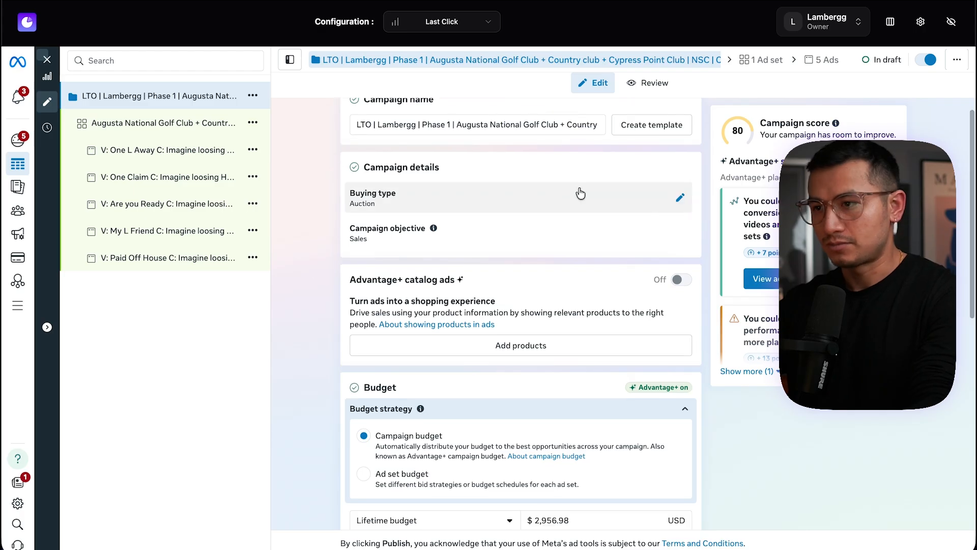
scroll(518, 218, "up", 1)
Review the duplicated campaign's buying type and campaign objective options
left_click(678, 220)
left_click(384, 220)
left_click(419, 217)
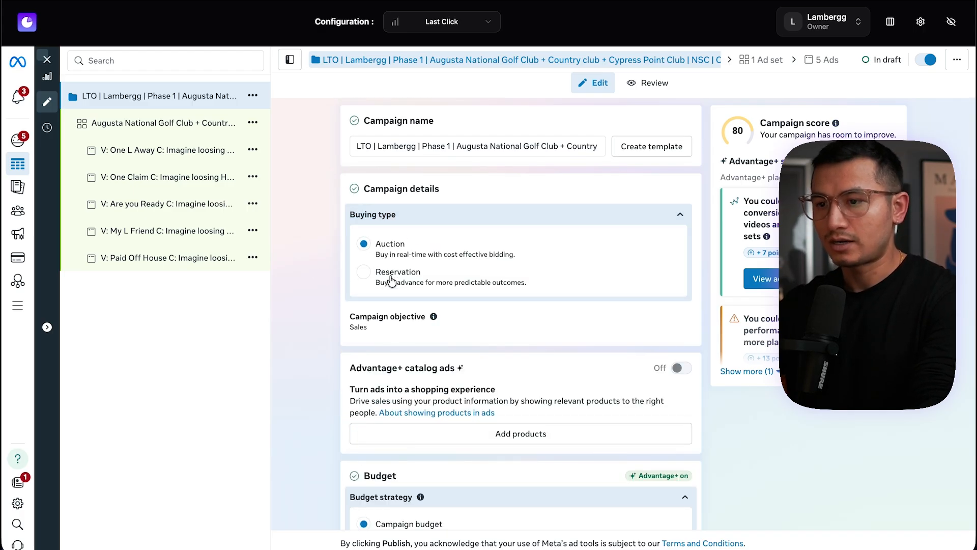
left_click(385, 281)
left_click(571, 254)
scroll(625, 221, "down", 2)
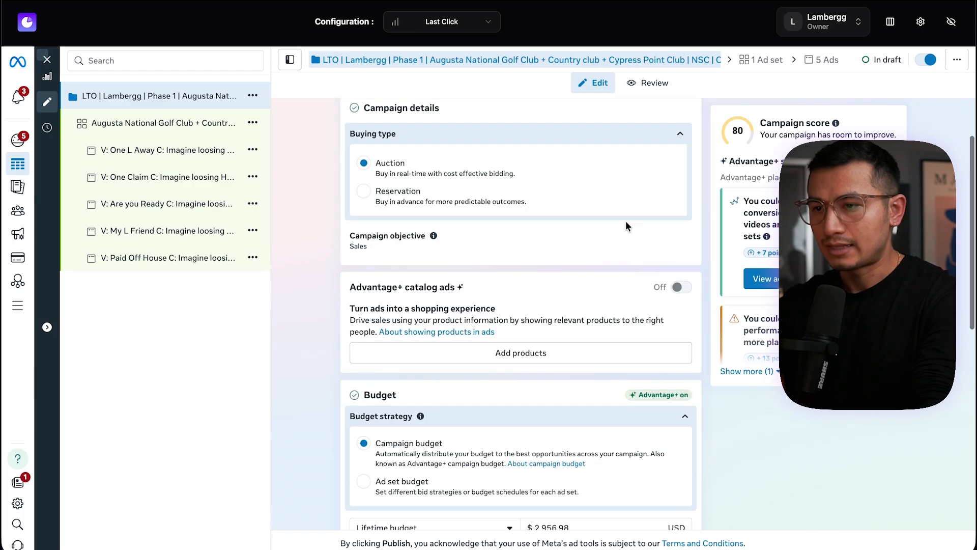
left_click(629, 237)
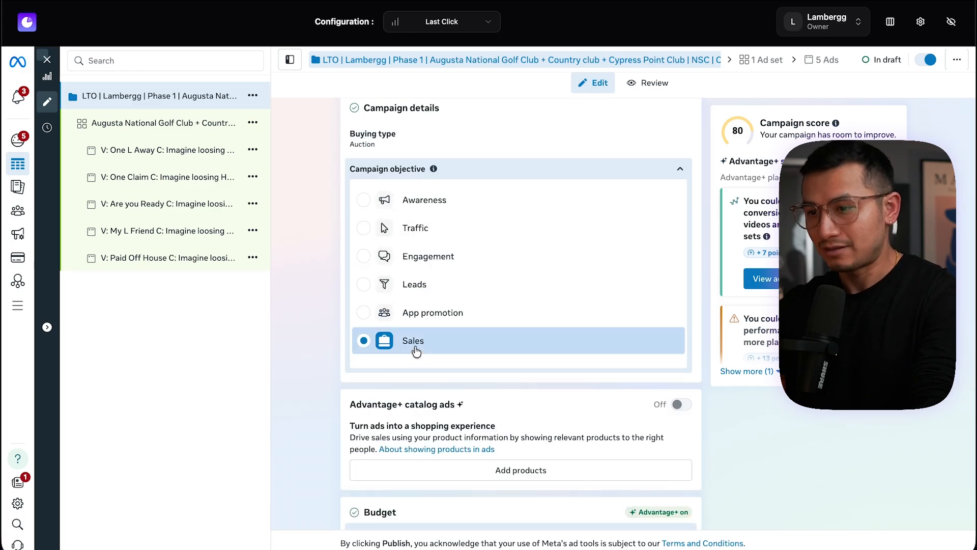
Set the campaign's lifetime budget to $15000 USD
scroll(416, 351, "down", 6)
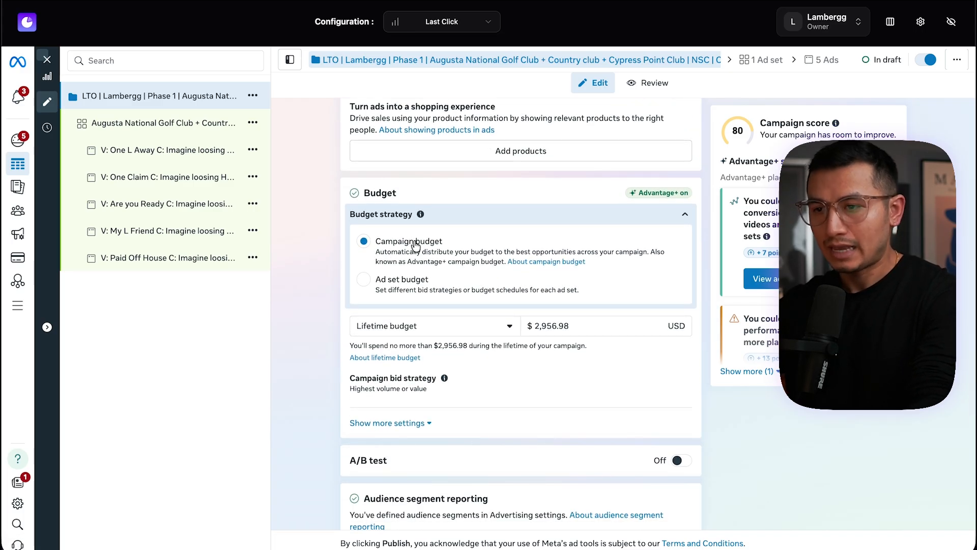
scroll(410, 249, "up", 3)
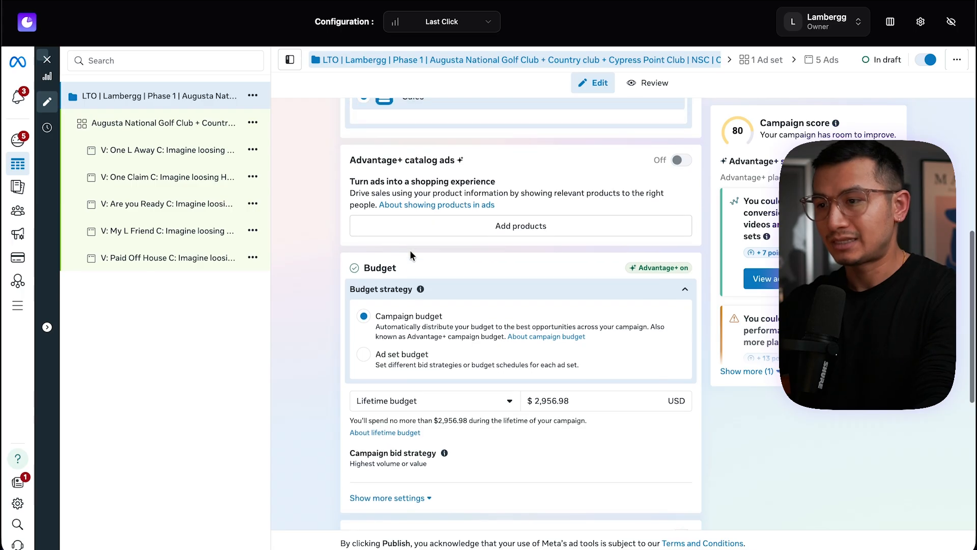
scroll(551, 192, "up", 4)
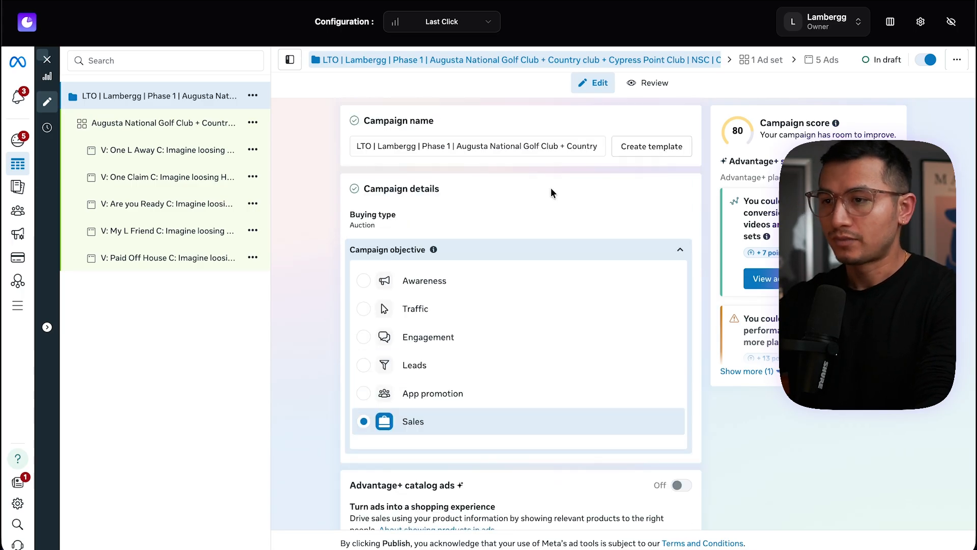
scroll(332, 333, "down", 8)
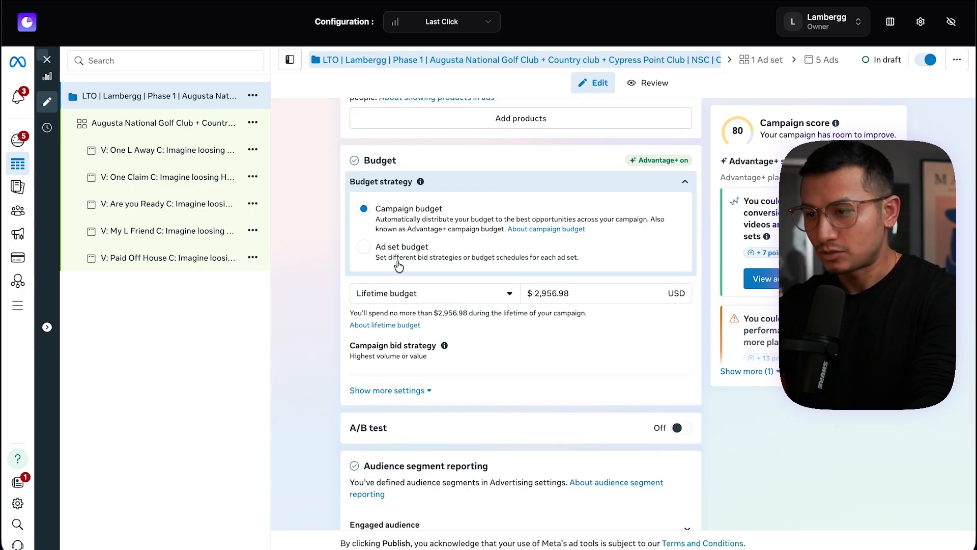
left_click(576, 294)
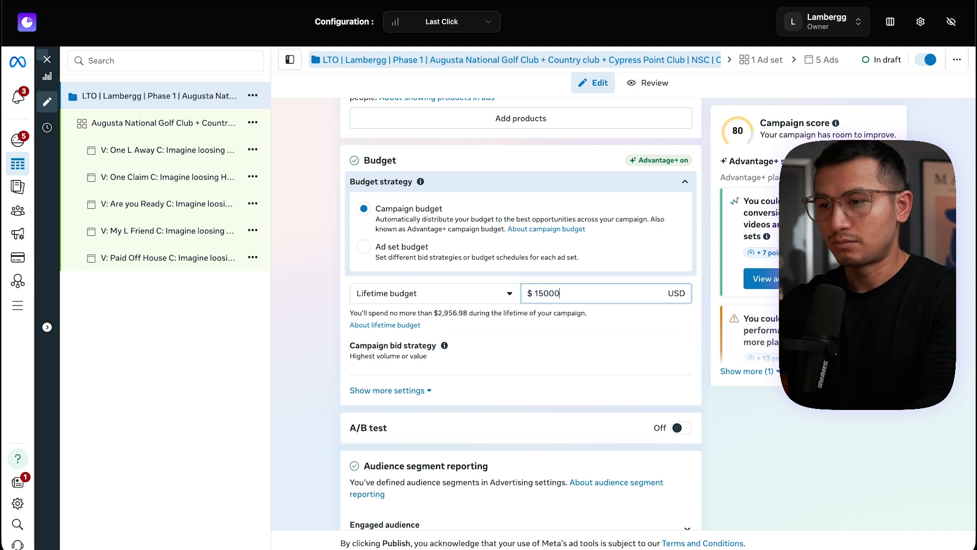
Set the campaign's lifetime budget to $1,567.91 USD
type("1567.89")
left_click_drag(567, 293, 555, 291)
type("91")
scroll(568, 239, "down", 1)
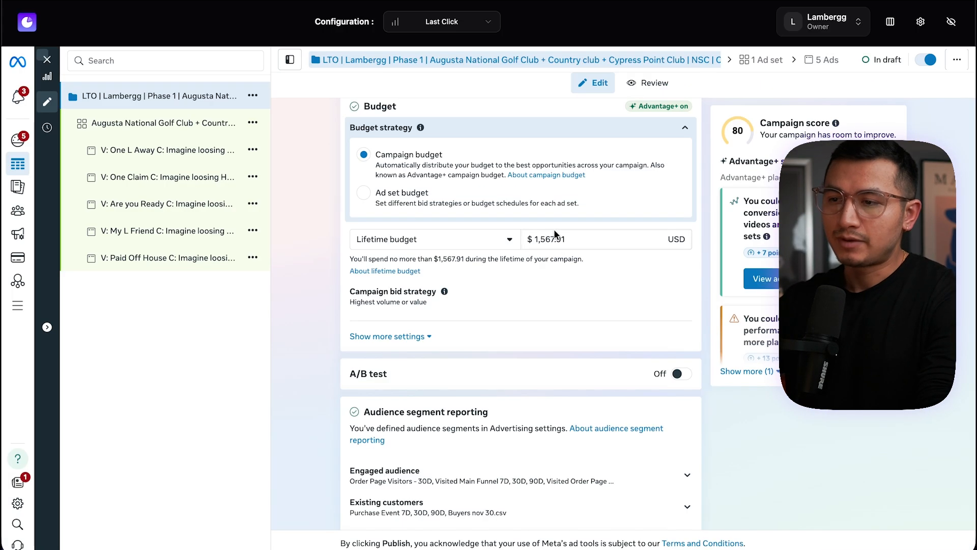
left_click(540, 239)
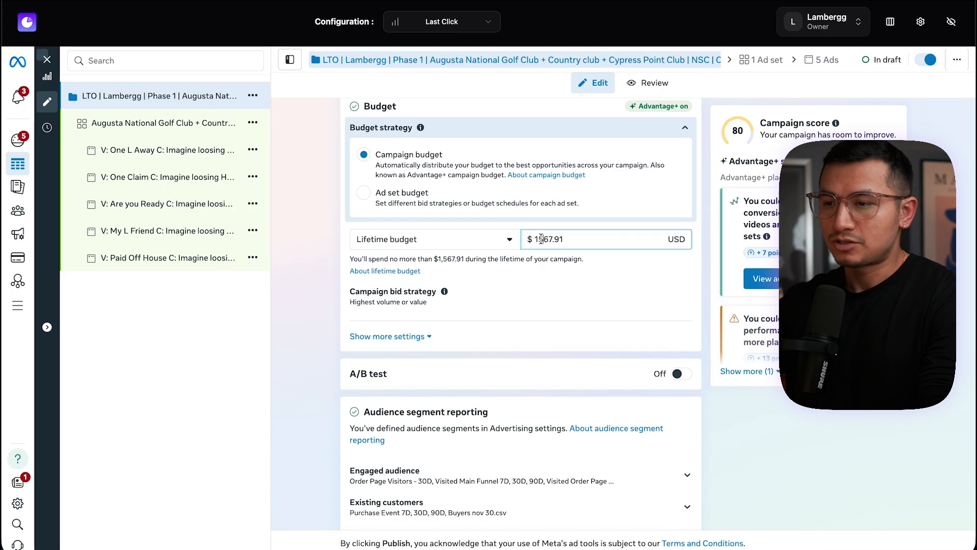
key("super+t")
type("100")
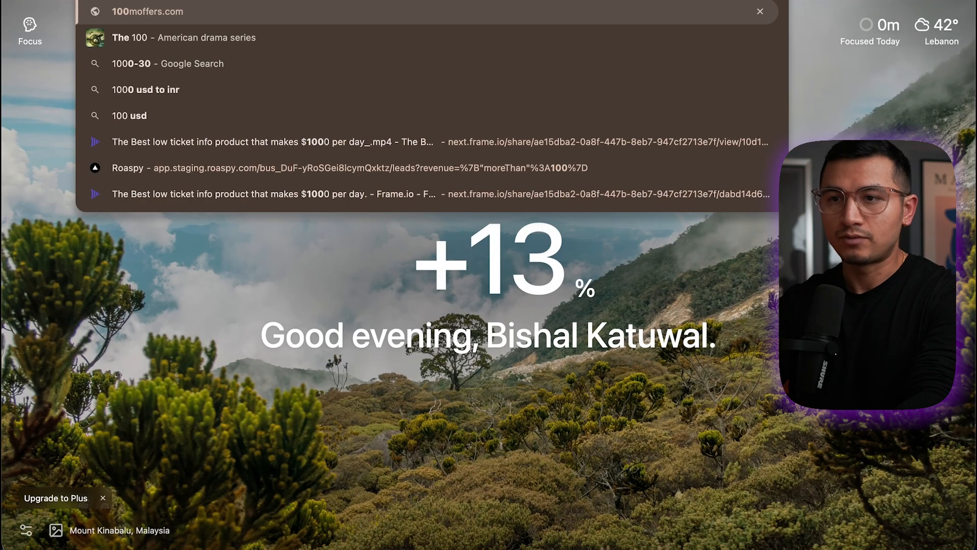
key("BackSpace")
key("BackSpace")
type("500")
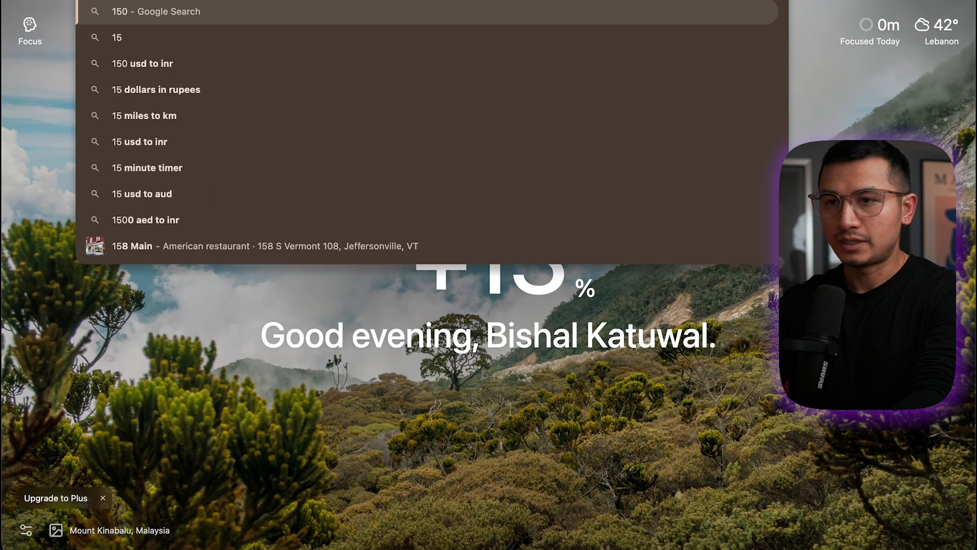
key("BackSpace")
key("BackSpace")
key("BackSpace")
key("BackSpace")
type("450")
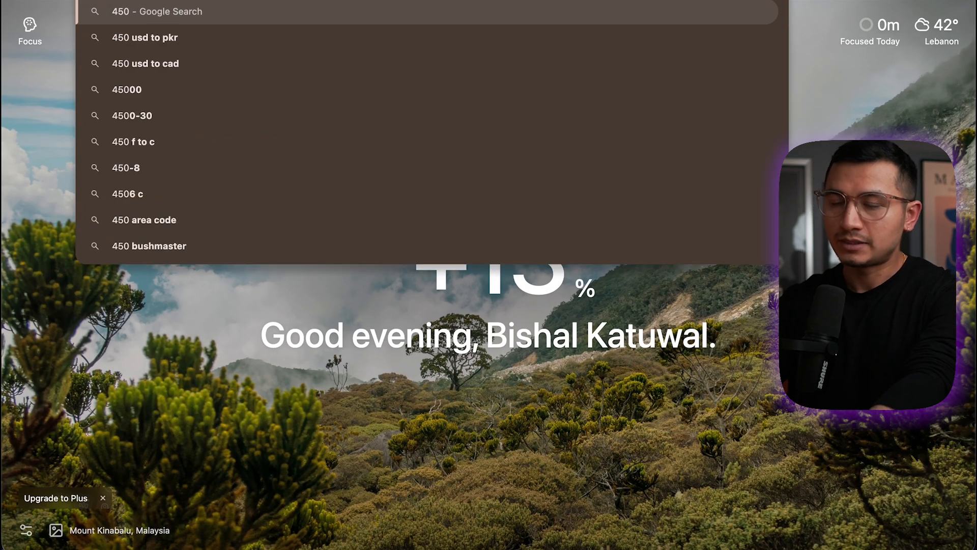
key("super+w")
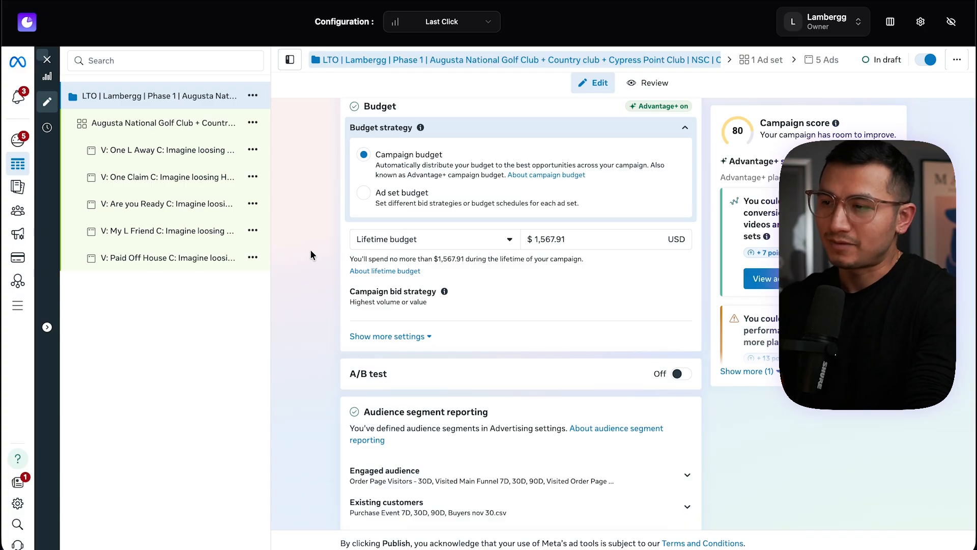
Select the lifetime budget value and calculate 1567/30 in a new browser tab search to estimate the daily spend
double_click(560, 239)
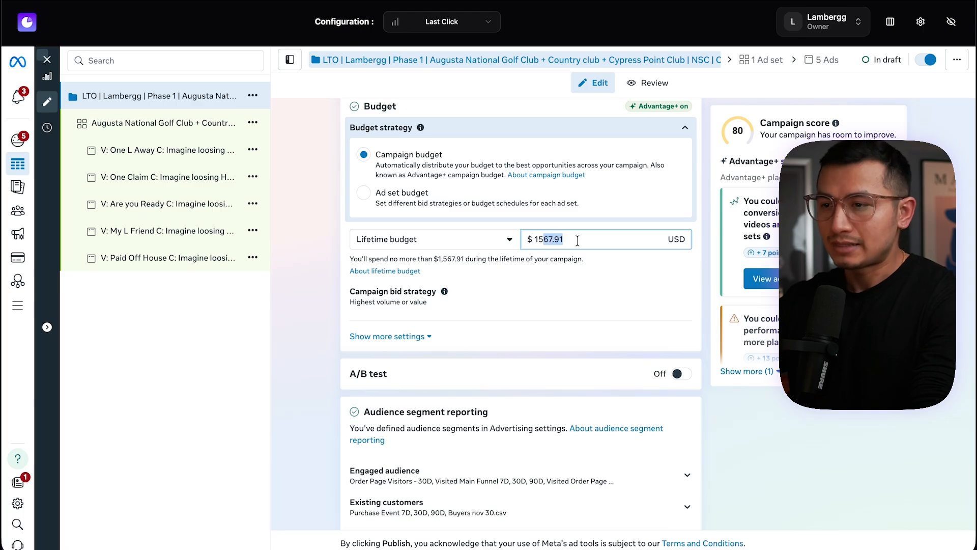
scroll(553, 240, "up", 8)
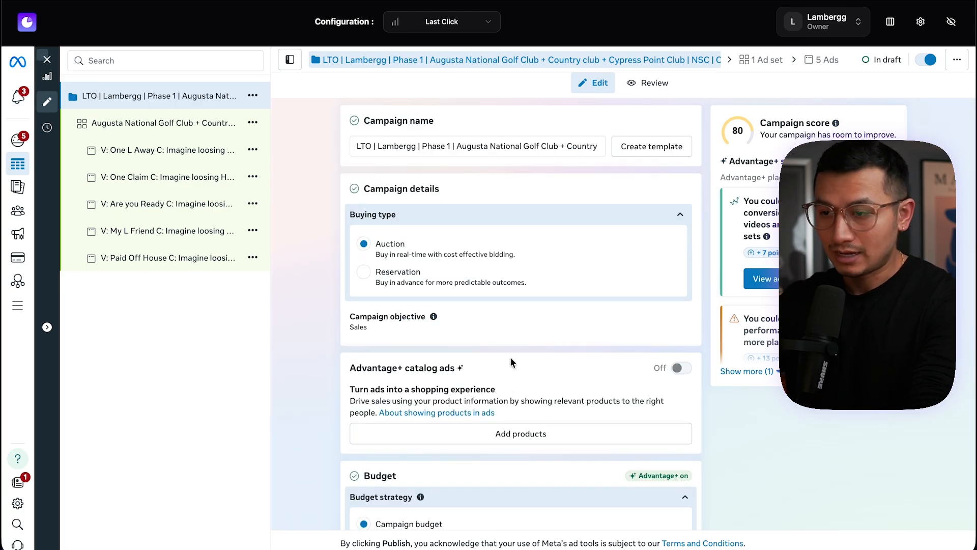
scroll(511, 361, "down", 10)
scroll(571, 242, "up", 3)
left_click_drag(580, 209, 544, 209)
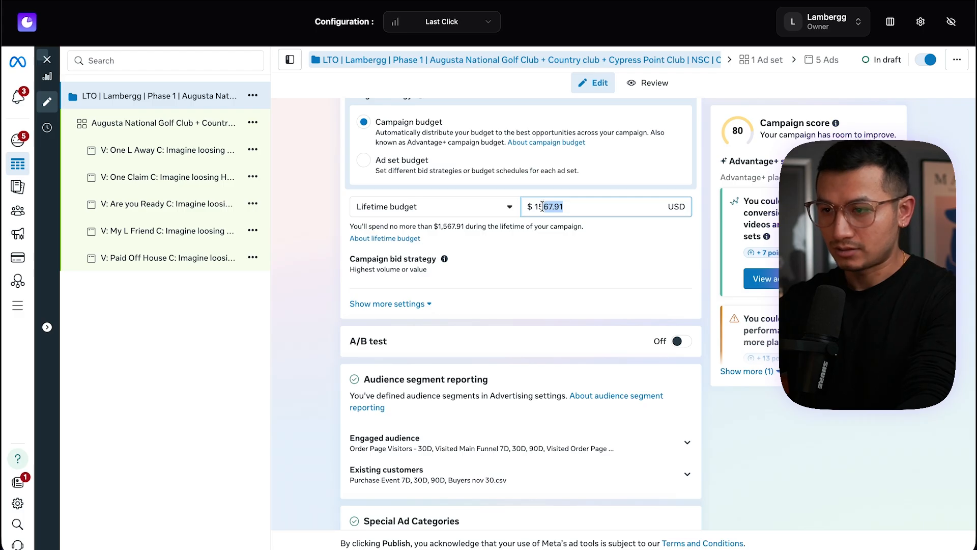
left_click(549, 216)
double_click(553, 209)
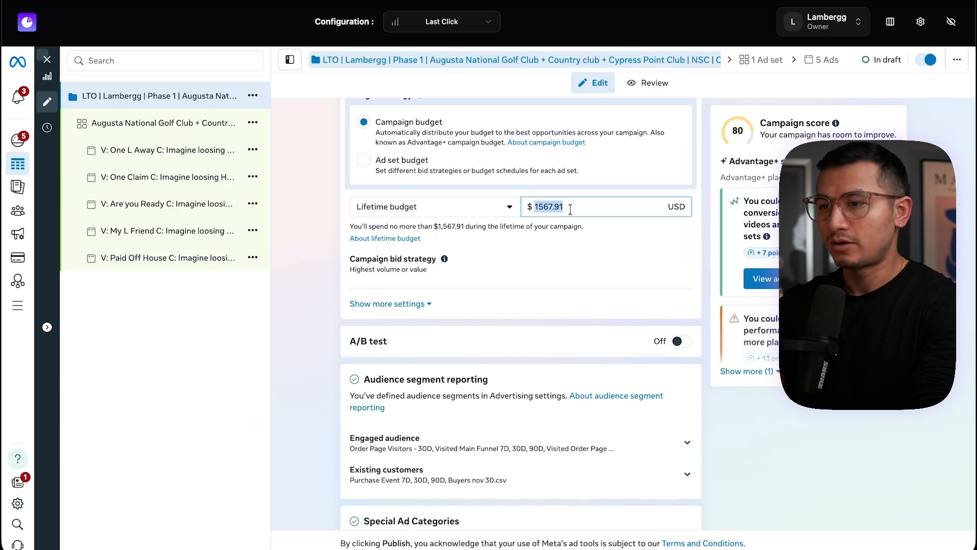
key("super+t")
type("1567/30")
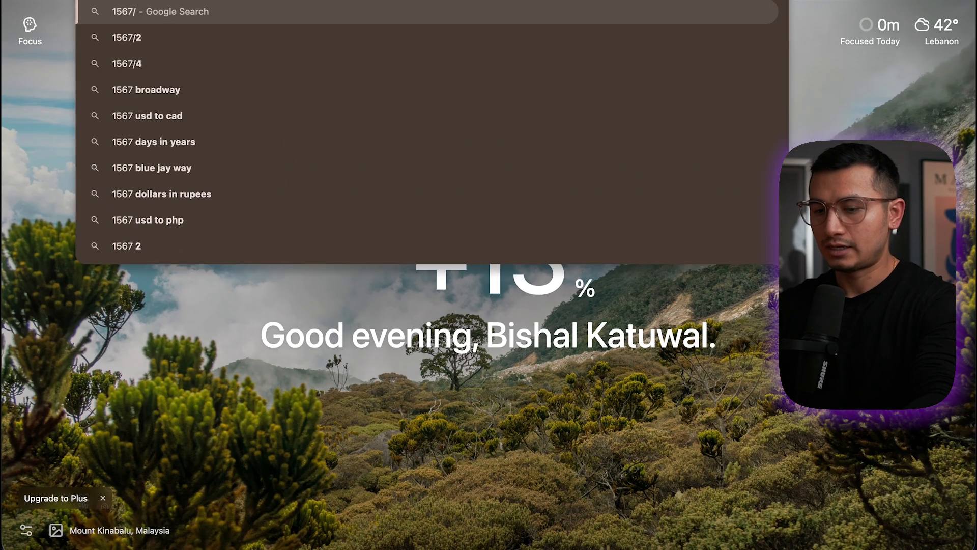
key("Return")
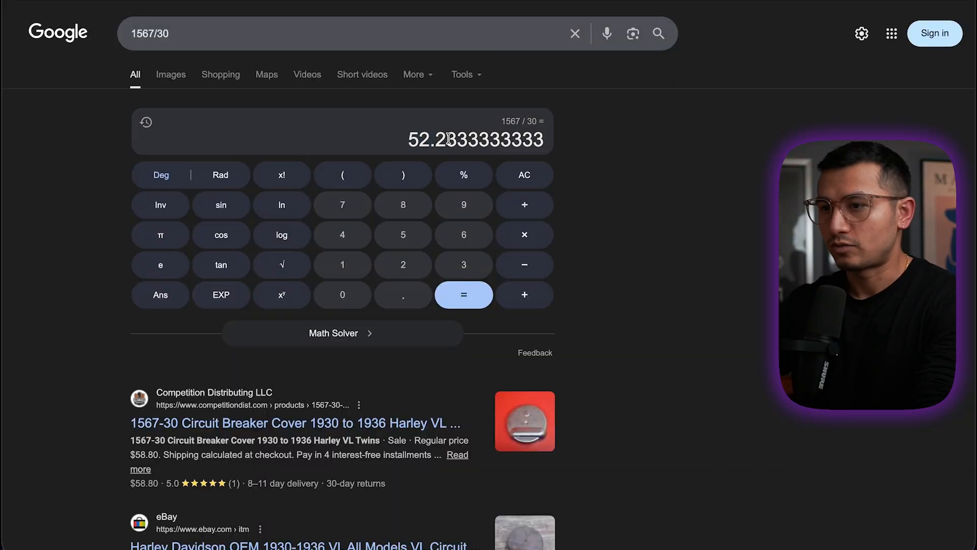
Return to the campaign and review the budget strategy and campaign bid strategy options
left_click(331, 1)
scroll(605, 296, "up", 1)
left_click(605, 298)
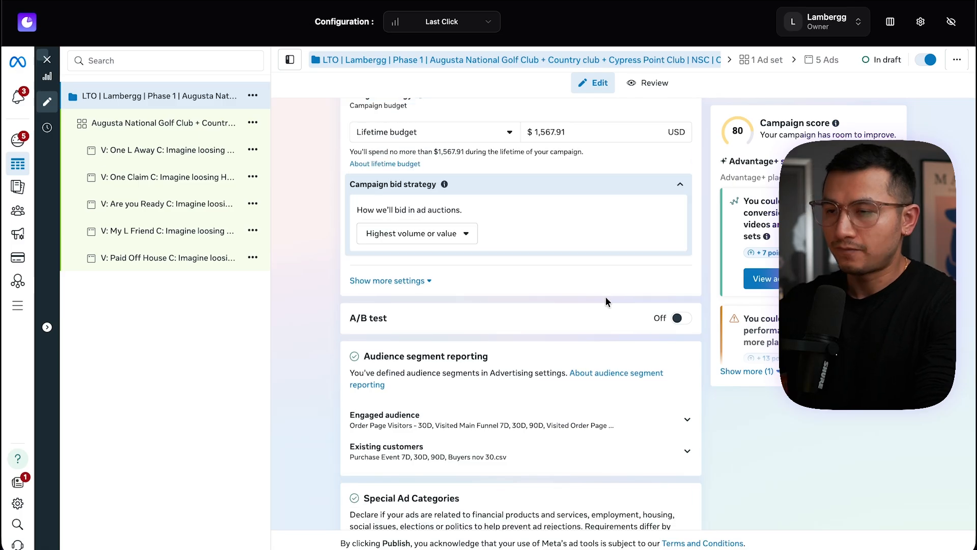
scroll(606, 298, "up", 2)
scroll(632, 345, "down", 2)
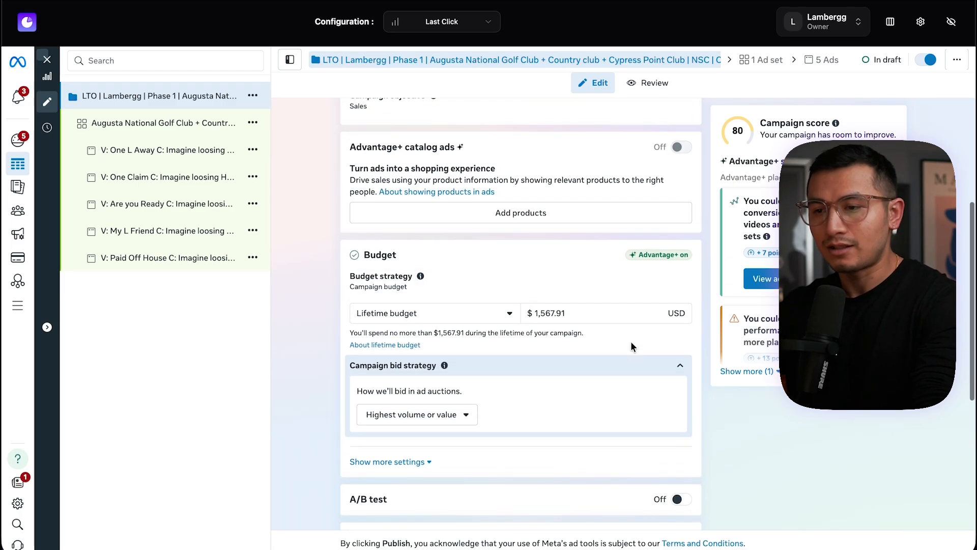
scroll(630, 341, "down", 2)
left_click(552, 213)
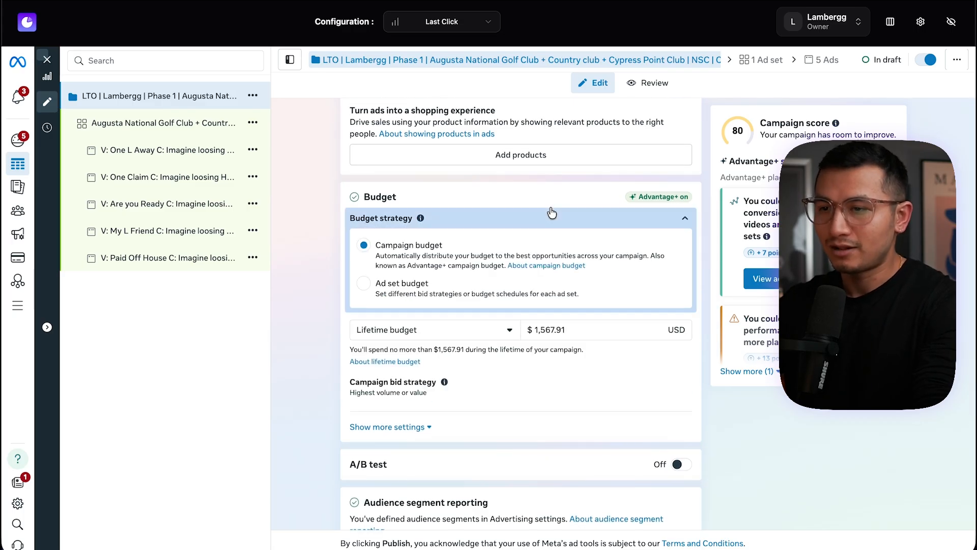
left_click(534, 221)
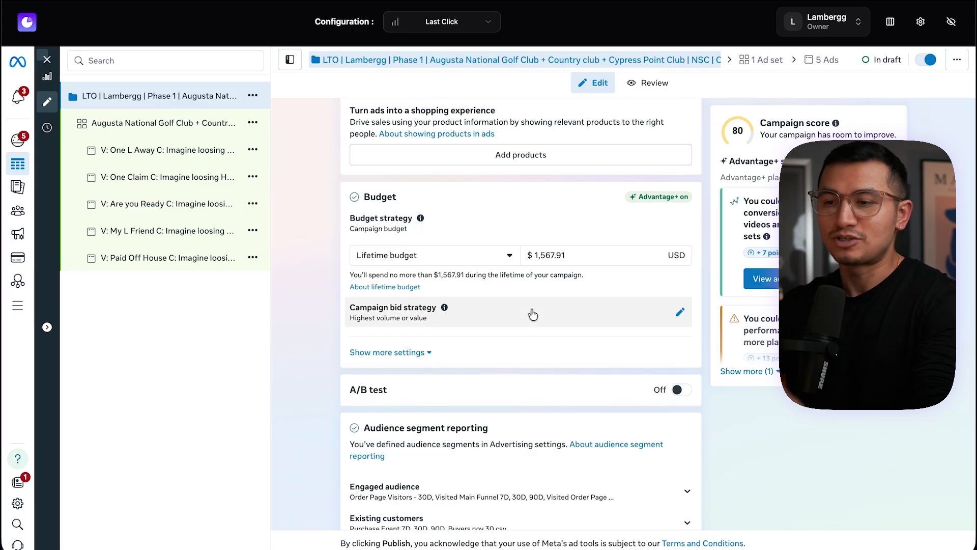
scroll(533, 314, "down", 2)
left_click(387, 211)
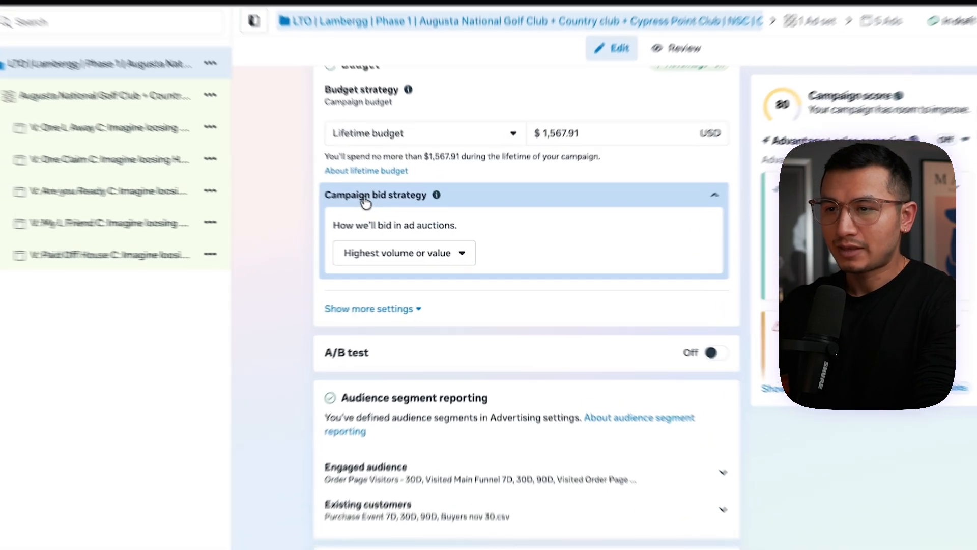
left_click(399, 253)
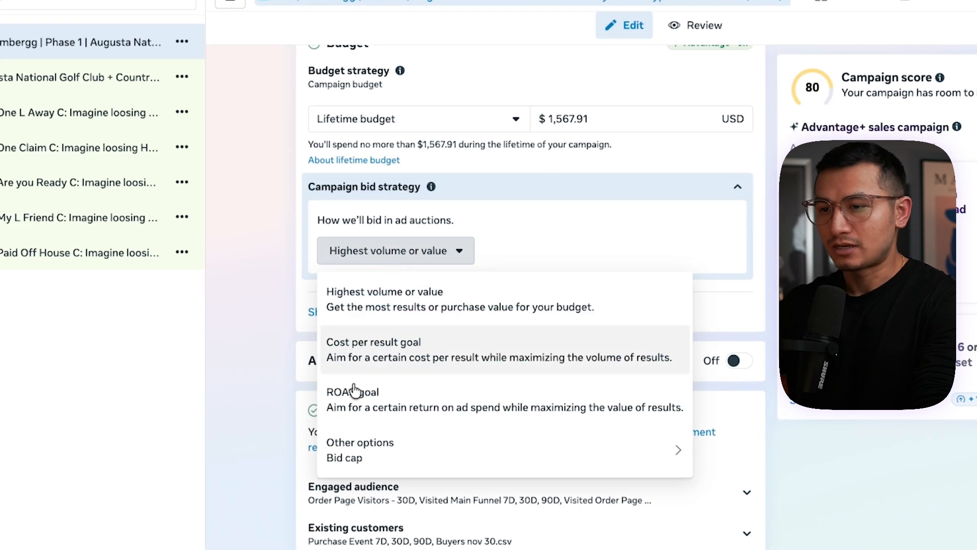
left_click(372, 300)
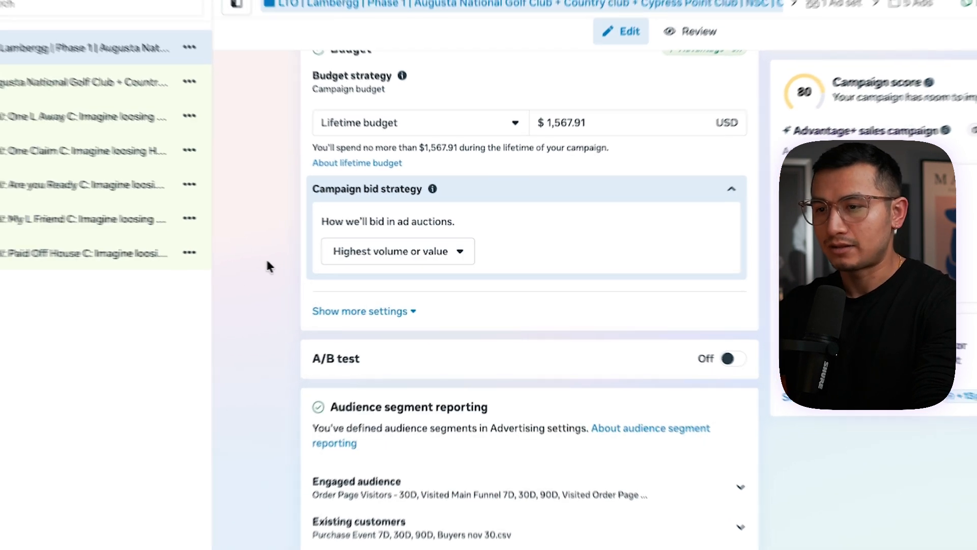
Show more campaign budget settings and review the ad set scheduling options
left_click(366, 312)
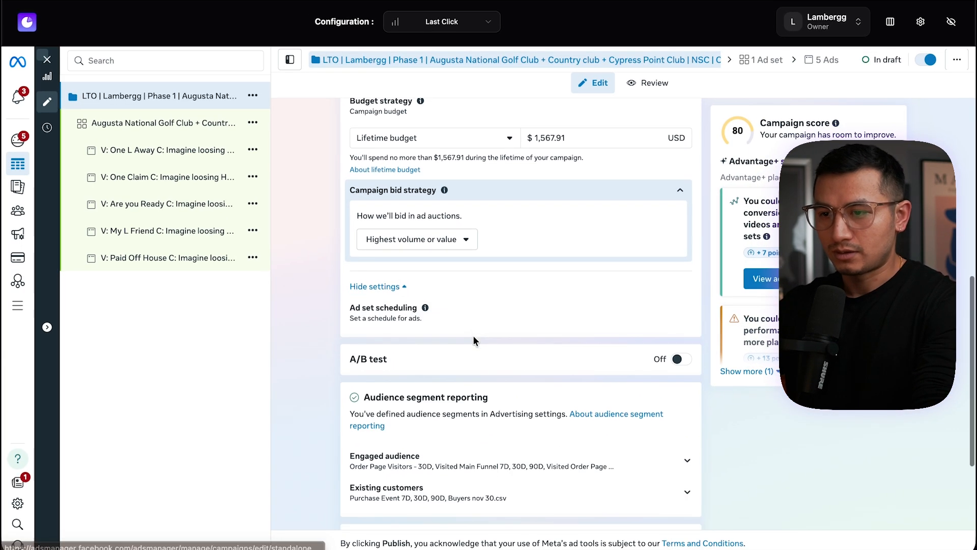
scroll(473, 339, "down", 2)
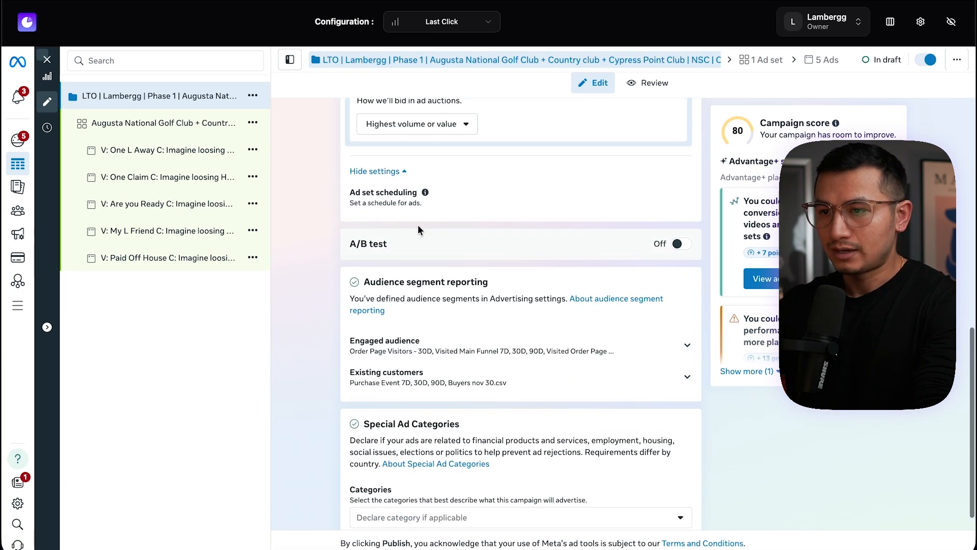
left_click(456, 198)
scroll(393, 308, "up", 1)
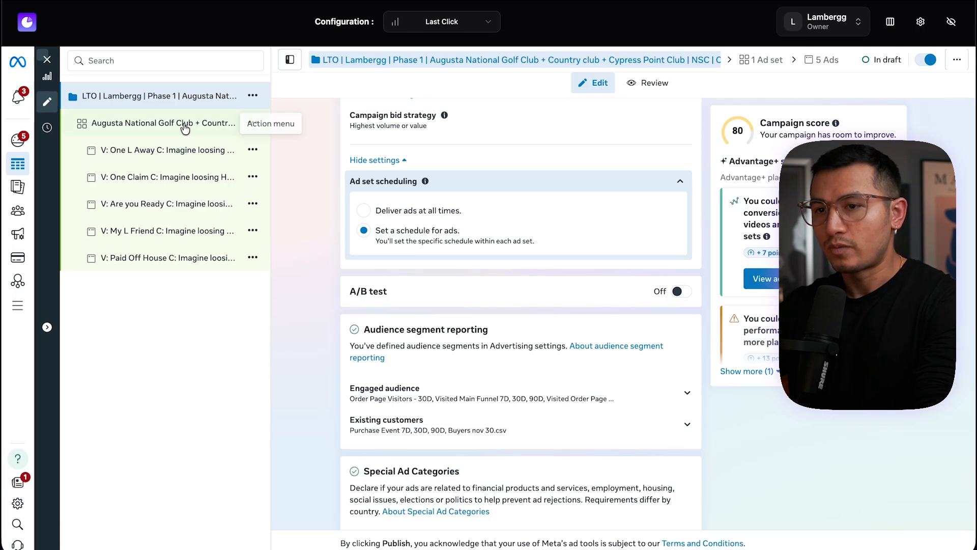
Open the ad set and review its ad scheduling hours grid
left_click(185, 130)
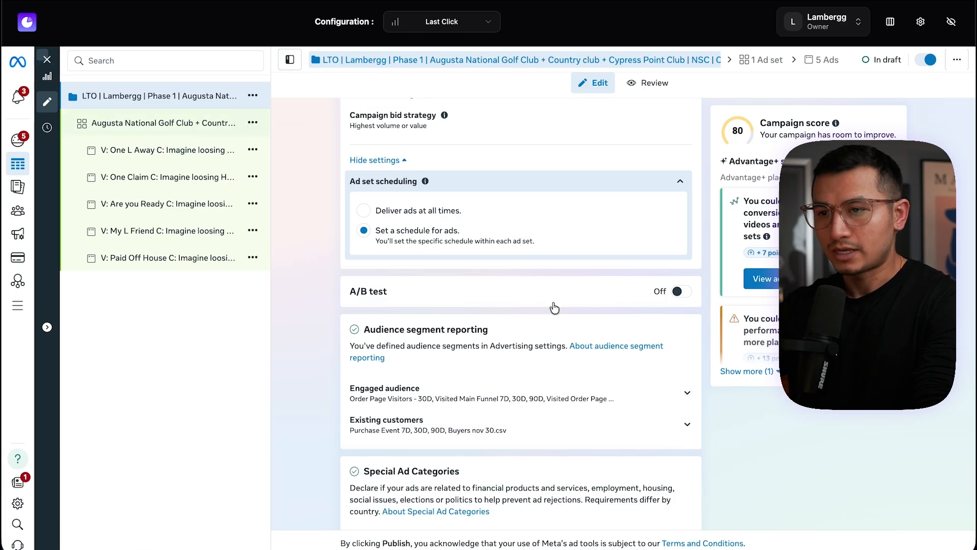
scroll(561, 320, "down", 3)
scroll(562, 326, "down", 6)
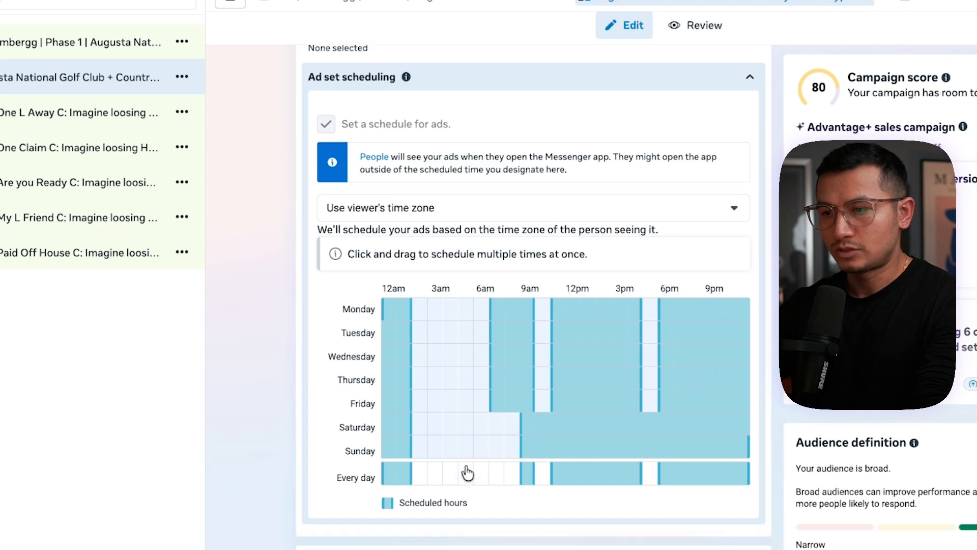
scroll(467, 473, "down", 1)
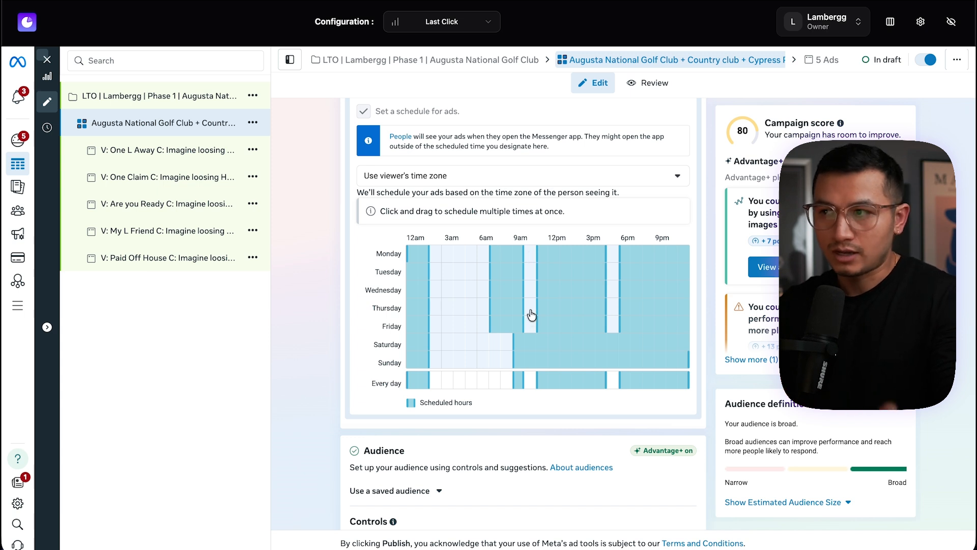
scroll(531, 314, "down", 1)
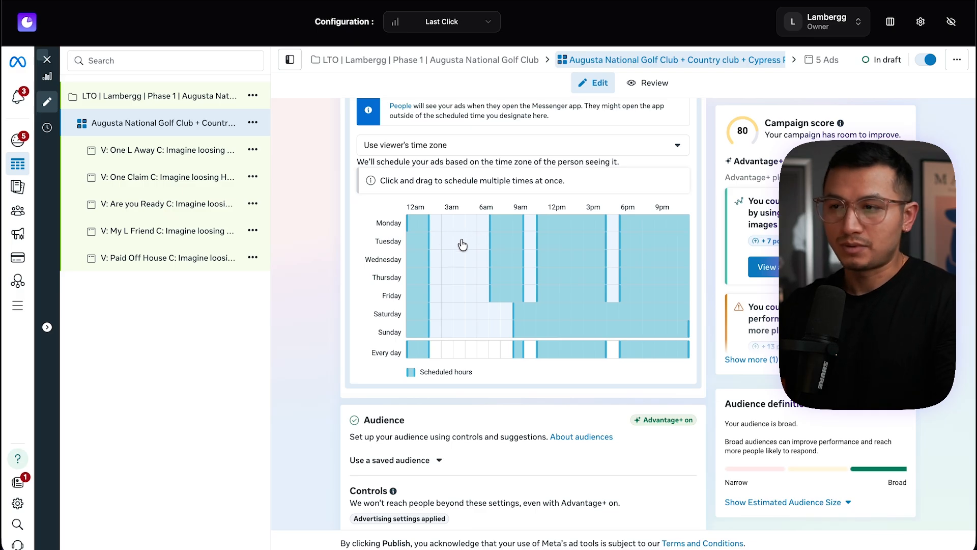
scroll(462, 245, "up", 5)
scroll(463, 243, "down", 4)
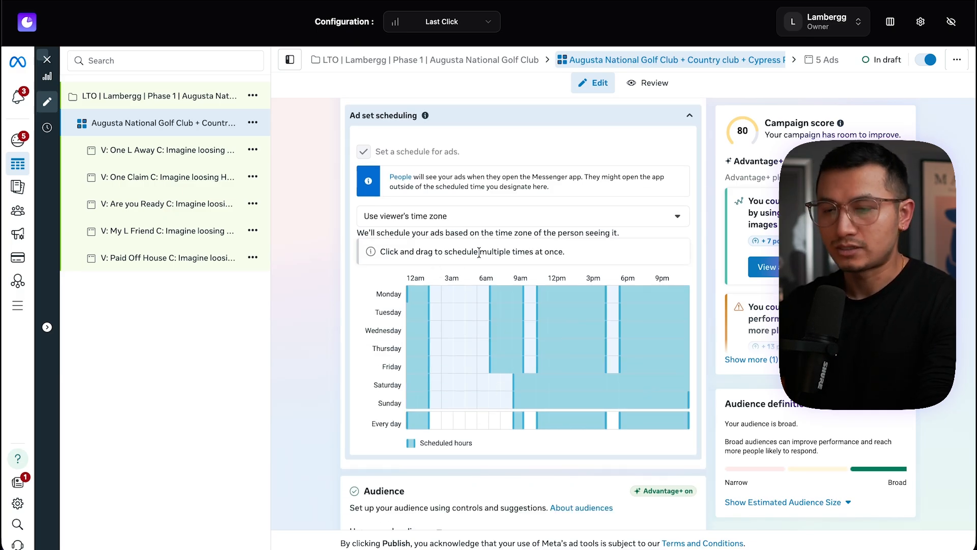
scroll(486, 357, "up", 1)
scroll(477, 294, "down", 2)
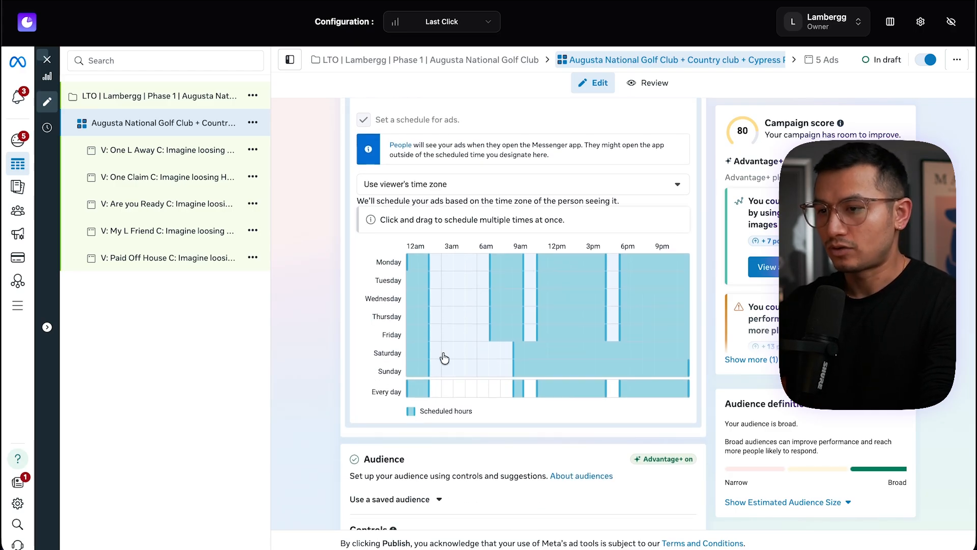
scroll(482, 342, "up", 10)
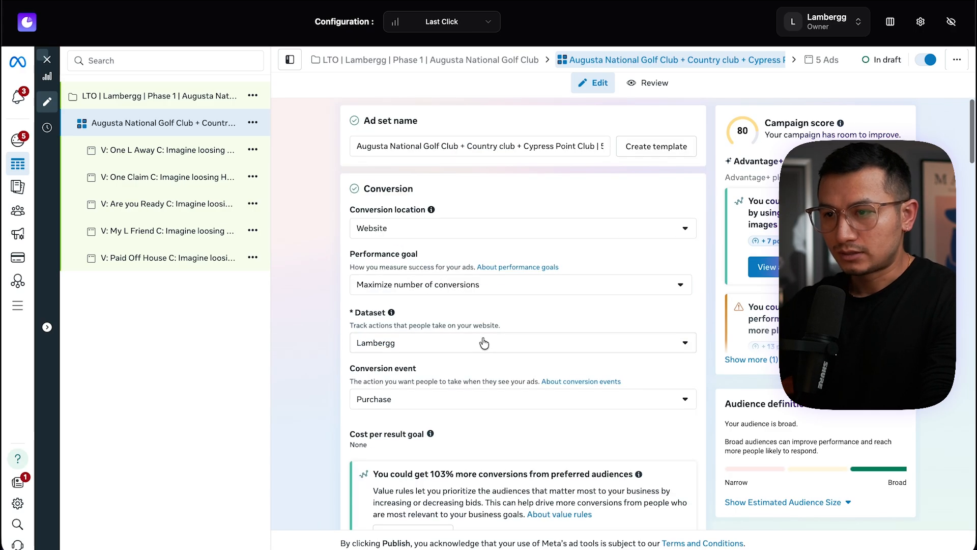
Return to the campaign and review the existing customers audience segment and Special Ad Categories options
left_click(153, 96)
left_click(431, 362)
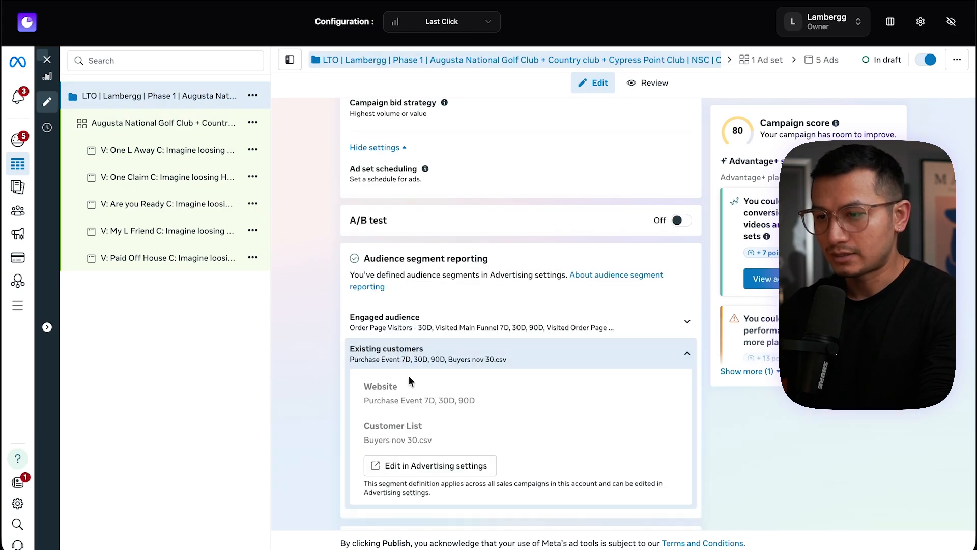
scroll(490, 428, "down", 3)
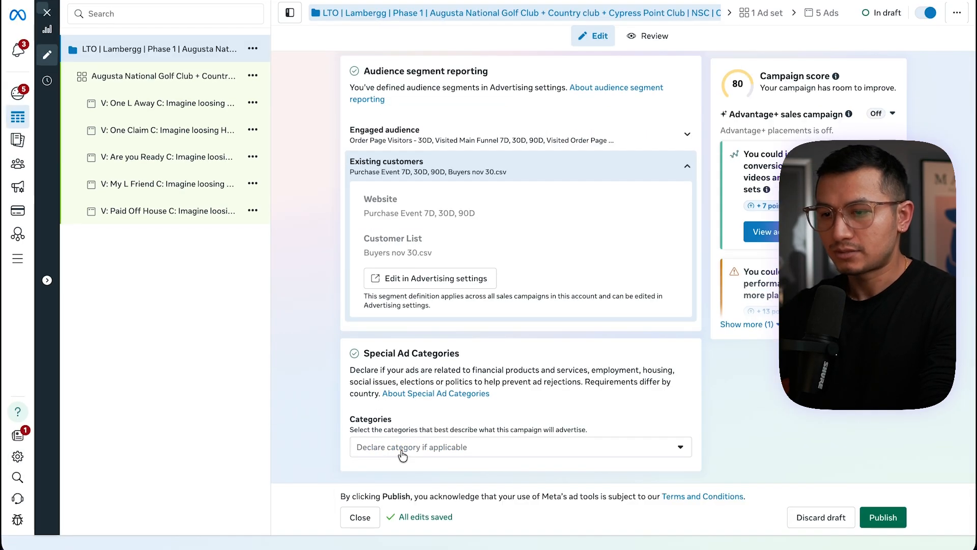
left_click(503, 494)
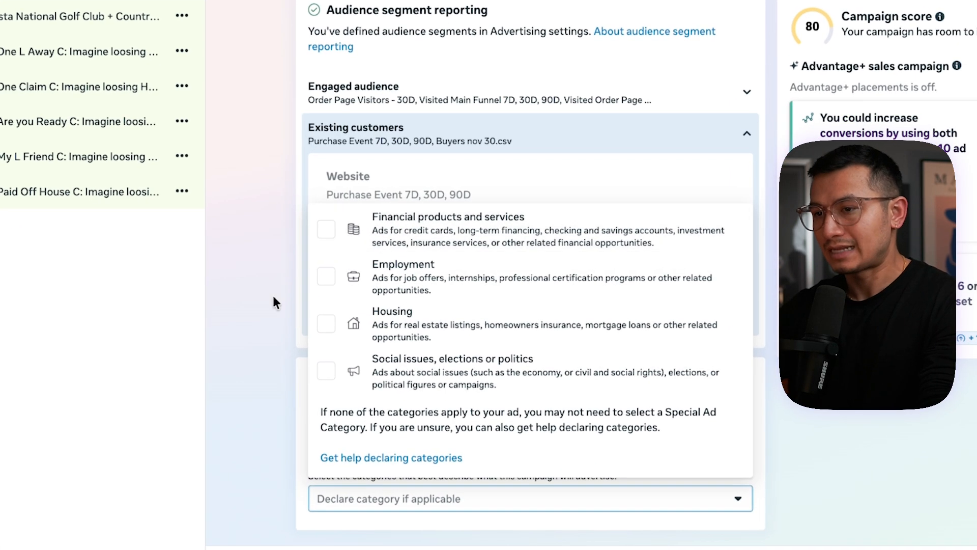
left_click(265, 414)
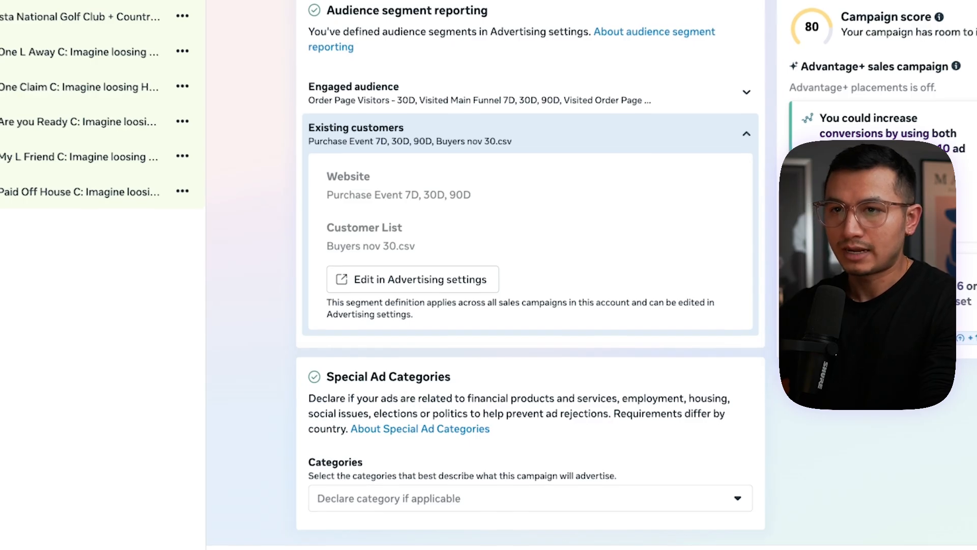
Open the ad set and review its detailed targeting interests and the suggested interests list
left_click(101, 16)
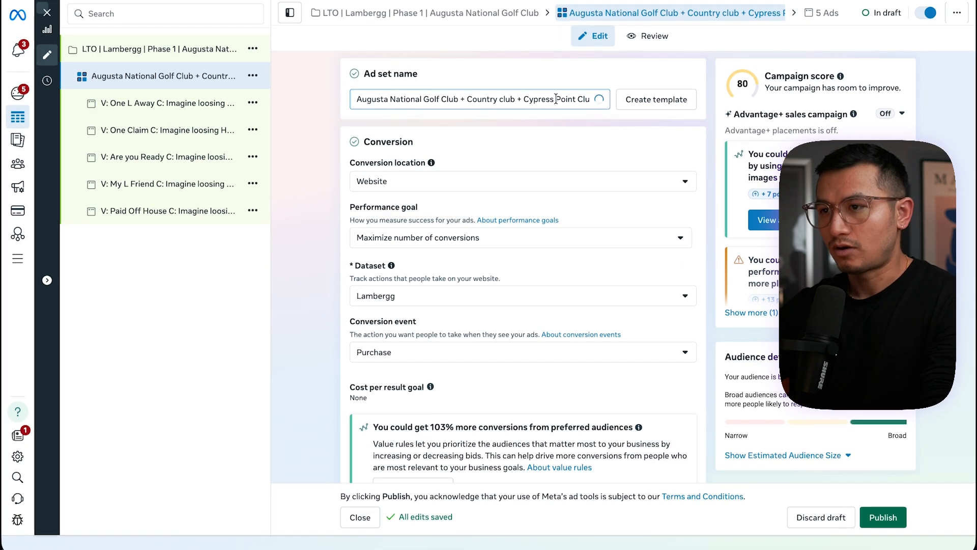
left_click_drag(556, 98, 371, 98)
scroll(465, 272, "down", 10)
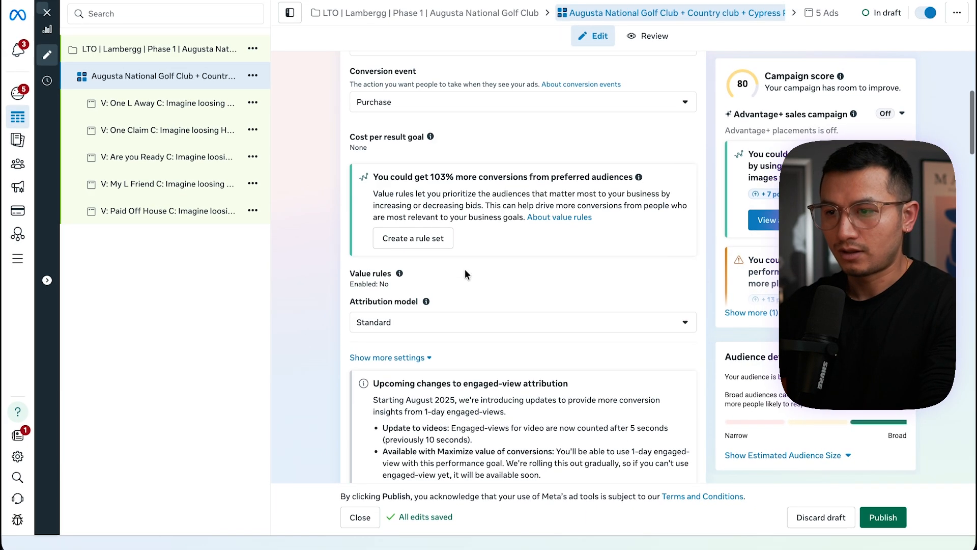
scroll(466, 272, "up", 6)
scroll(466, 269, "down", 20)
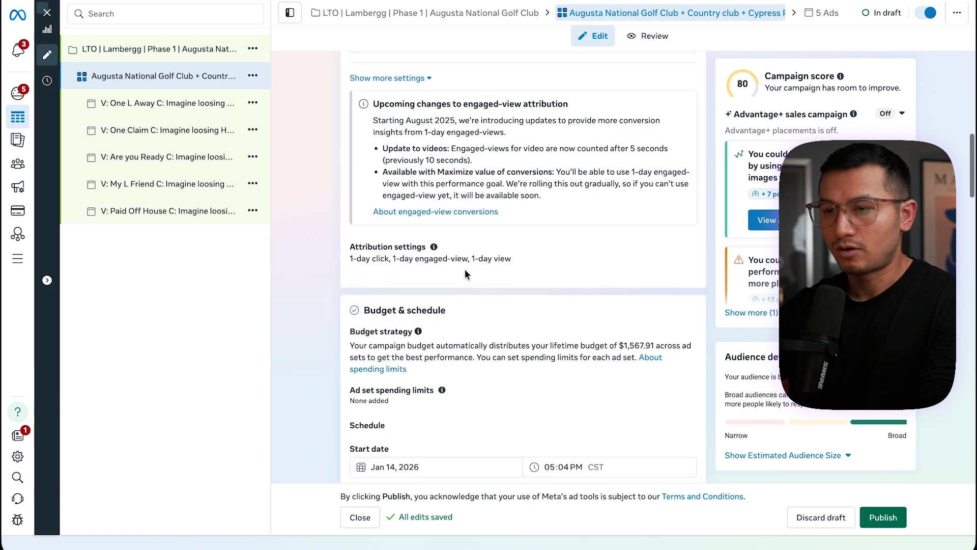
scroll(466, 276, "down", 3)
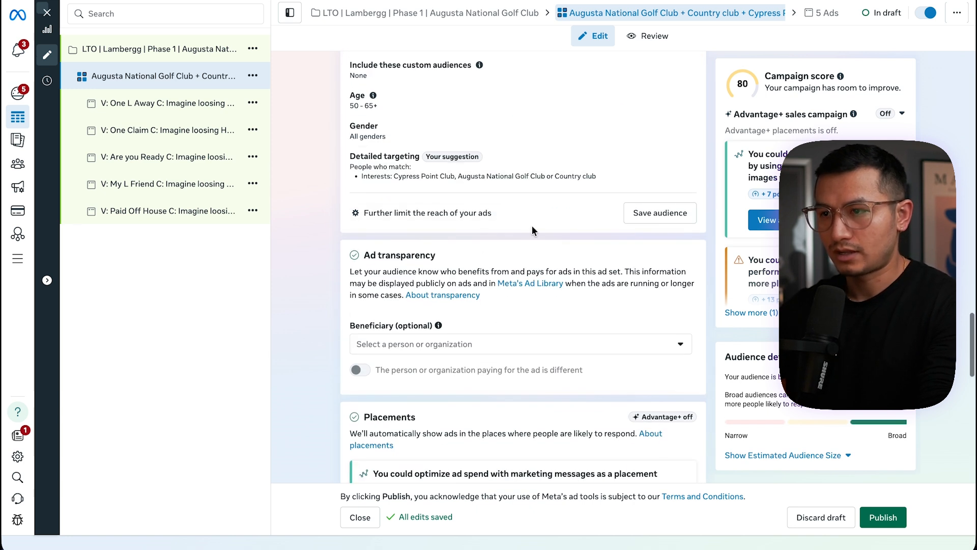
left_click(598, 167)
left_click(437, 334)
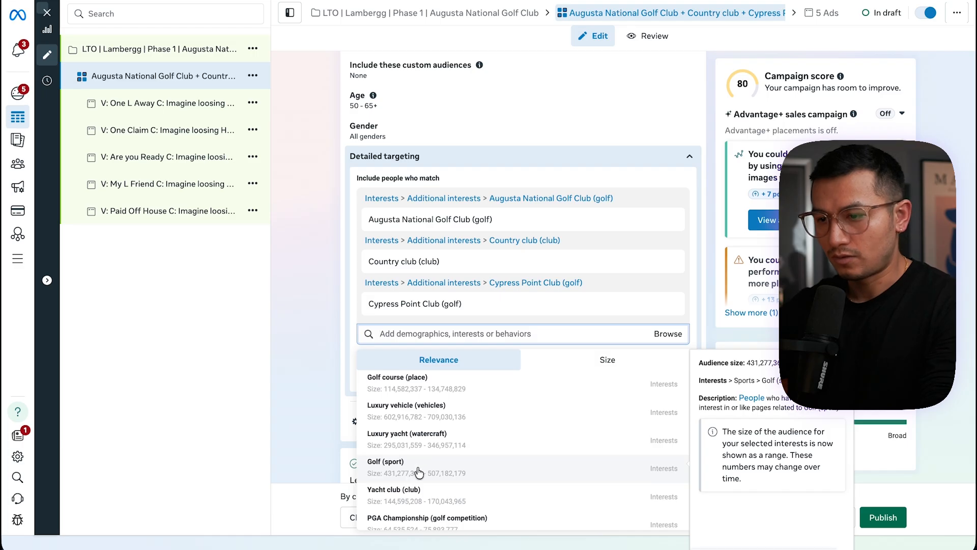
scroll(418, 472, "down", 2)
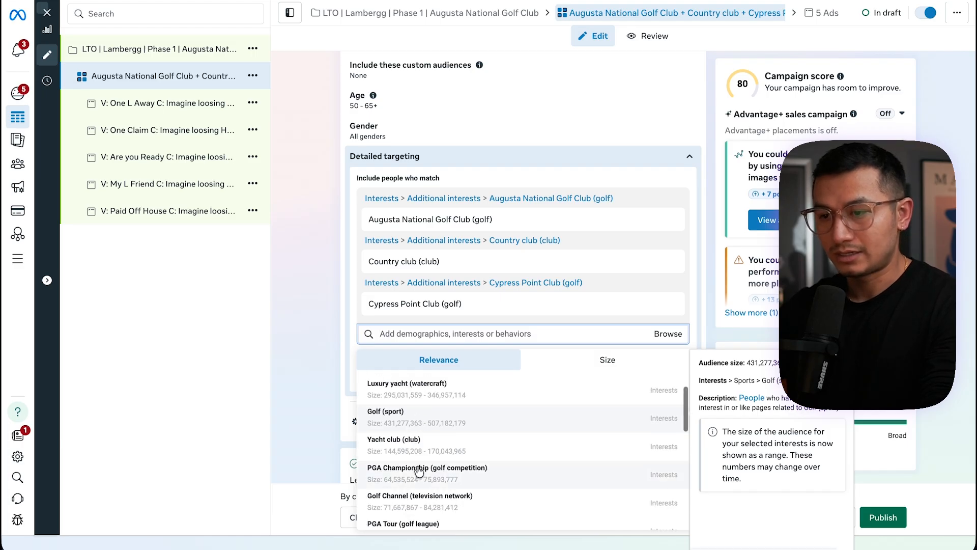
Close the editor and filter the campaigns list by campaign name containing Golf instead of Yatch
left_click(51, 17)
left_click(47, 13)
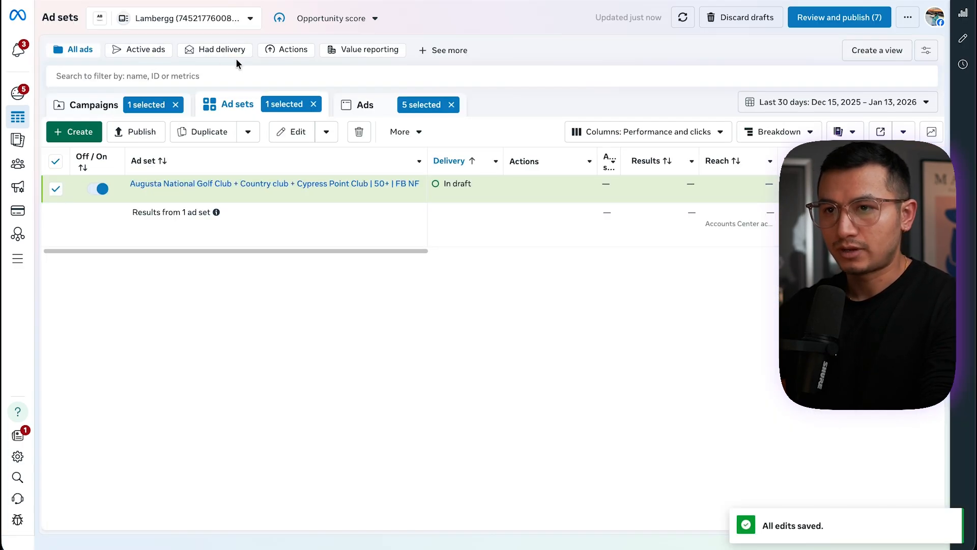
left_click(89, 105)
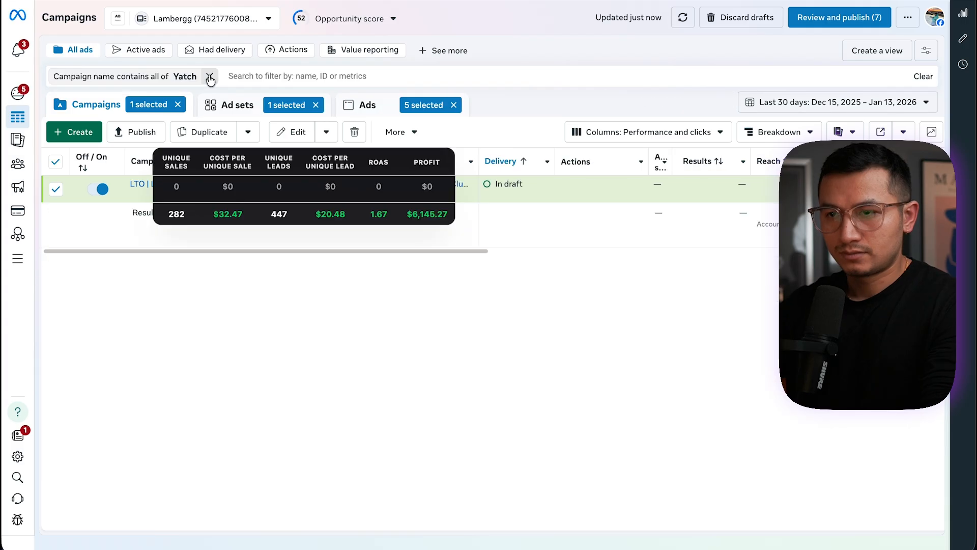
left_click(210, 78)
left_click(135, 75)
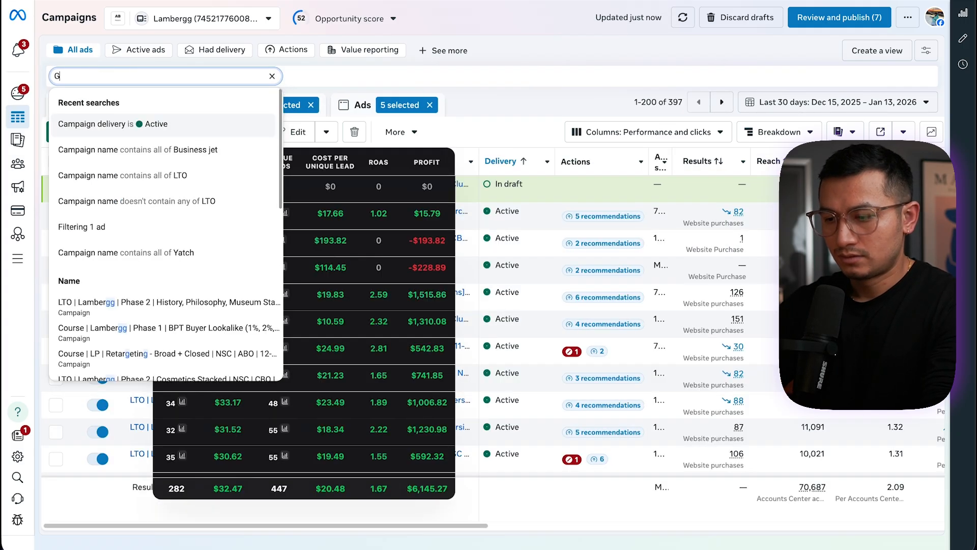
type("Golf")
left_click(123, 124)
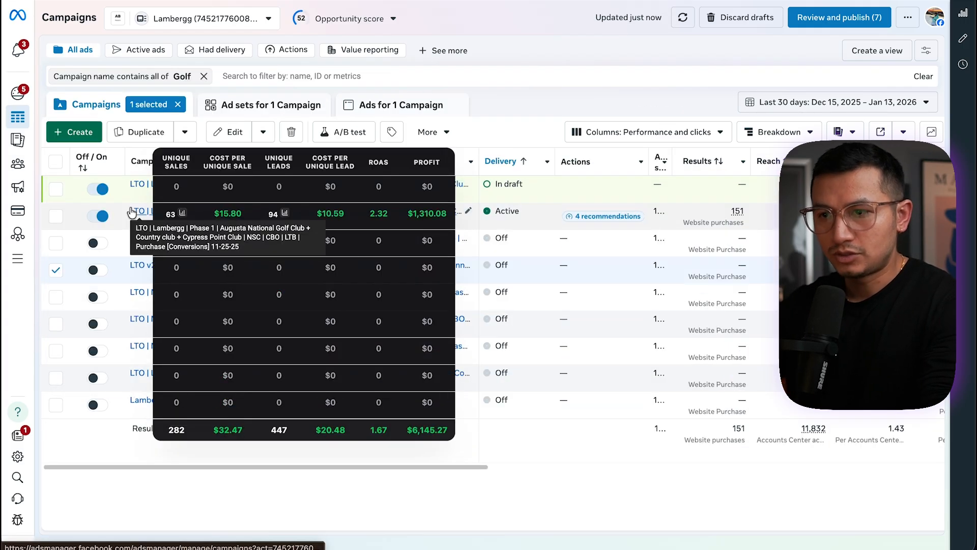
Select one of the Golf campaigns and open the campaign name filter to review recent filters
left_click(627, 294)
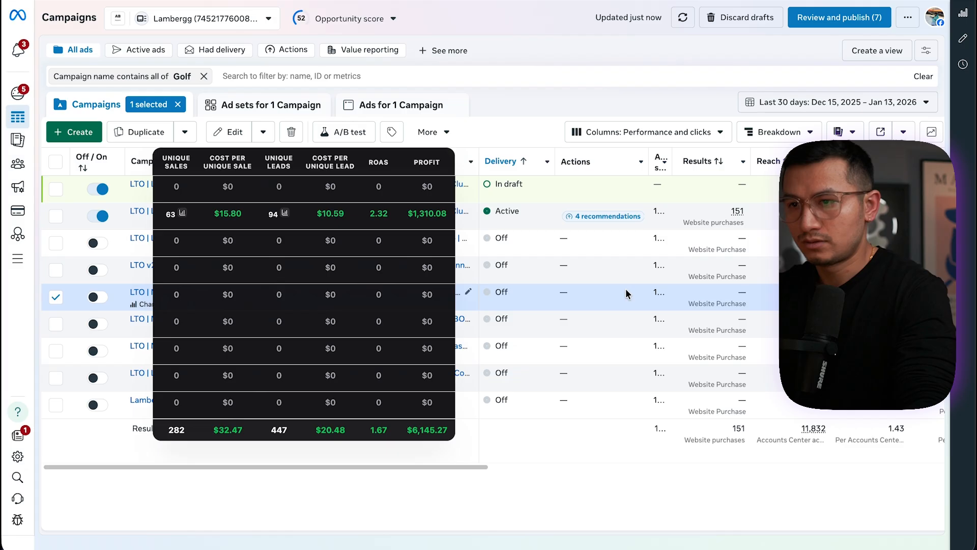
left_click_drag(421, 164, 395, 162)
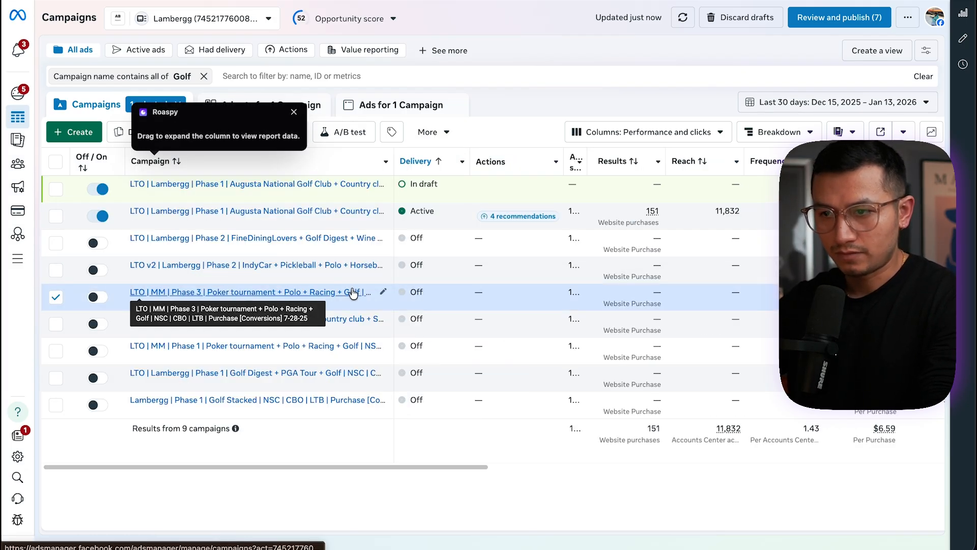
left_click(152, 77)
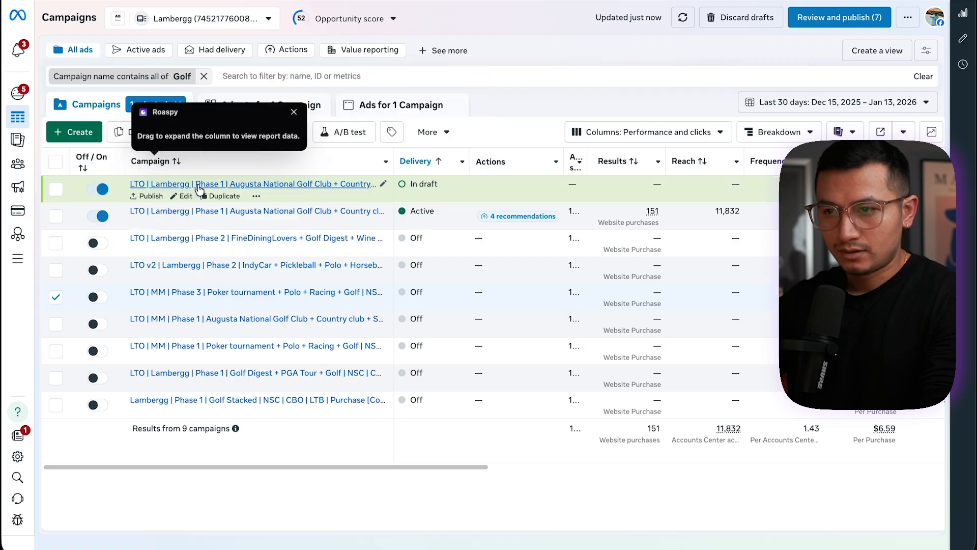
left_click(202, 187)
left_click(189, 197)
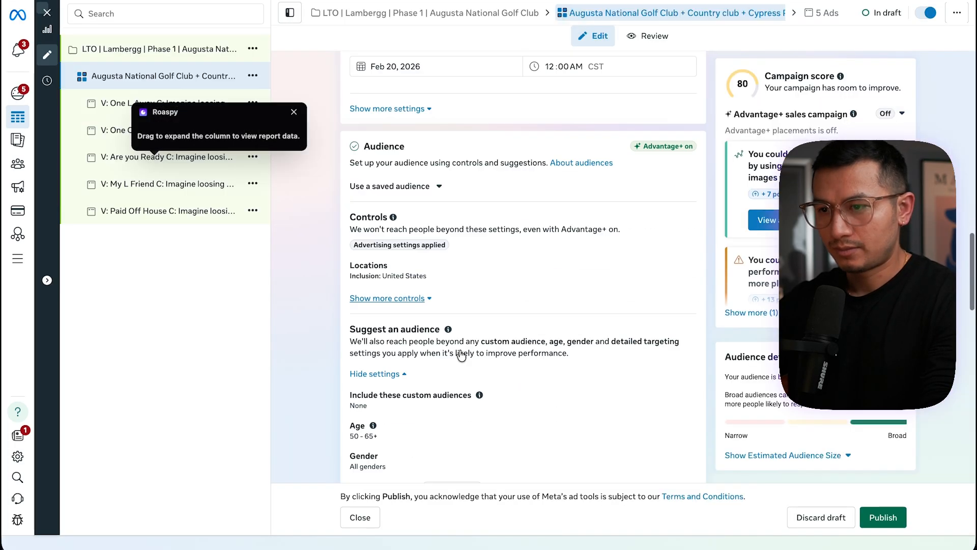
Add Luxury yacht (watercraft) to the ad set's detailed targeting
scroll(461, 356, "down", 7)
scroll(459, 352, "up", 2)
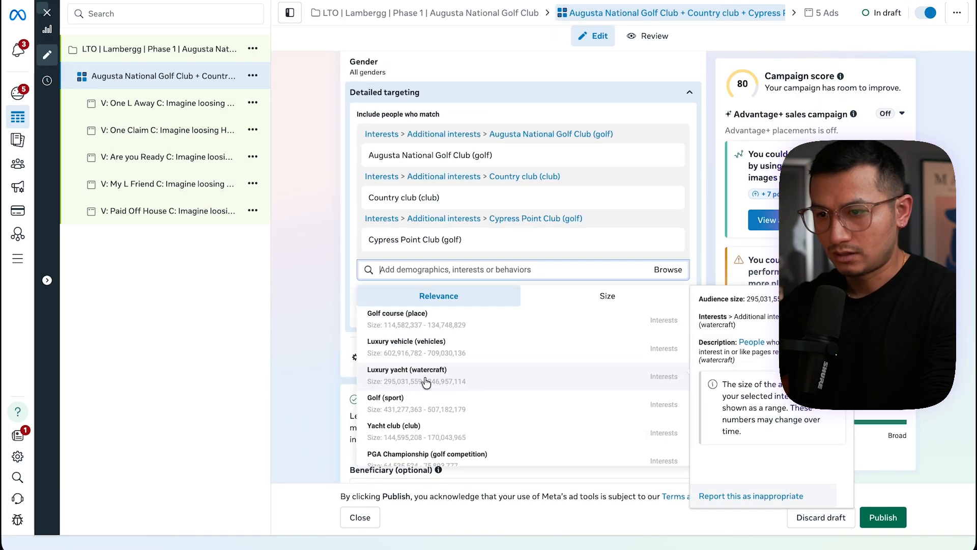
left_click(425, 382)
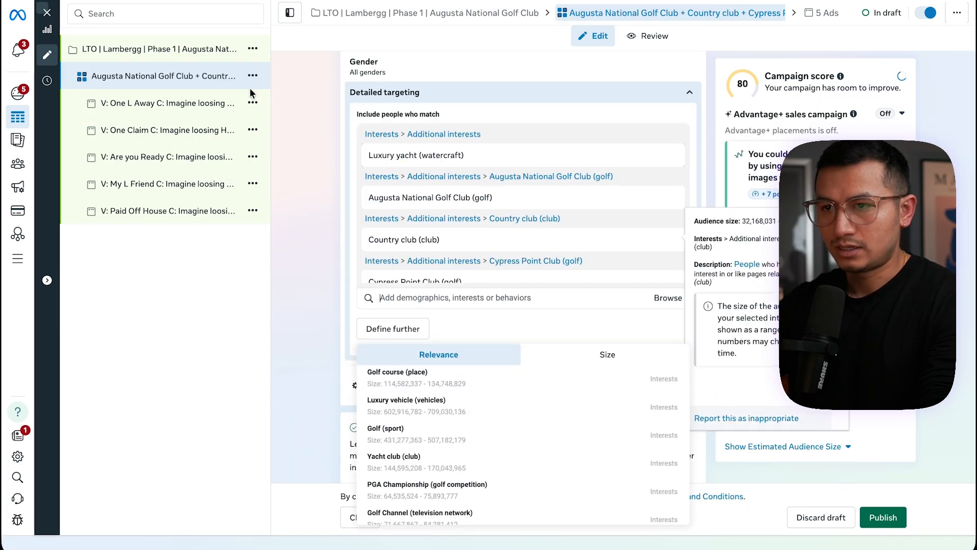
Close the editor and open the Luxury yacht campaign to review its ad set
left_click(48, 12)
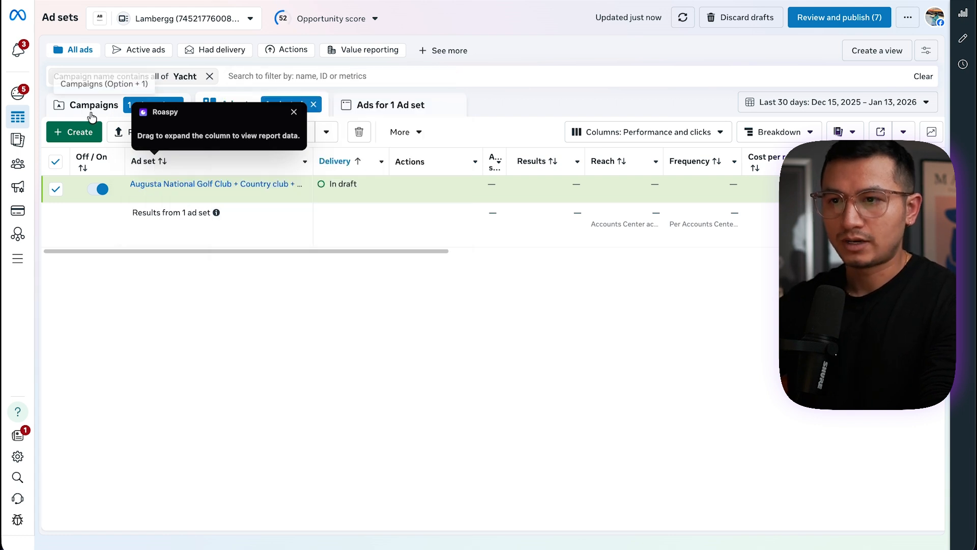
left_click(92, 117)
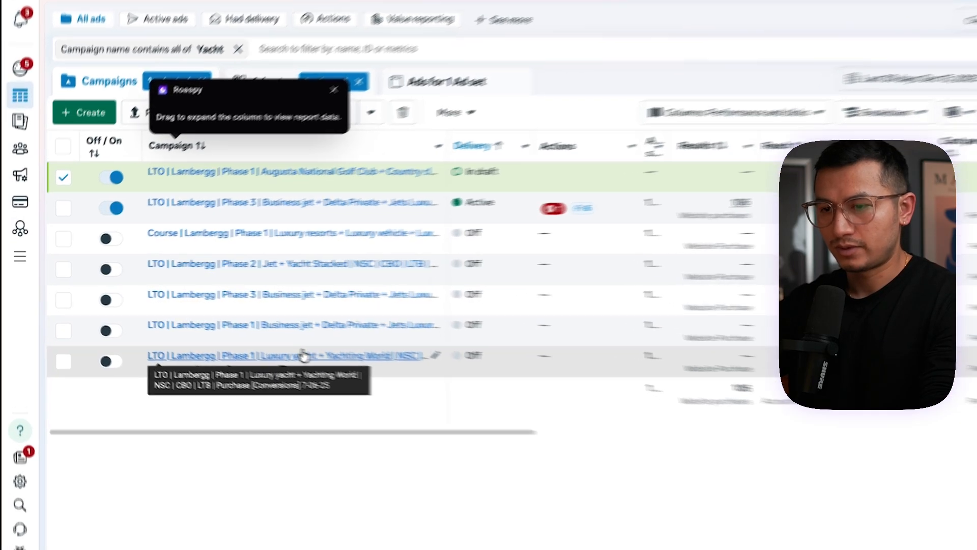
left_click(303, 355)
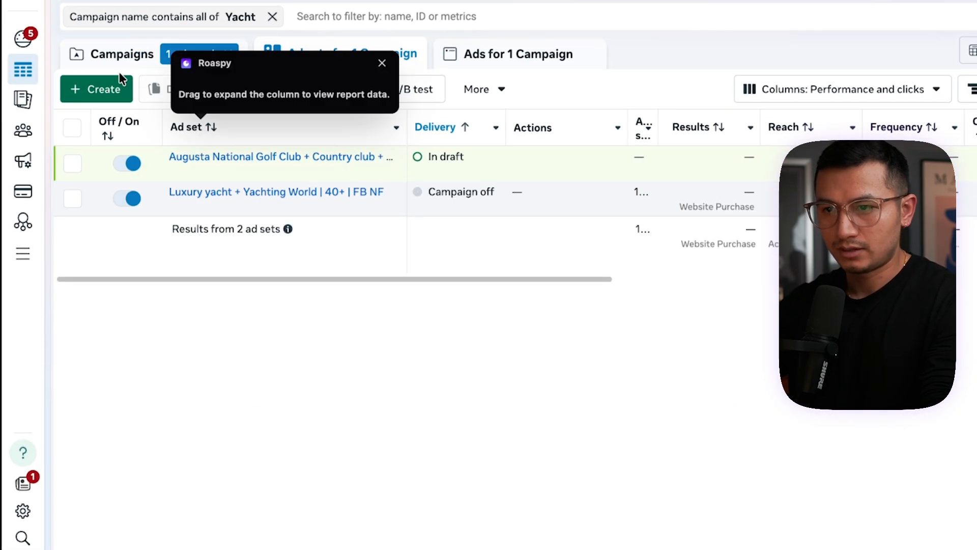
left_click(115, 71)
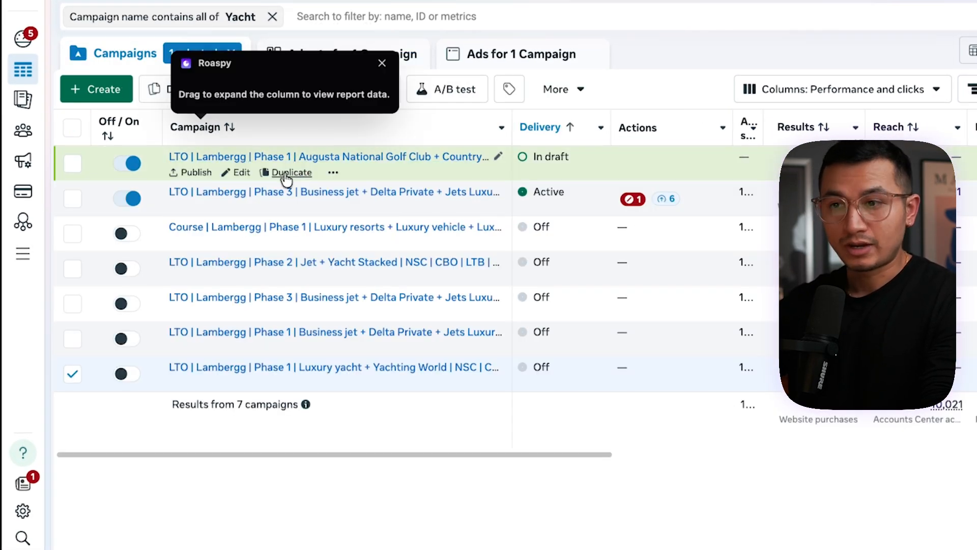
Edit the draft Augusta National campaign's ad set and add PGA Championship (golf competition) to its detailed targeting
left_click(323, 160)
left_click(240, 173)
scroll(593, 367, "down", 10)
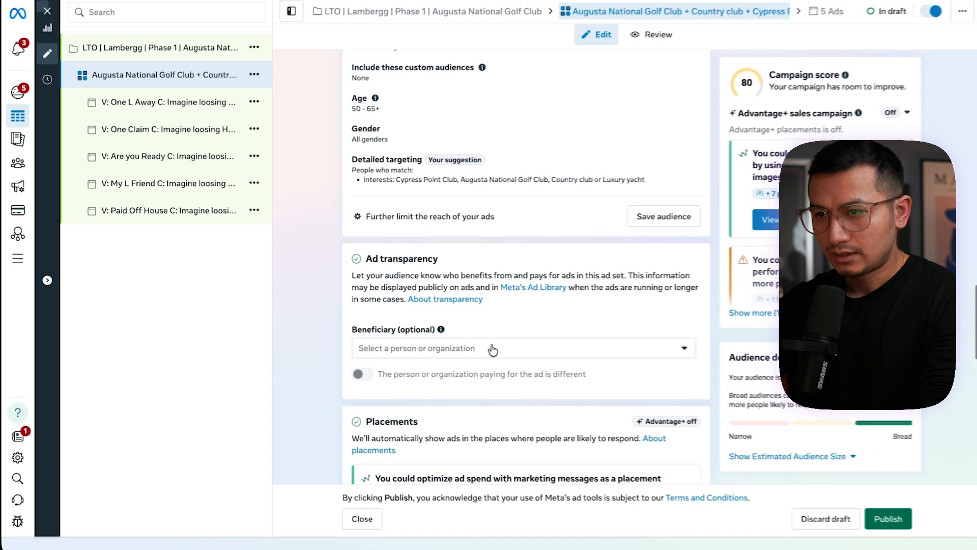
scroll(492, 349, "up", 3)
left_click(517, 258)
scroll(484, 413, "down", 1)
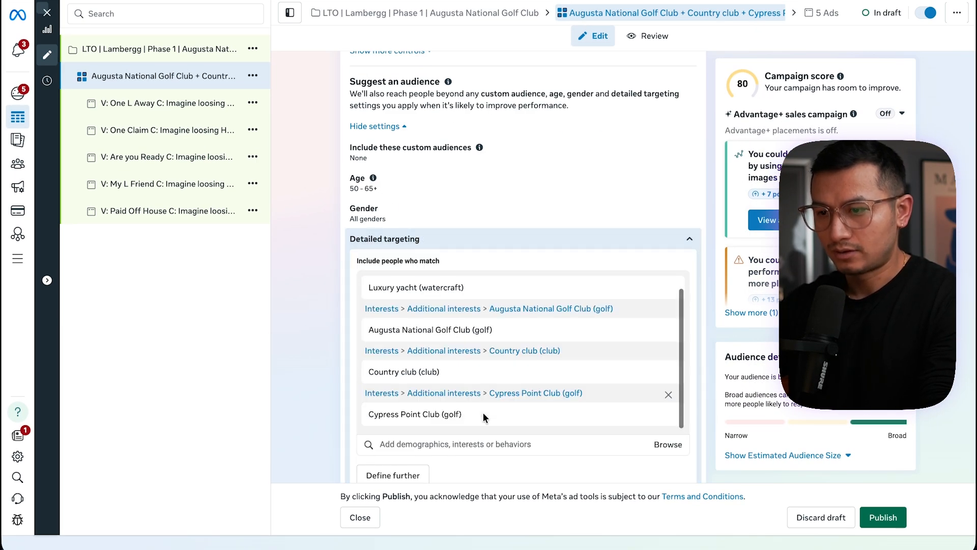
scroll(410, 251, "down", 5)
left_click(447, 212)
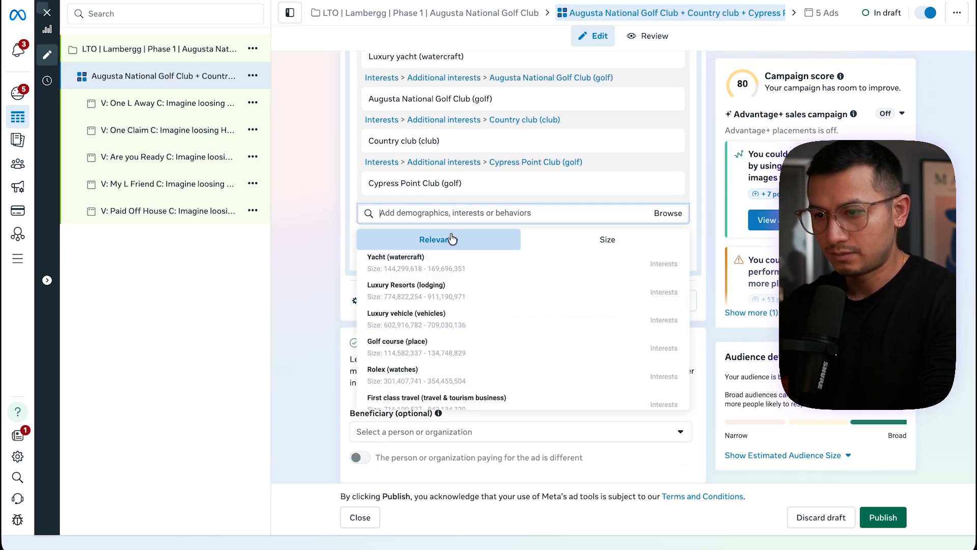
scroll(465, 320, "down", 4)
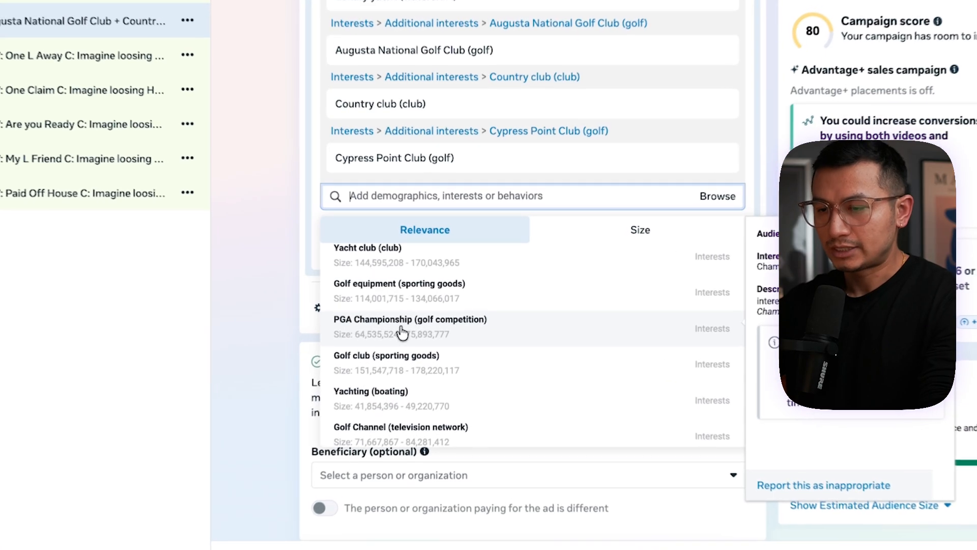
scroll(414, 331, "down", 1)
scroll(414, 402, "down", 1)
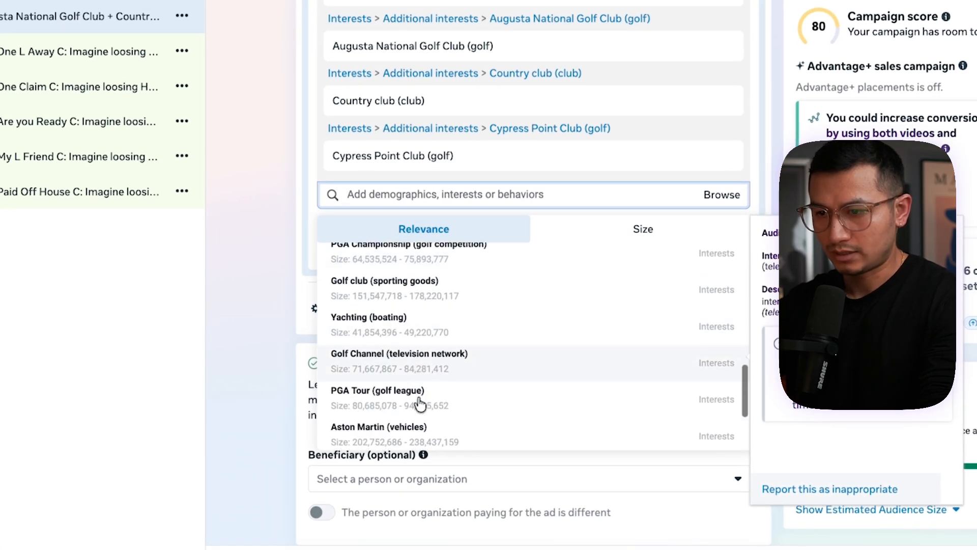
scroll(410, 399, "up", 2)
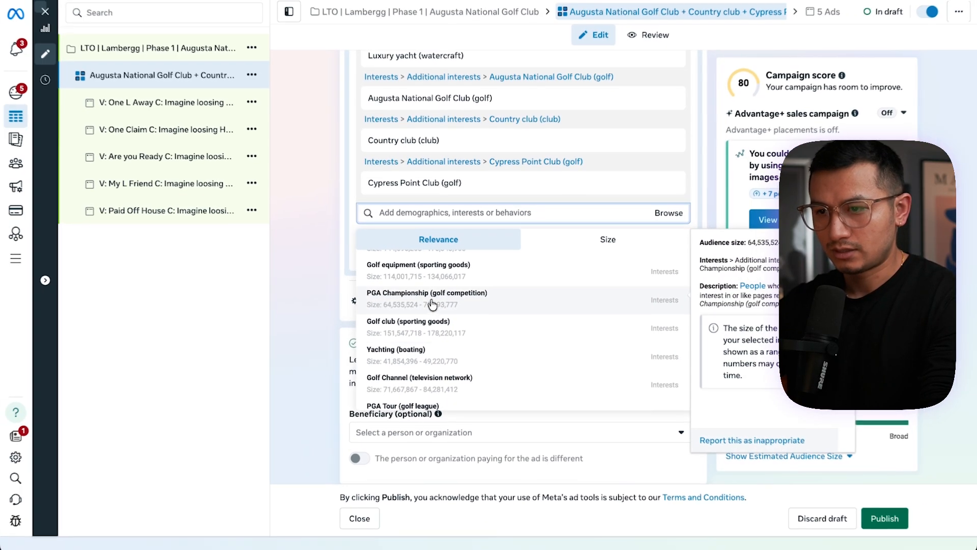
left_click(430, 300)
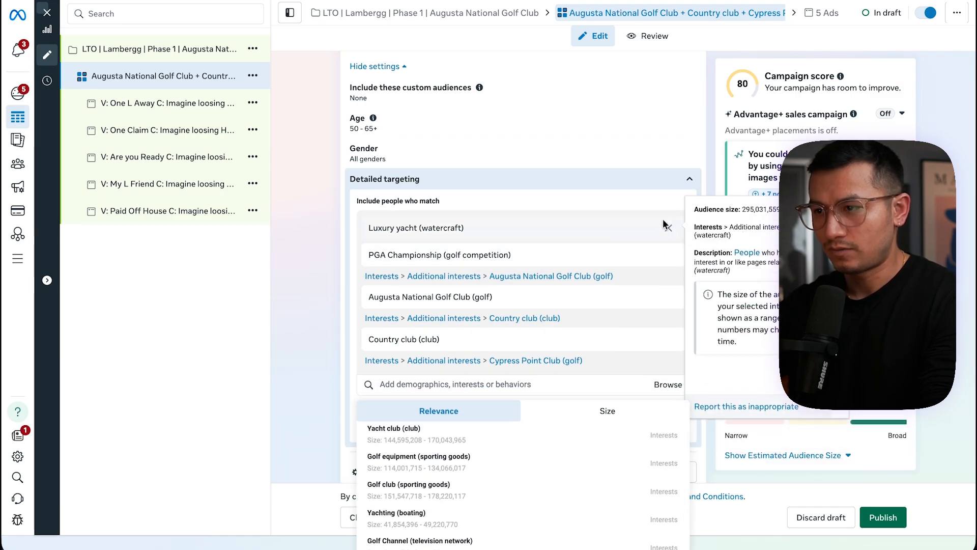
Remove Luxury yacht, Augusta National Golf Club, Country club and Cypress Point Club from the detailed targeting
left_click(669, 230)
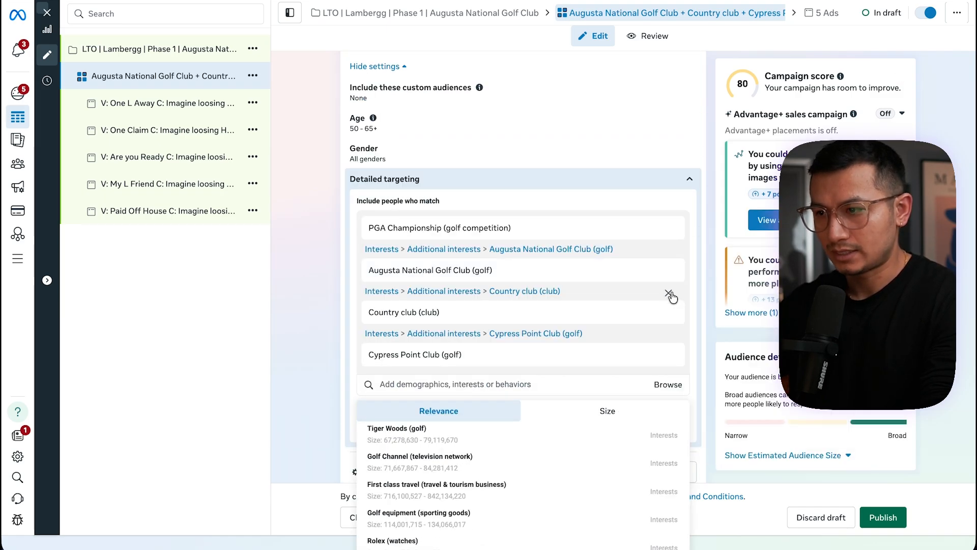
left_click(670, 274)
left_click(670, 273)
left_click(669, 257)
Search interests for PGA and add PGA Tour (golf league) and PGA Golf Club (golf)
left_click(465, 276)
type("PGA")
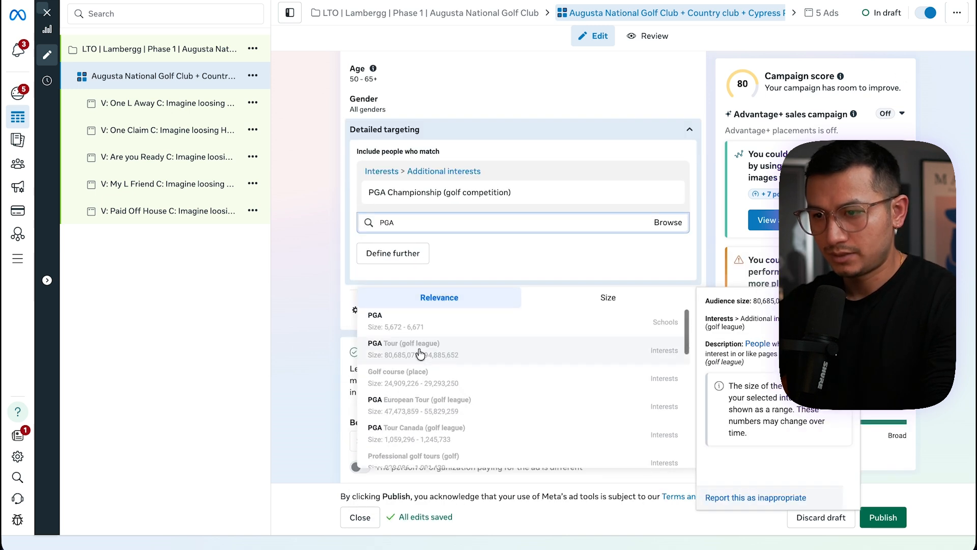
left_click(414, 353)
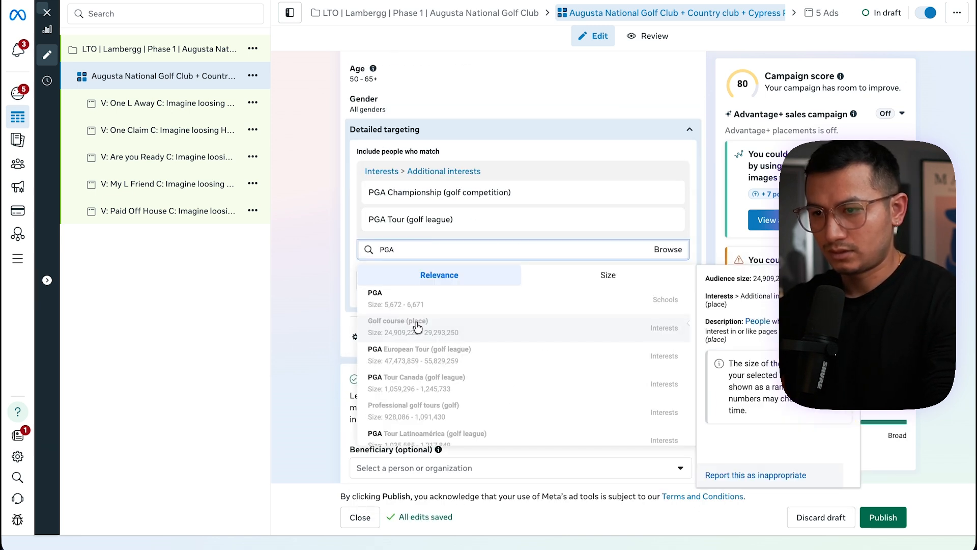
scroll(476, 356, "down", 5)
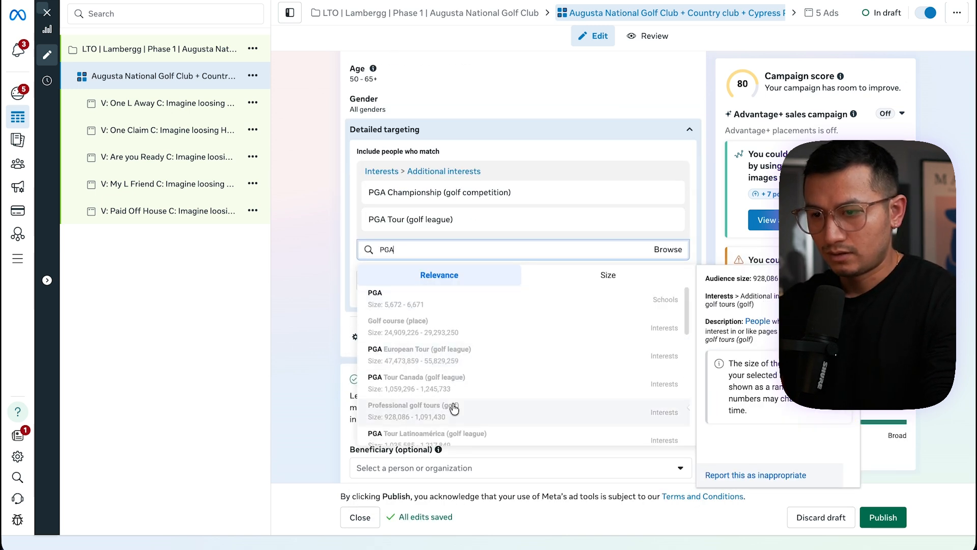
left_click(450, 387)
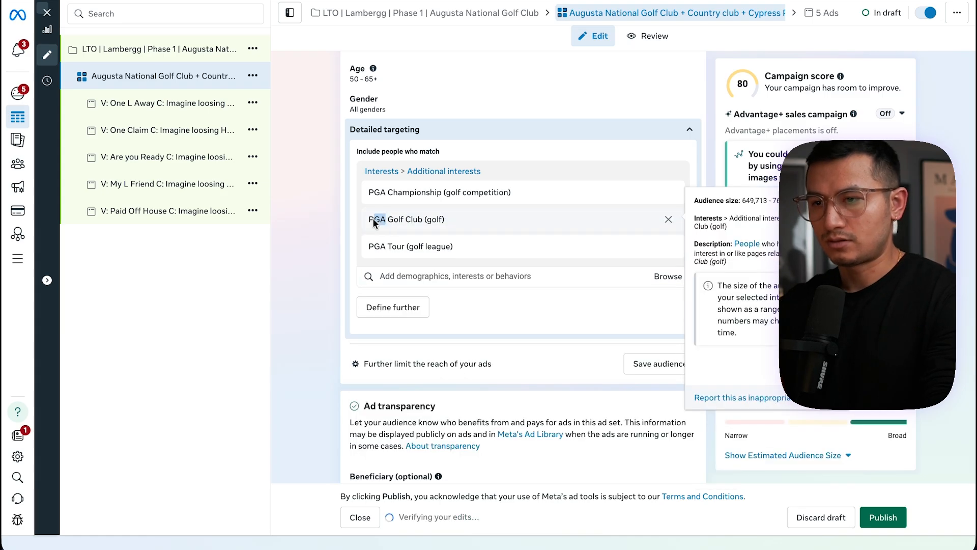
Rename the ad set to PGA Championship + PGA Golf Club + PGA Tou | 50+ | FB IG Reels
left_click_drag(403, 249, 366, 189)
scroll(365, 189, "up", 20)
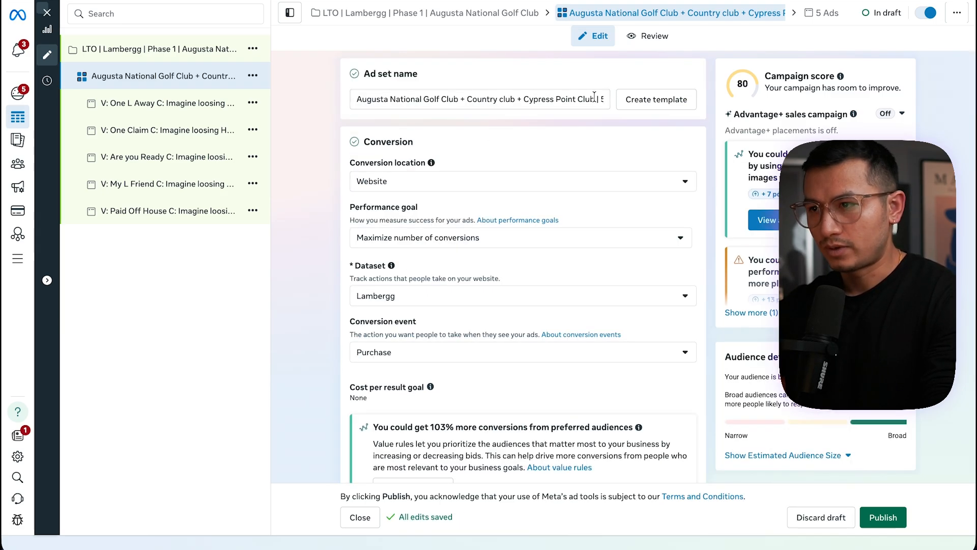
left_click_drag(594, 97, 375, 95)
key("ctrl+v")
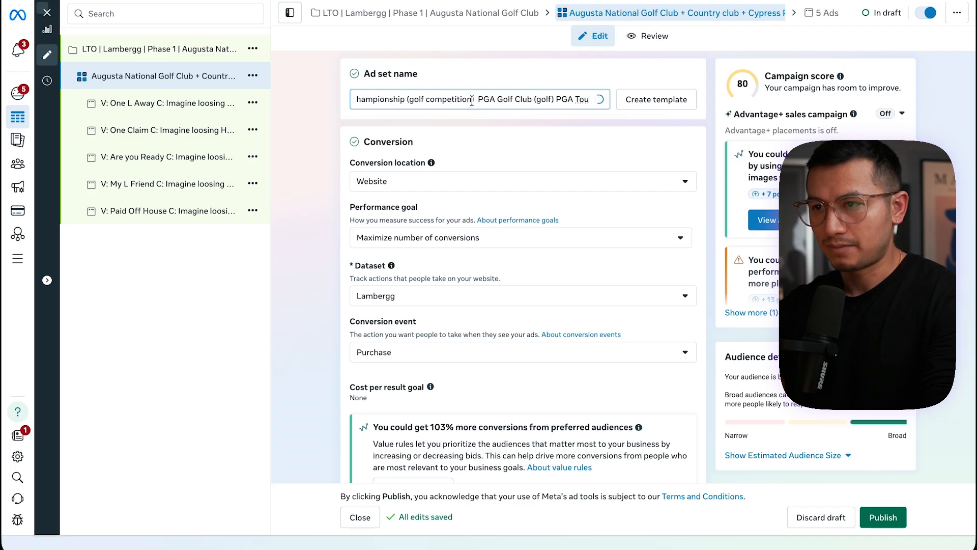
left_click_drag(472, 101, 409, 96)
type("+")
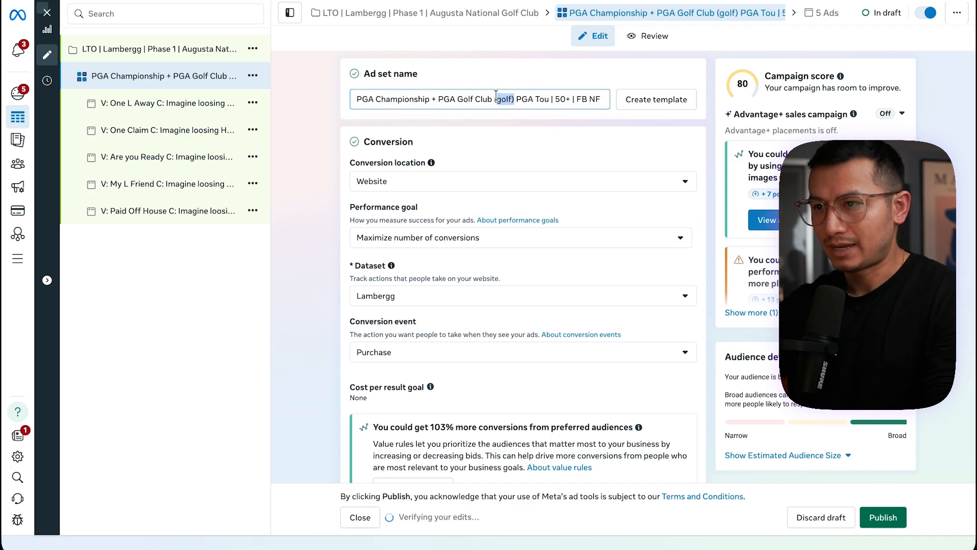
key("BackSpace")
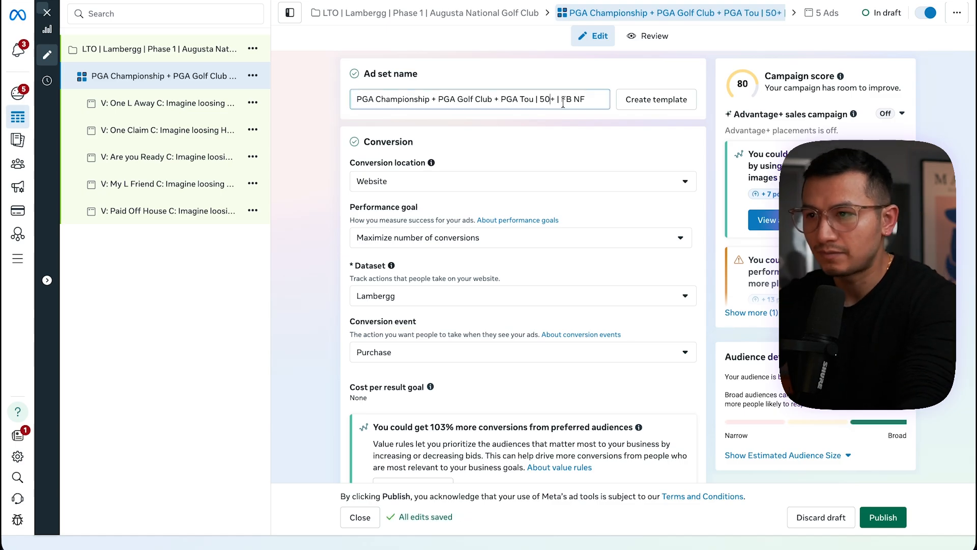
type("Reels")
left_click(292, 84)
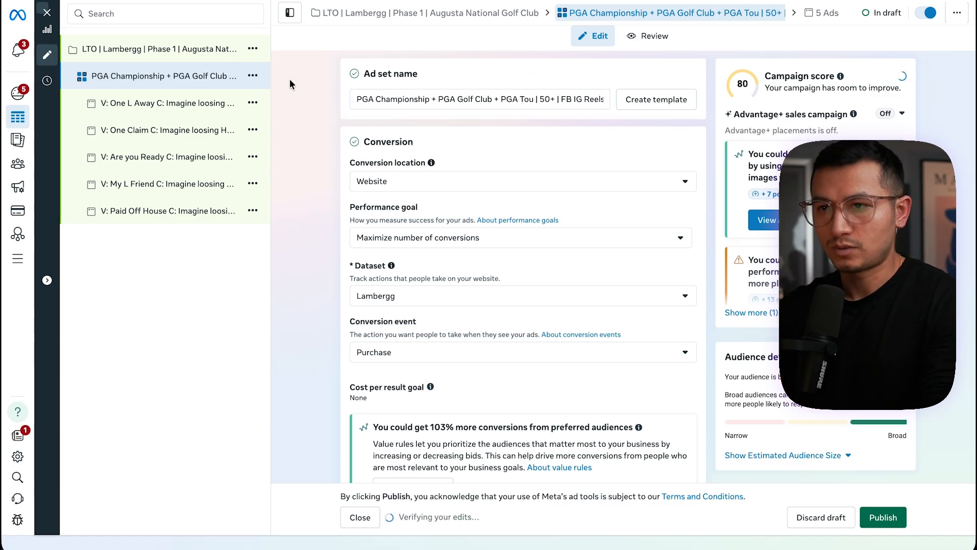
left_click(184, 55)
left_click(168, 77)
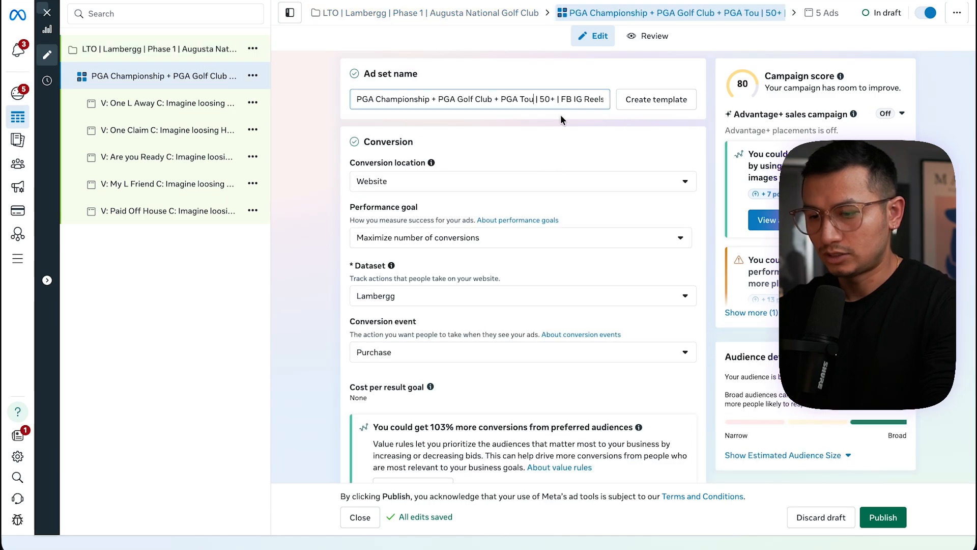
Correct the ad set name so it reads PGA Tour instead of PGA Tou
type("r")
left_click_drag(536, 99, 342, 101)
Rename the campaign to LTO | Lambergg | Phase 2 | PGA Championship + PGA Golf Club + PGA Tour, replacing the Augusta National interests
left_click(179, 52)
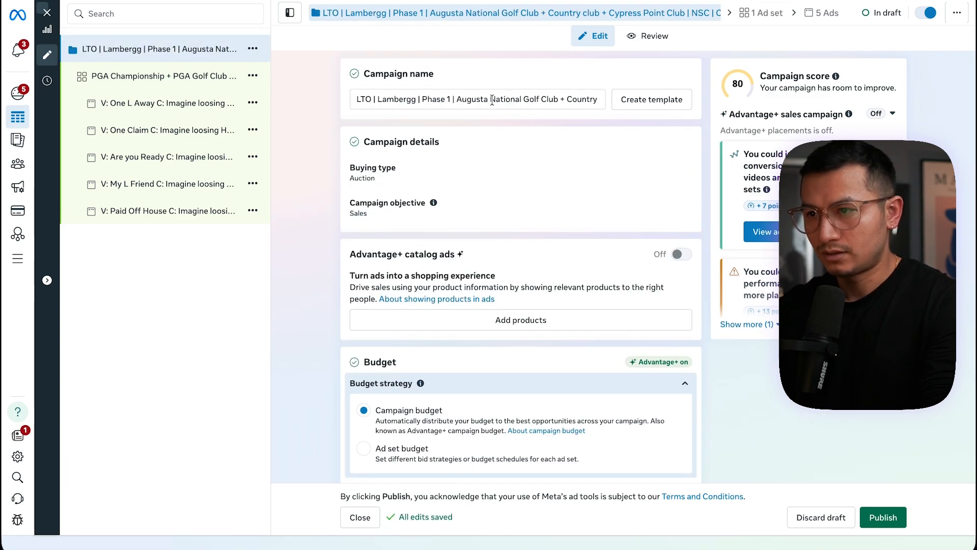
left_click_drag(459, 99, 382, 100)
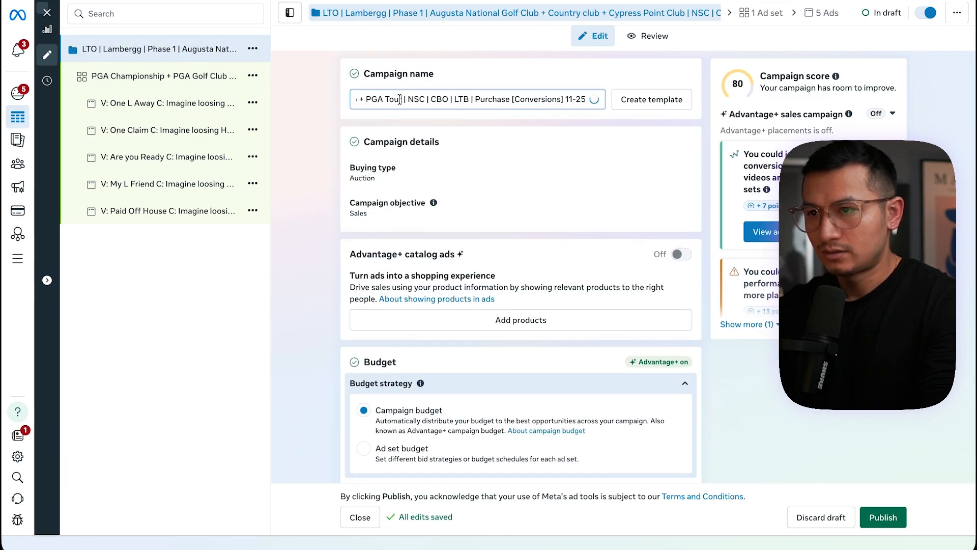
left_click_drag(447, 102, 284, 105)
left_click(447, 97)
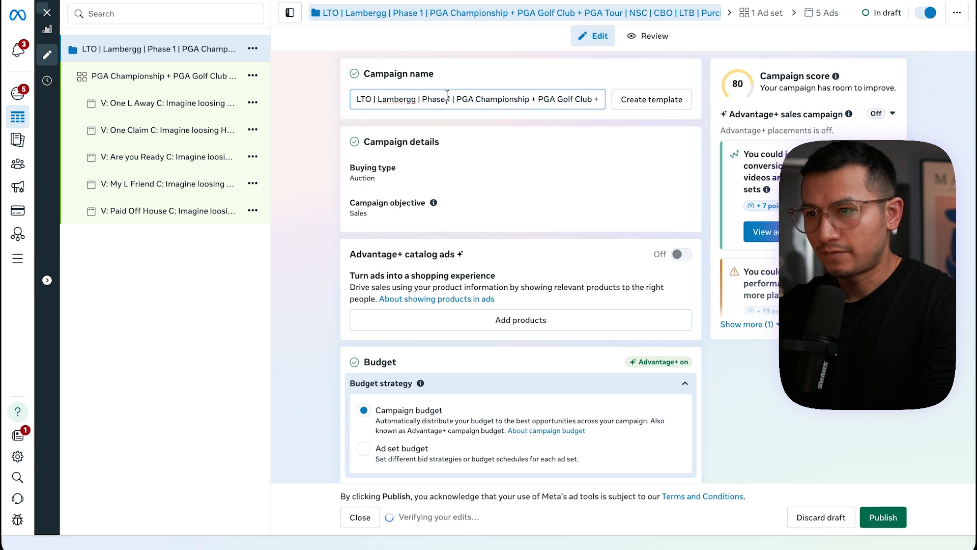
key("Delete")
type("2")
Change the date at the end of the campaign name to 01-14
left_click_drag(505, 99, 626, 104)
left_click(523, 98)
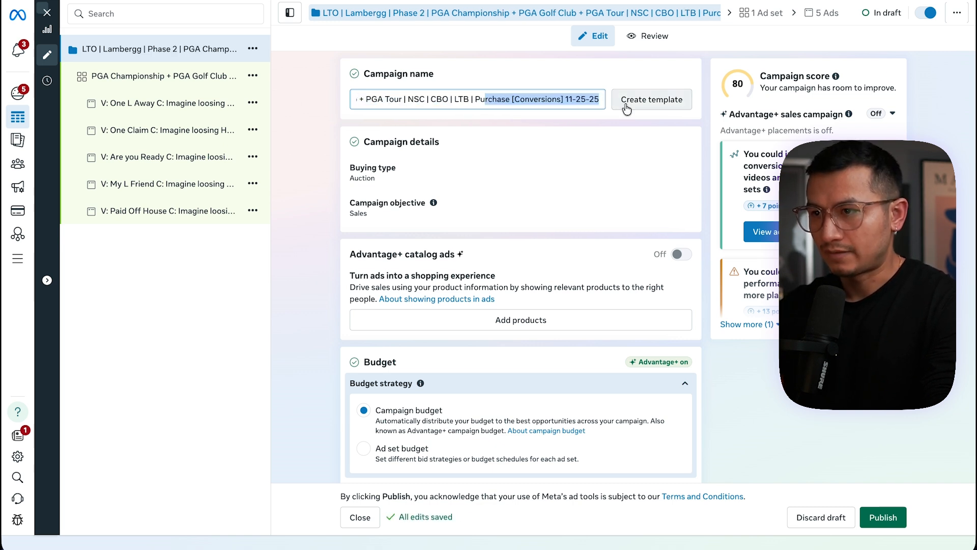
left_click(575, 100)
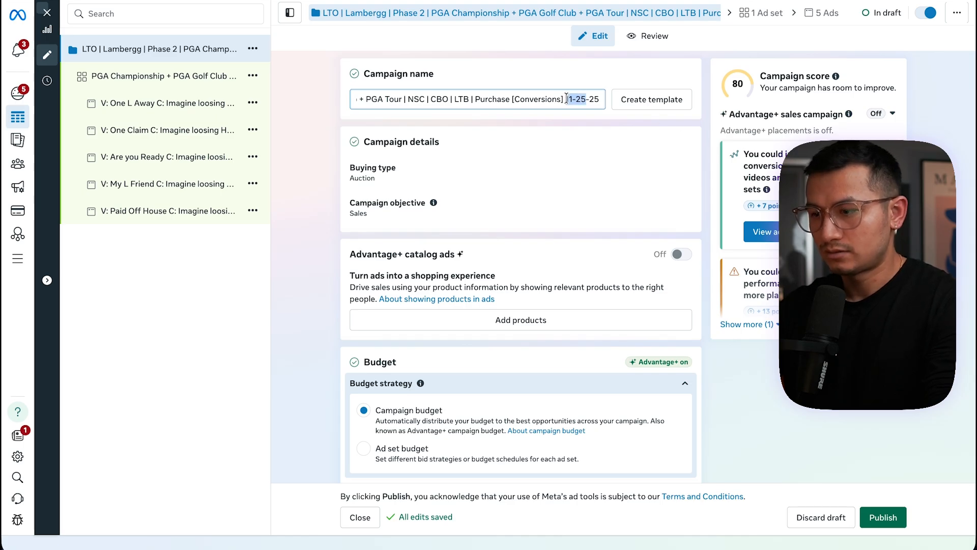
type("01-14")
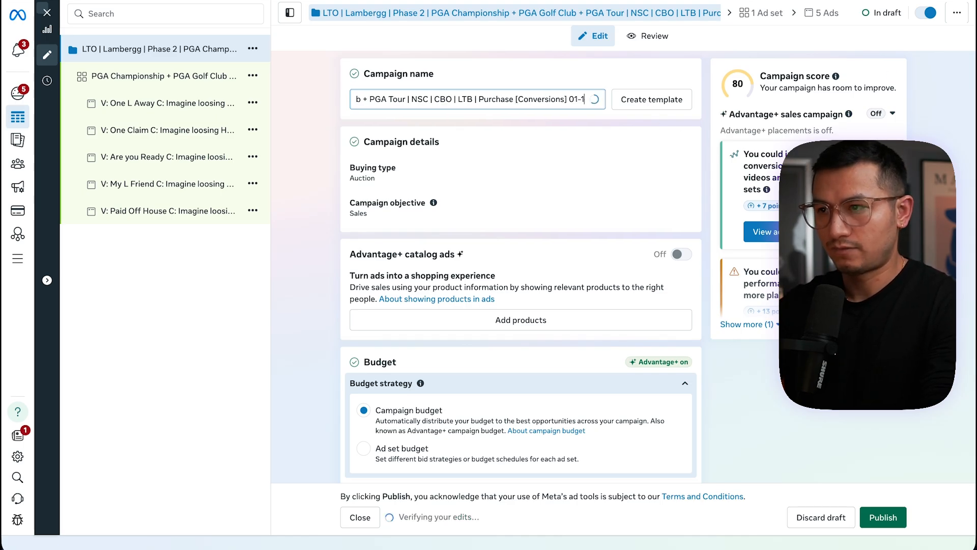
Set the ad set's schedule start date to January 15, 2026
left_click(153, 75)
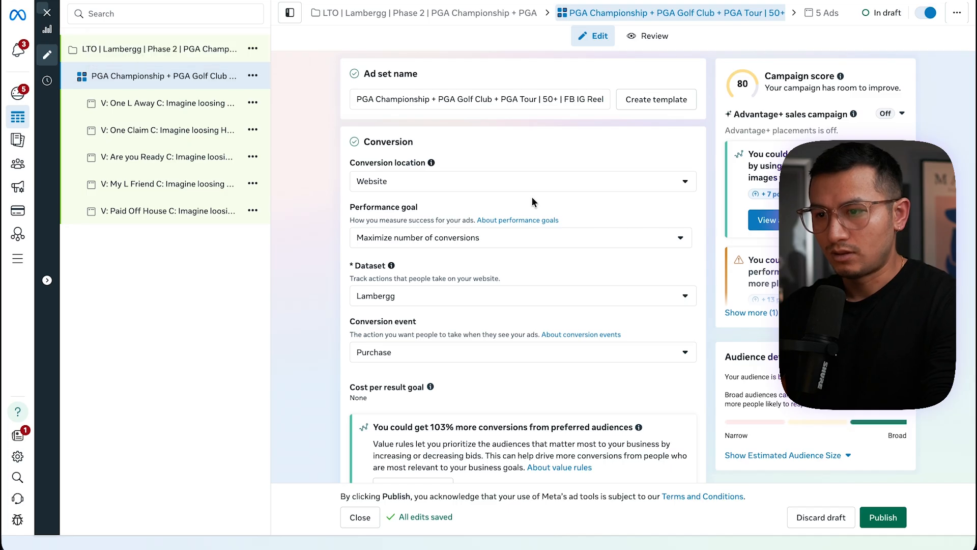
scroll(532, 197, "down", 4)
scroll(533, 198, "down", 4)
left_click(376, 159)
left_click(314, 185)
left_click(381, 194)
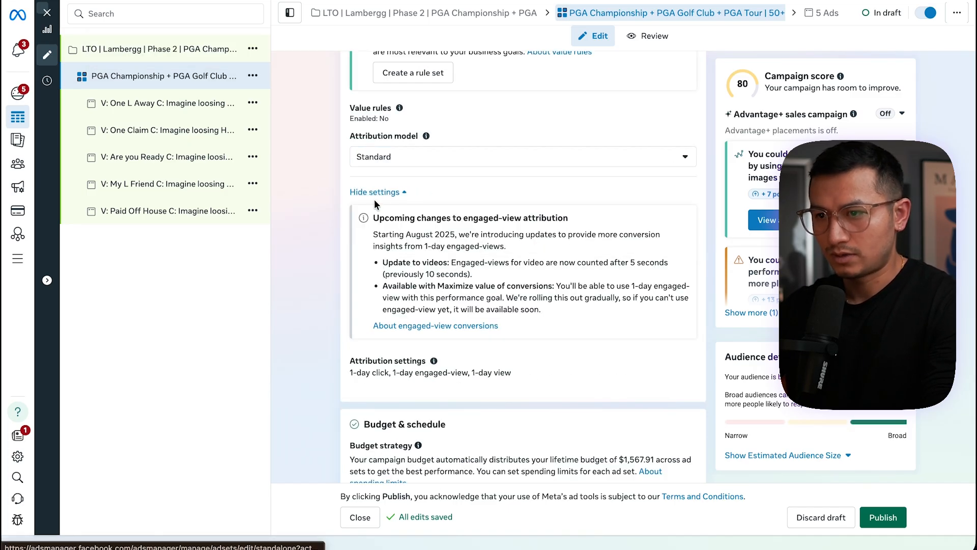
scroll(313, 289, "down", 7)
left_click(445, 222)
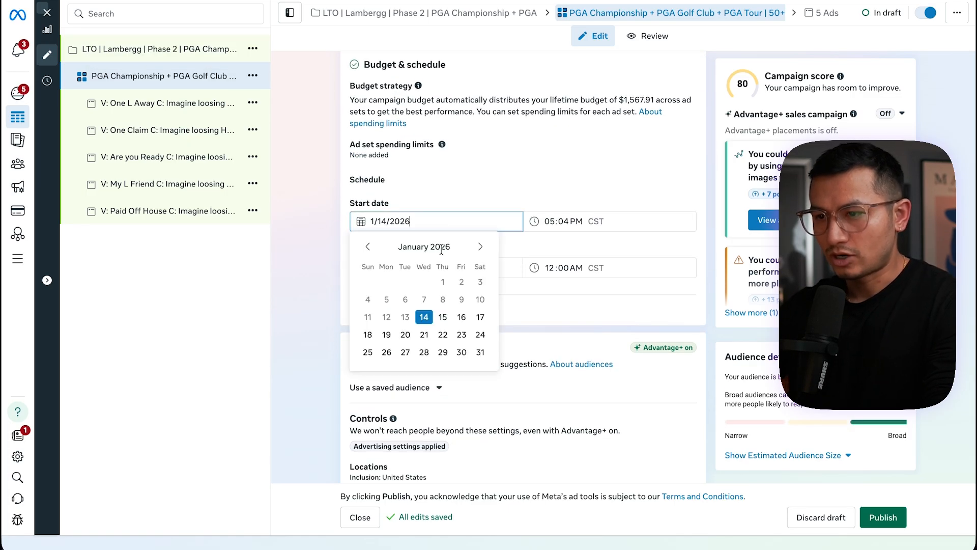
left_click(442, 317)
Set the ad set's start time to 1:00 AM
left_click(547, 221)
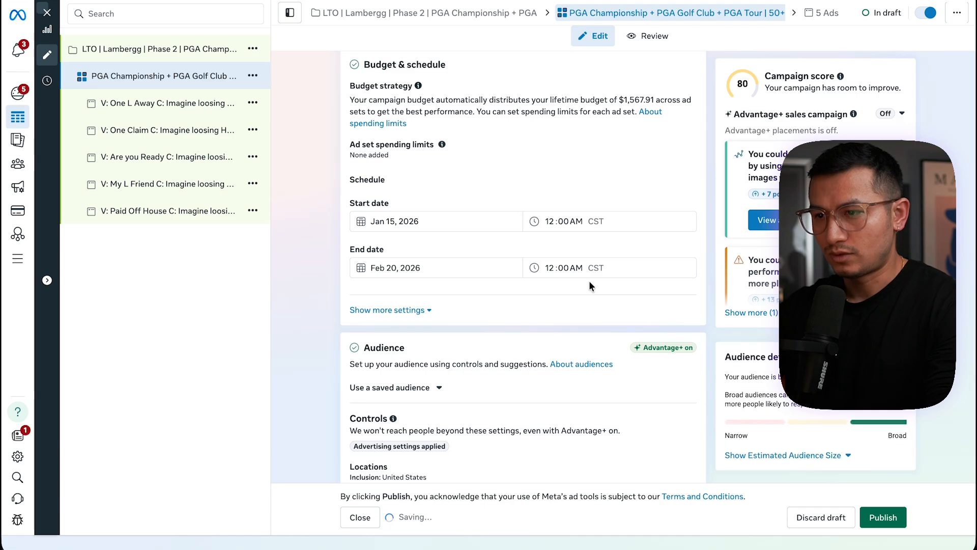
scroll(509, 218, "down", 1)
left_click(547, 205)
type("1")
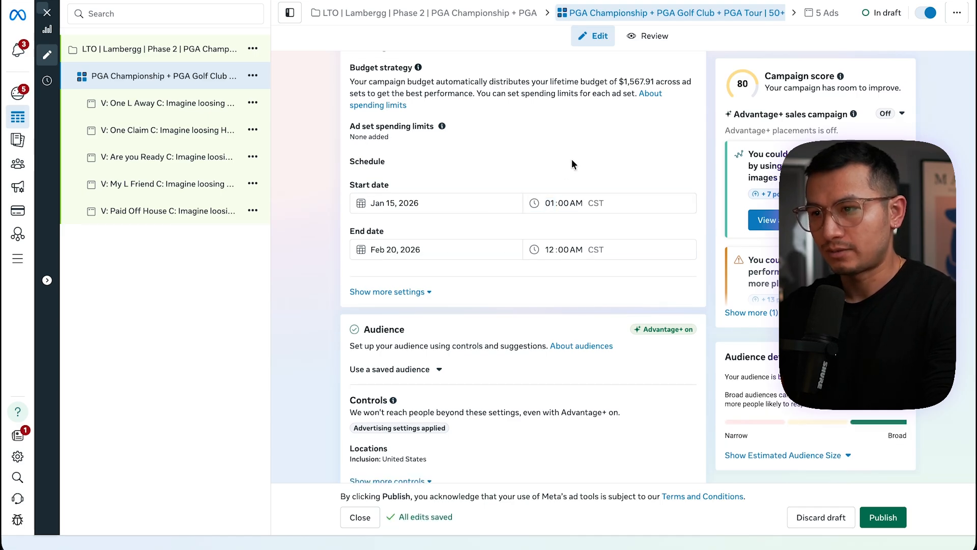
scroll(408, 204, "down", 2)
left_click(407, 172)
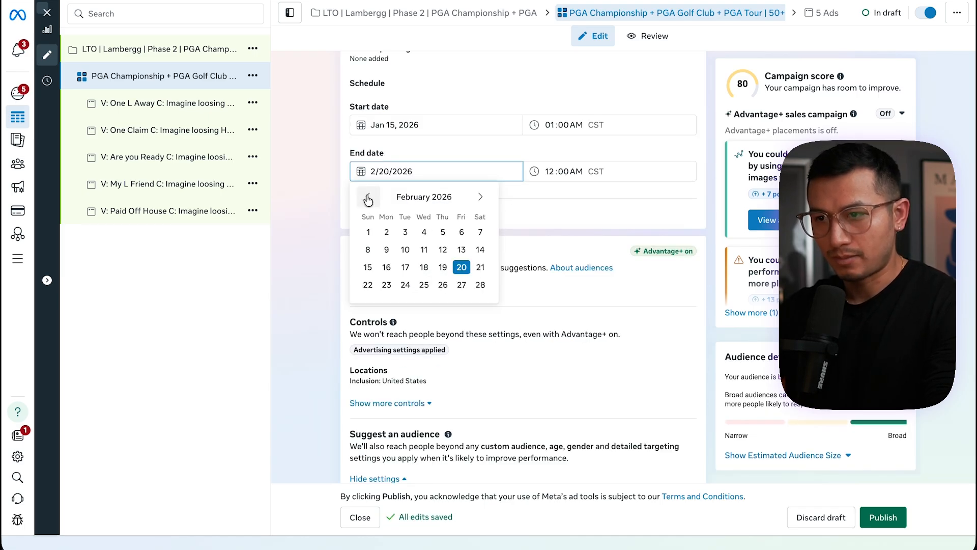
left_click(466, 146)
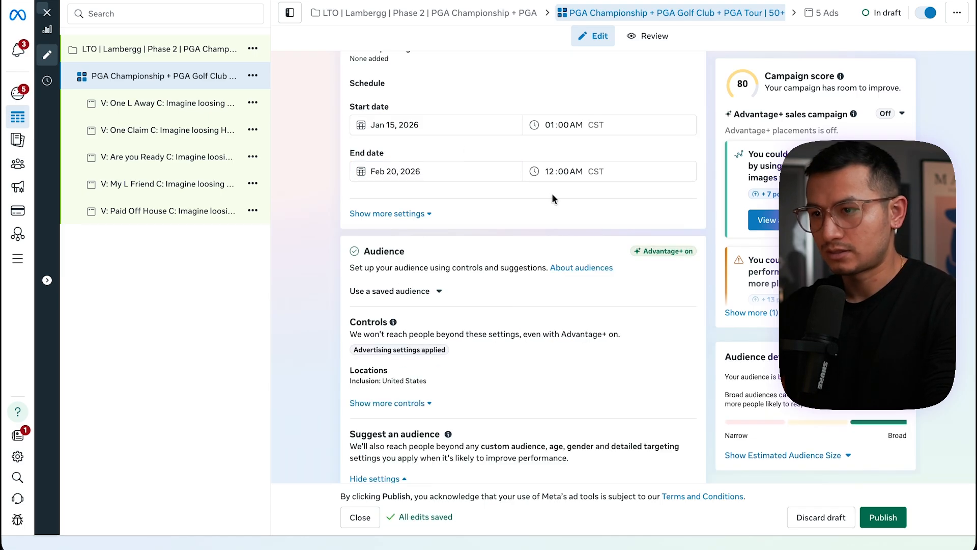
Open the ad set's manual placement controls and uncheck all Feeds placements
left_click(381, 214)
scroll(515, 400, "down", 6)
scroll(517, 406, "down", 3)
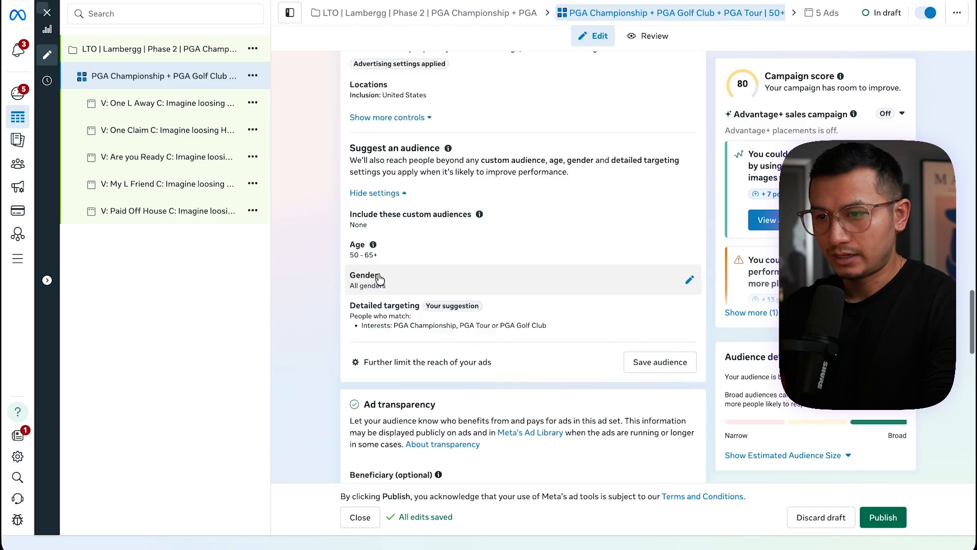
scroll(453, 336, "down", 4)
scroll(451, 328, "down", 8)
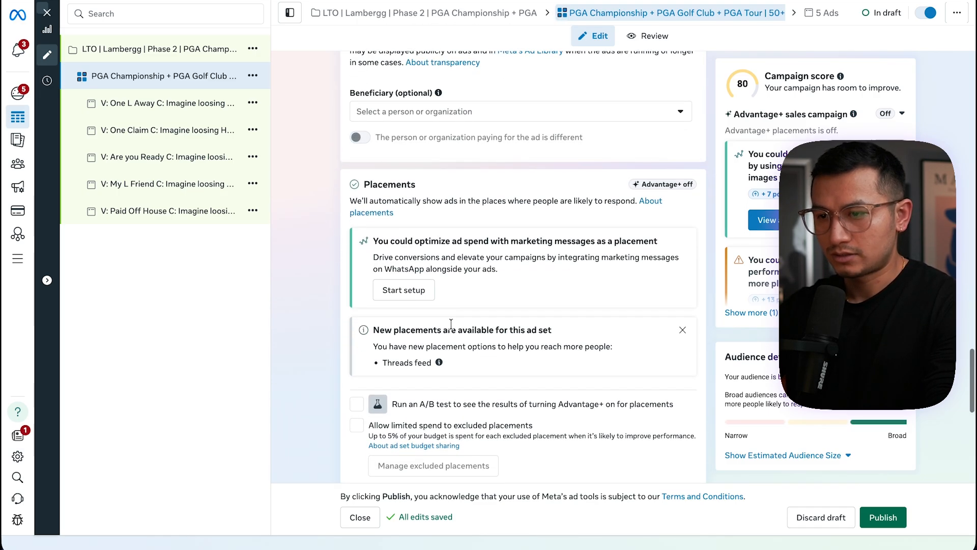
left_click(407, 162)
left_click(495, 242)
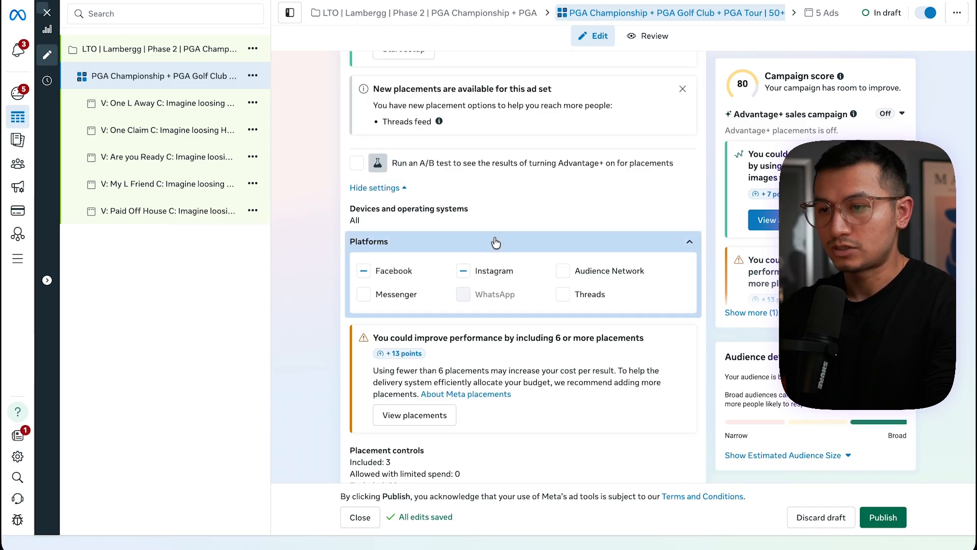
scroll(533, 243, "down", 4)
left_click(506, 305)
scroll(506, 306, "down", 3)
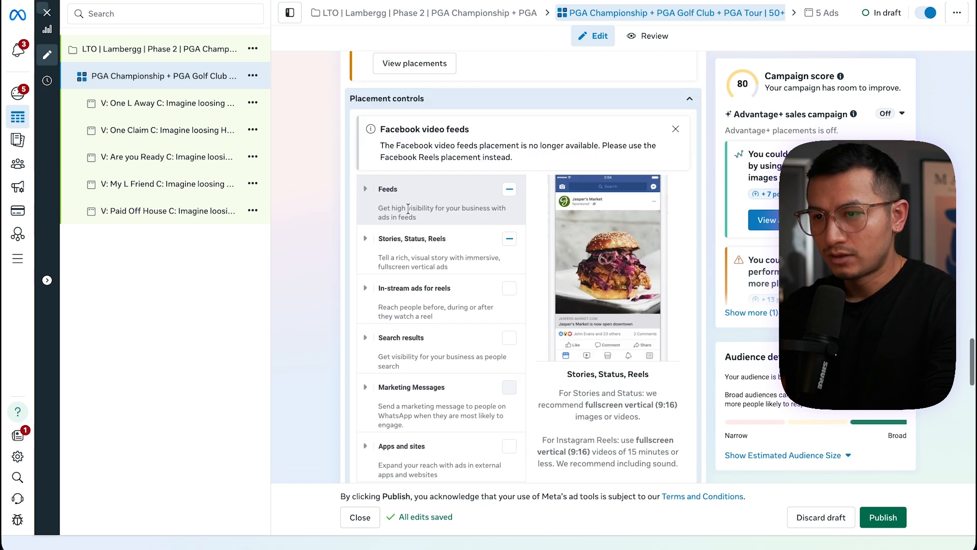
left_click(364, 192)
left_click(514, 236)
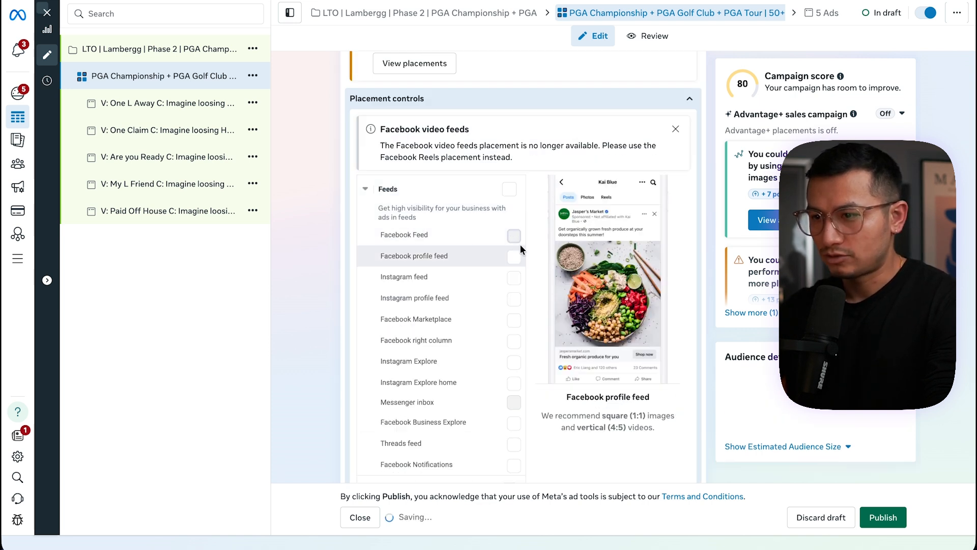
Review the Stories, Status, Reels placements and turn off limited spend to excluded placements
scroll(510, 288, "down", 5)
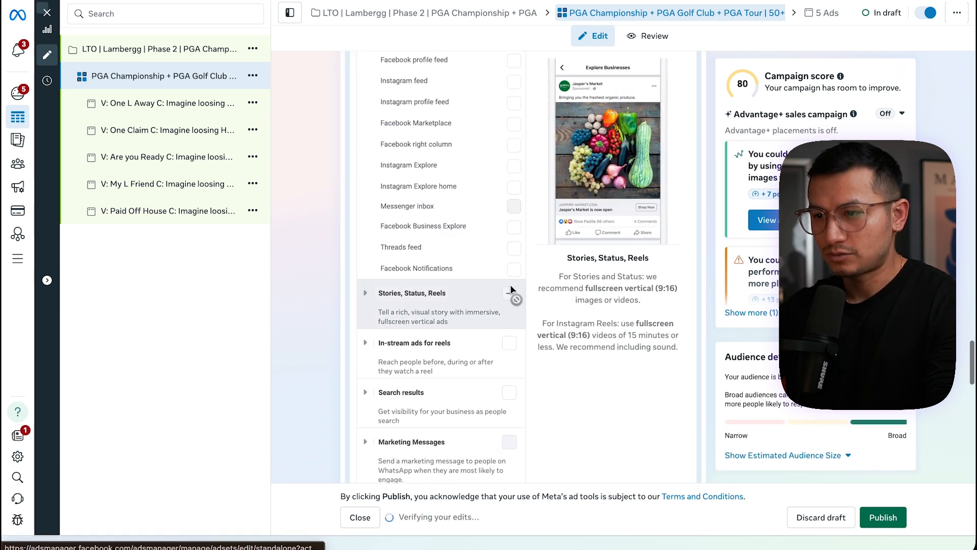
left_click(365, 229)
scroll(509, 346, "down", 1)
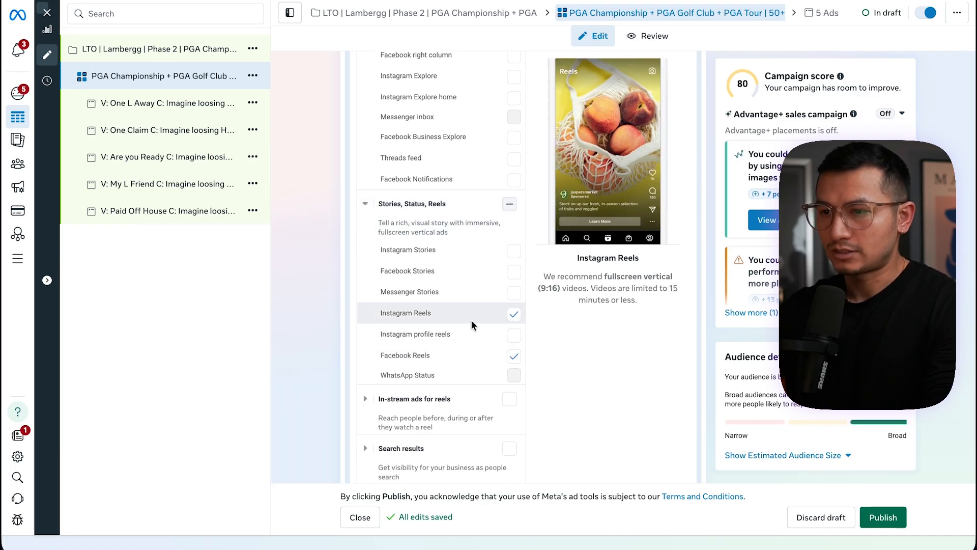
scroll(506, 374, "down", 6)
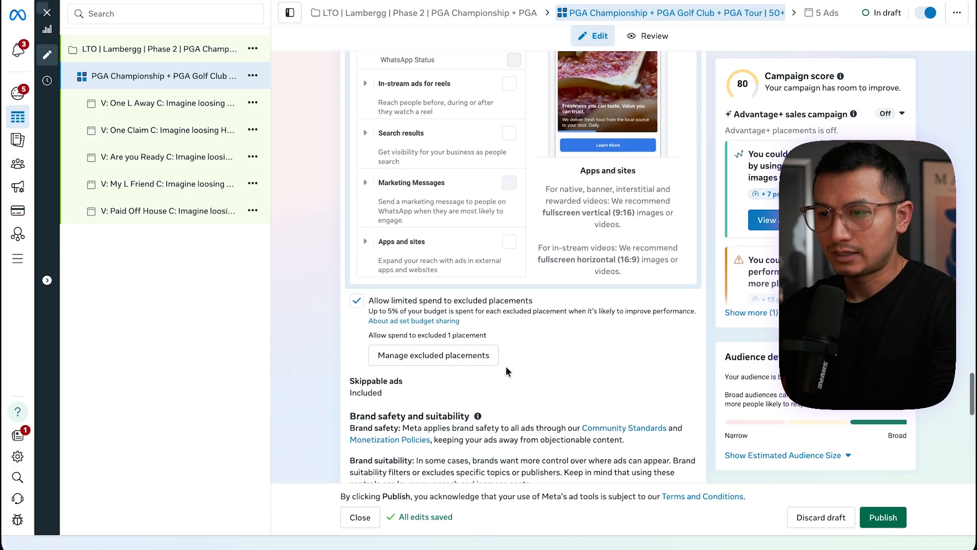
scroll(505, 372, "up", 1)
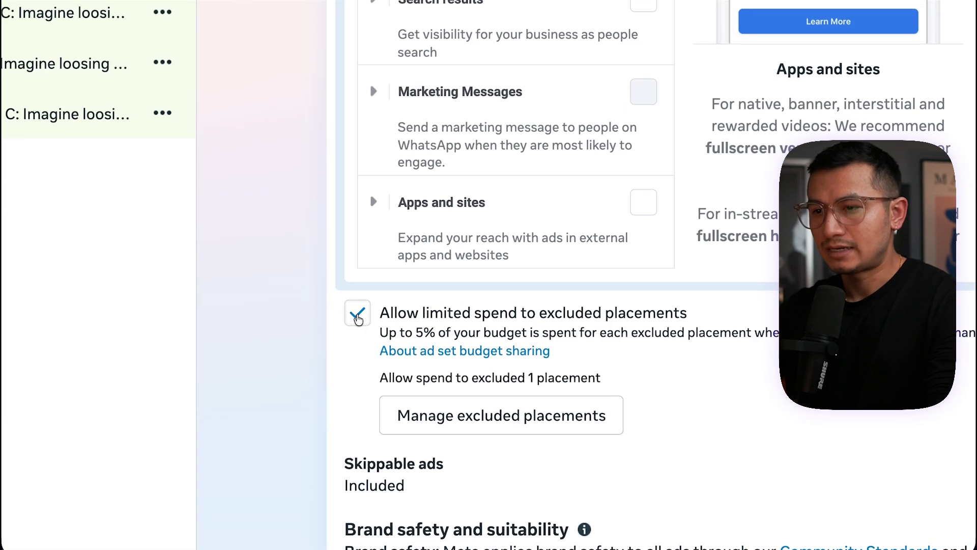
left_click(358, 318)
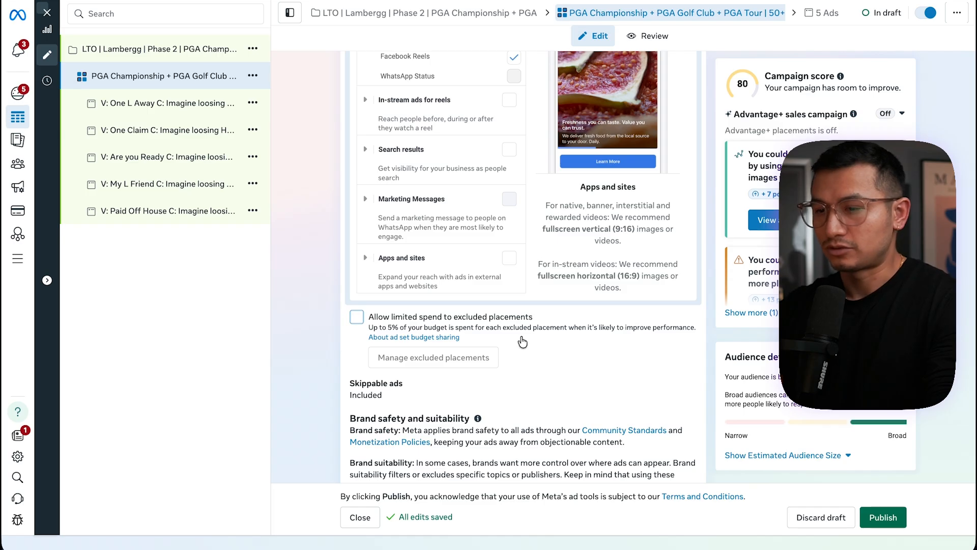
Close the ad set editor and return to the Ads Manager list
scroll(522, 342, "up", 1)
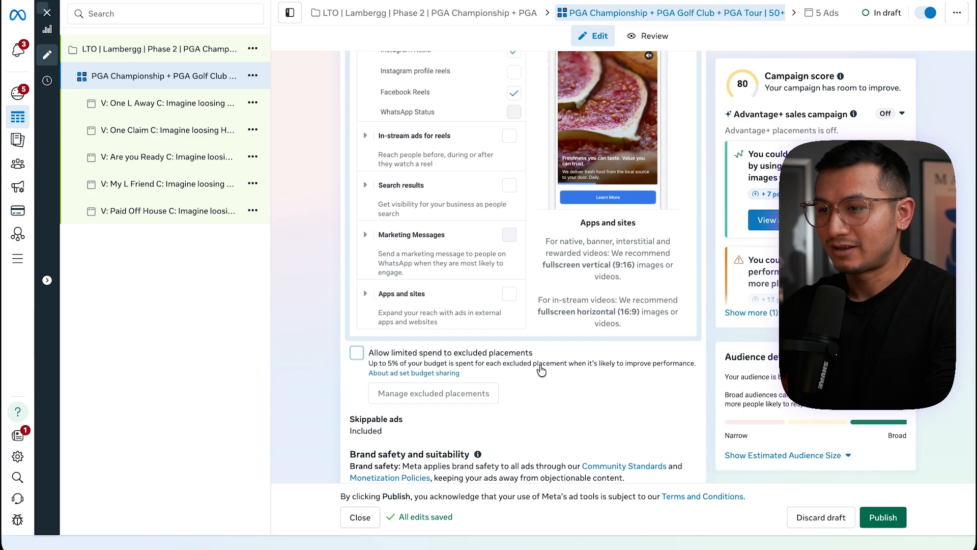
scroll(540, 373, "up", 10)
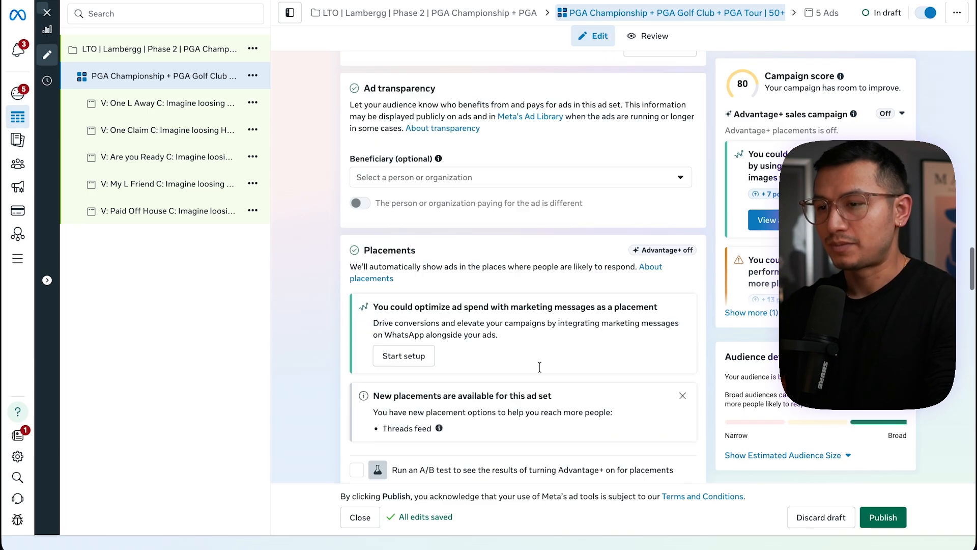
scroll(539, 365, "up", 15)
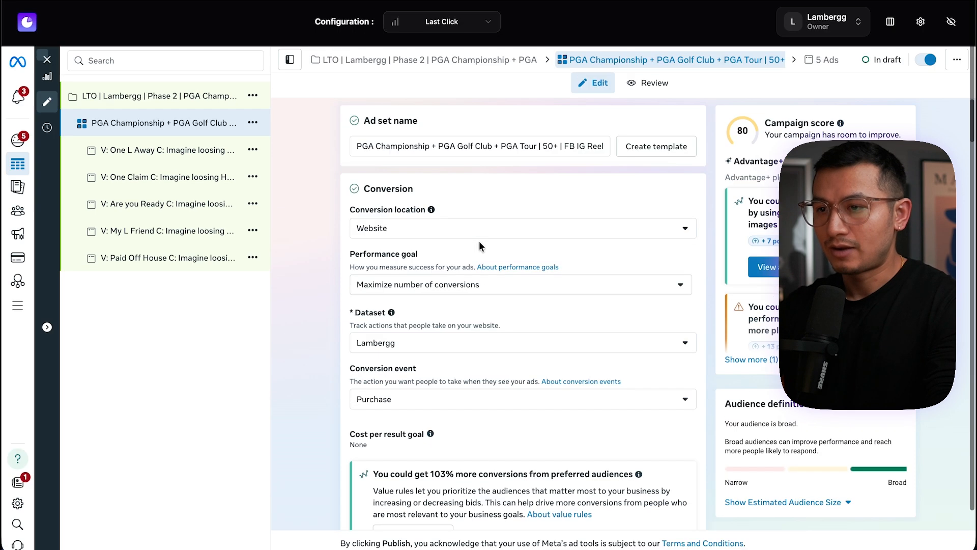
left_click(51, 72)
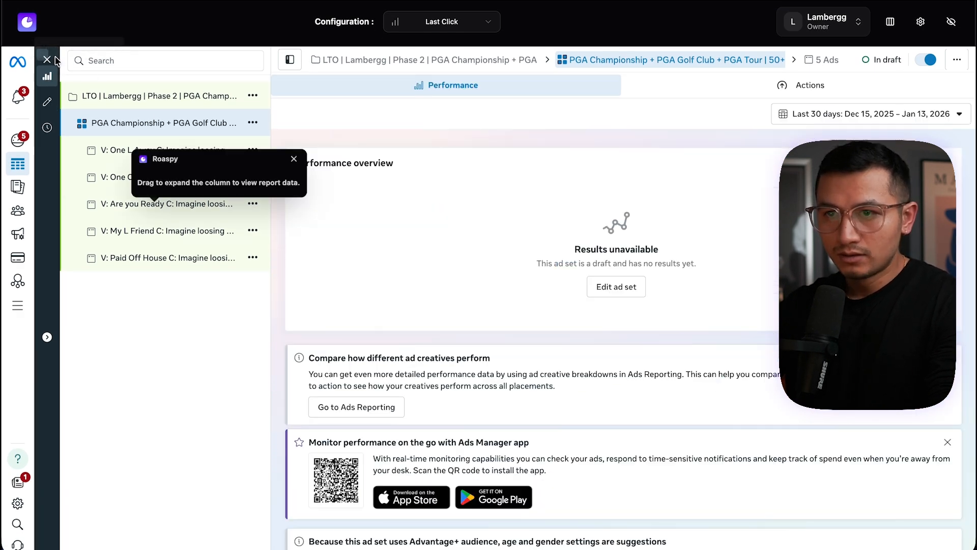
left_click(51, 59)
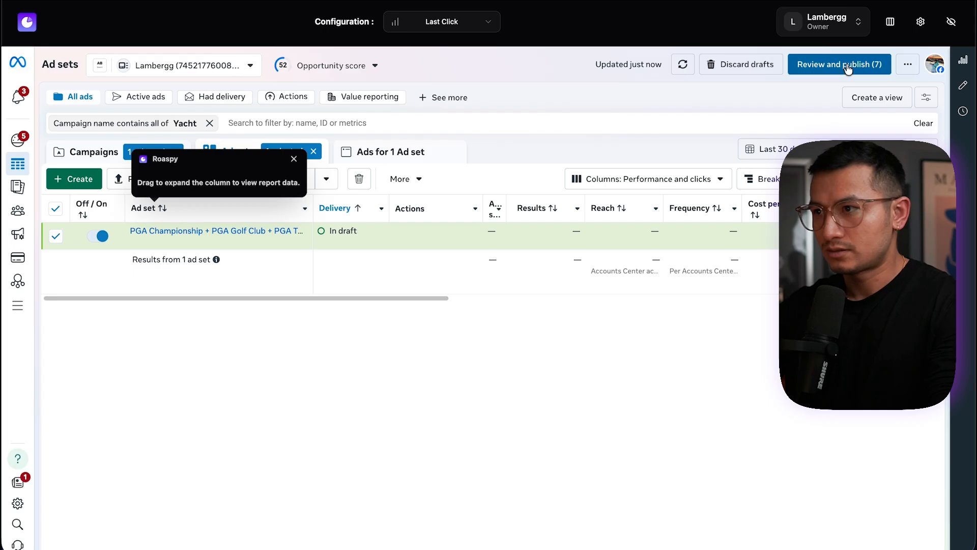
Open the draft ad set's ads, clear the Yacht filter, and compare them with the original Augusta National campaign's ads
left_click(219, 232)
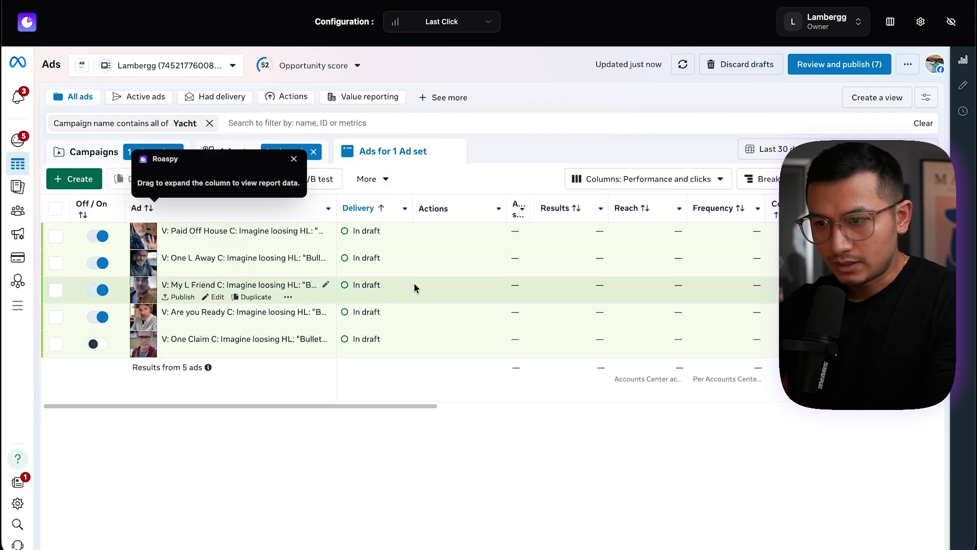
left_click(431, 293)
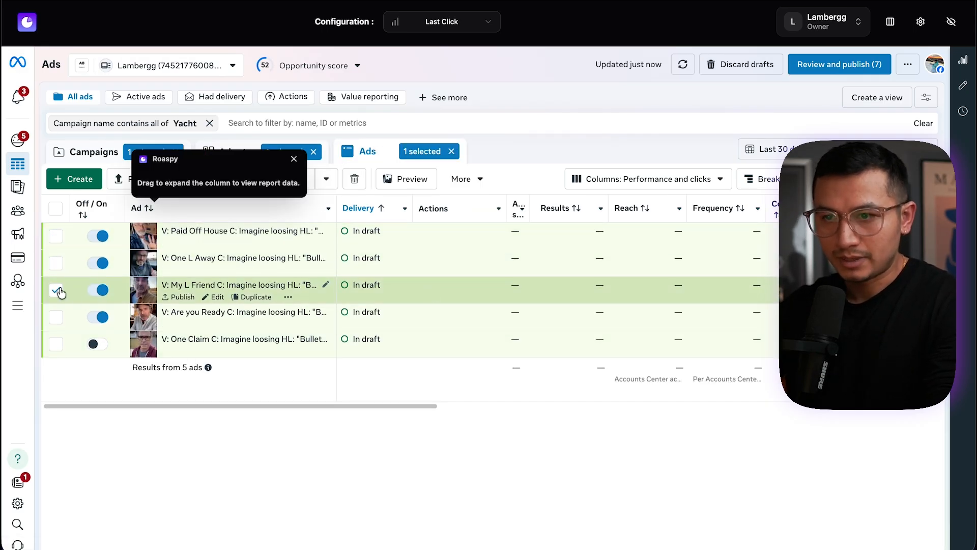
left_click(86, 151)
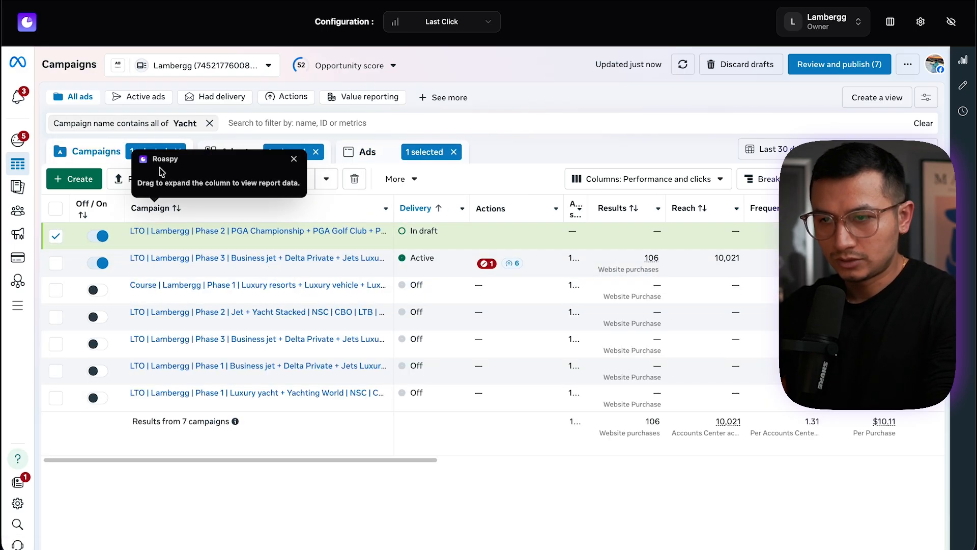
left_click(209, 123)
left_click(478, 150)
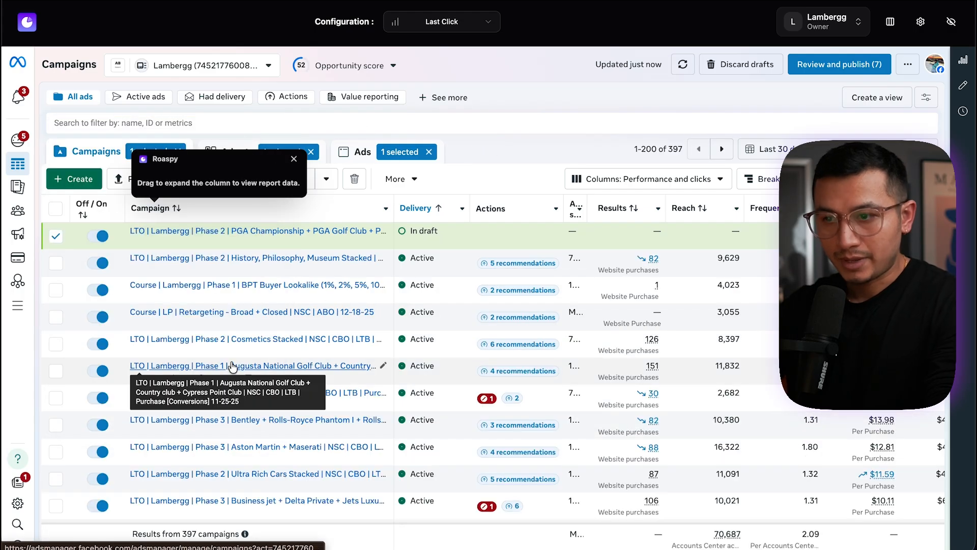
left_click(56, 370)
left_click(362, 152)
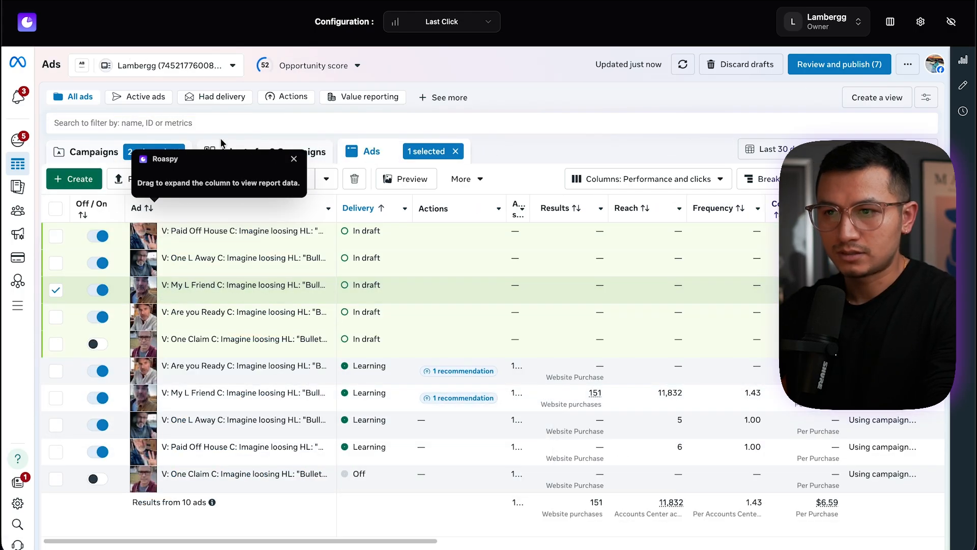
Return to the draft PGA ad set's ads and select all five ads
left_click(96, 151)
left_click(265, 149)
left_click(179, 232)
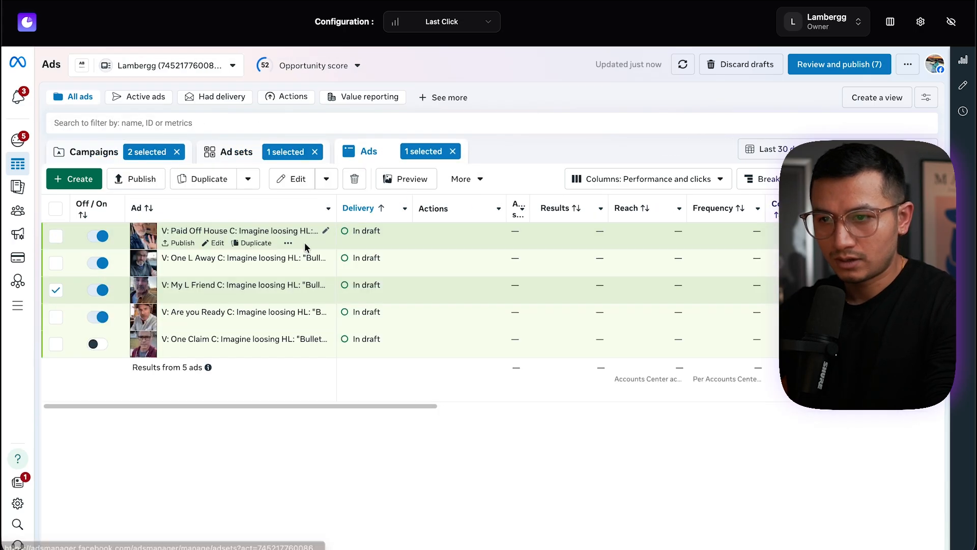
left_click(55, 208)
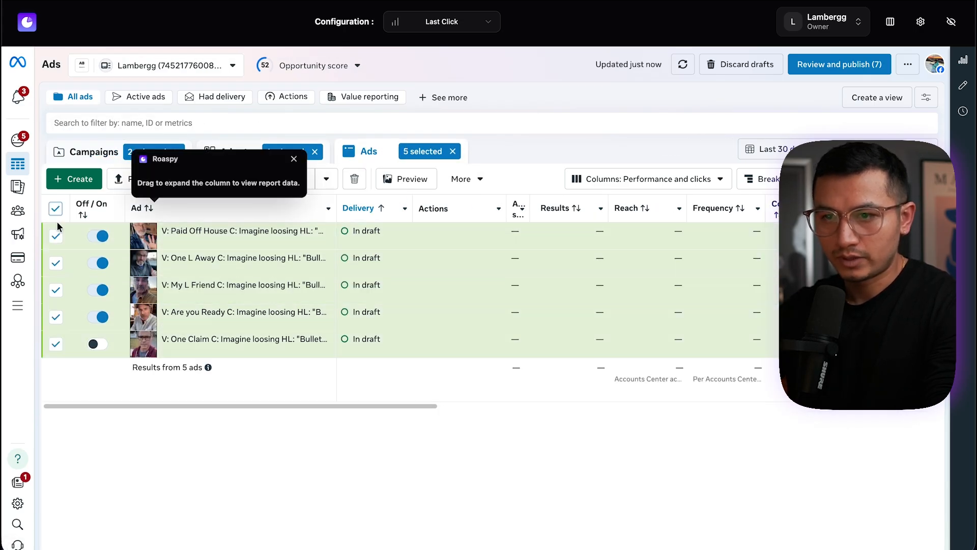
Open the draft My L Friend ad in the editor and review its personalized destination options
left_click(57, 288)
left_click(354, 178)
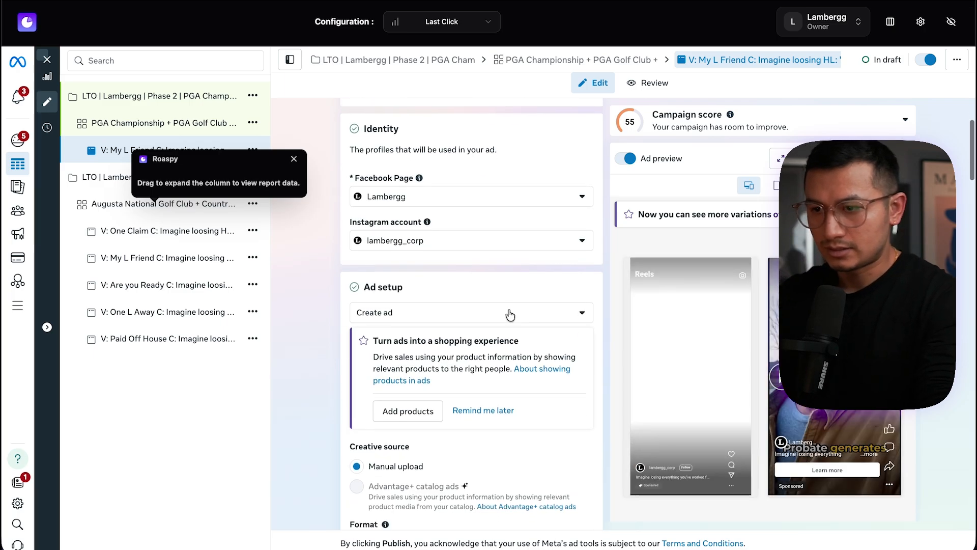
scroll(508, 311, "down", 3)
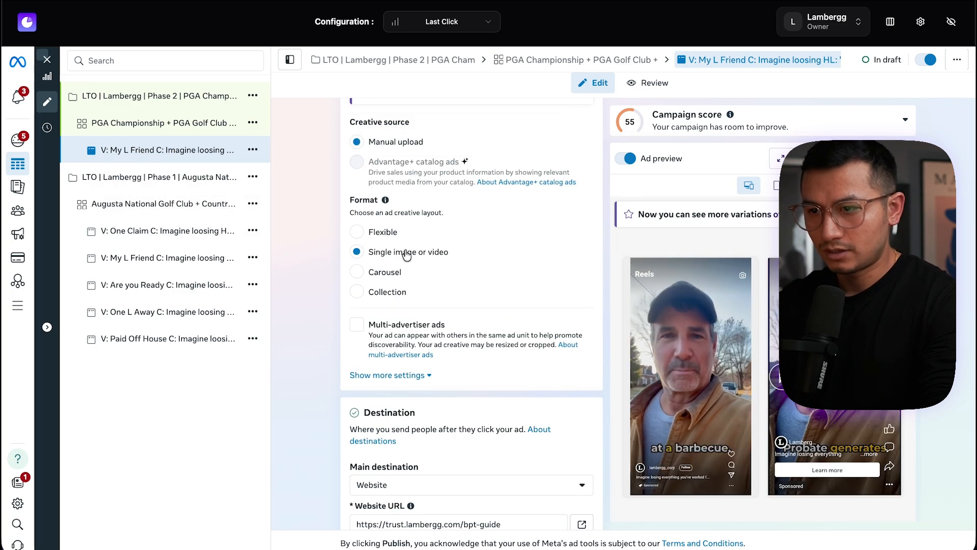
scroll(478, 314, "down", 3)
scroll(478, 316, "down", 3)
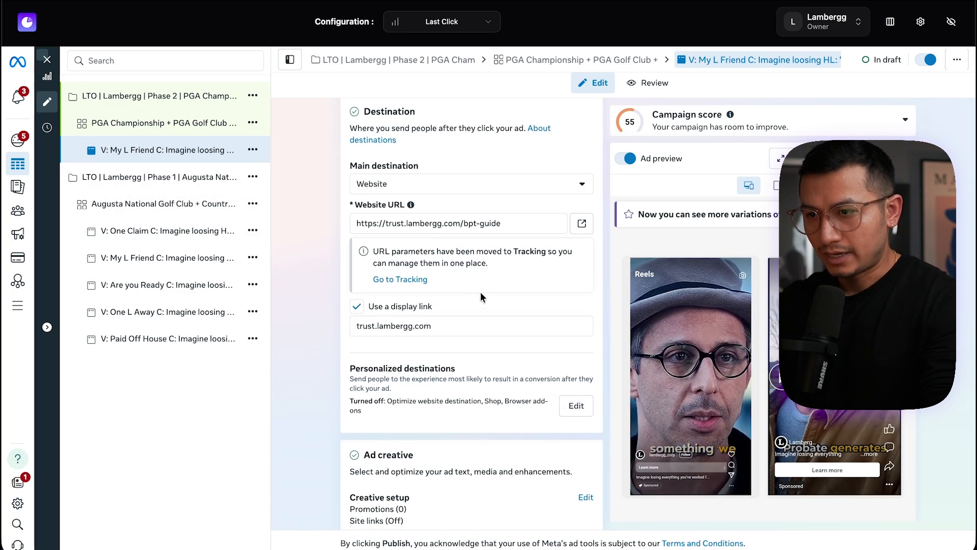
scroll(488, 326, "down", 3)
left_click(577, 295)
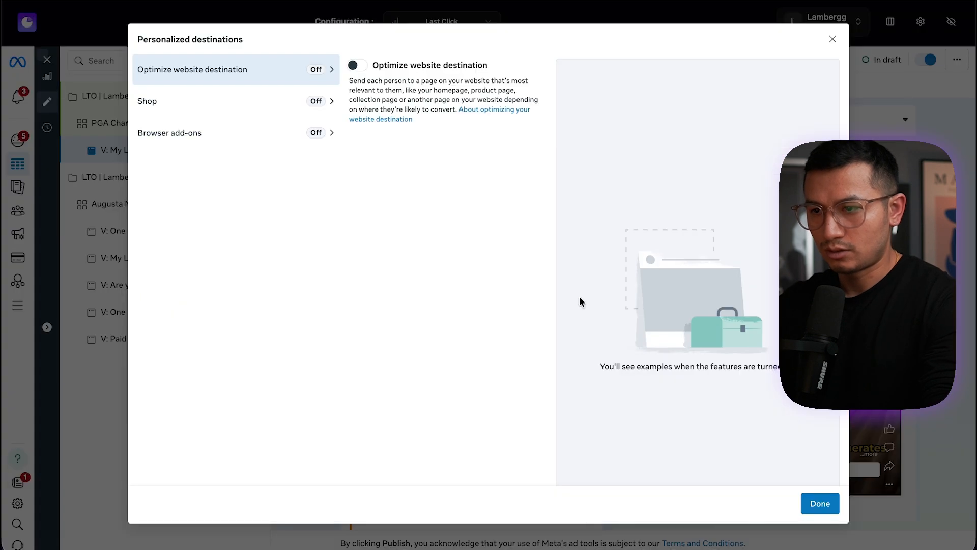
left_click(261, 104)
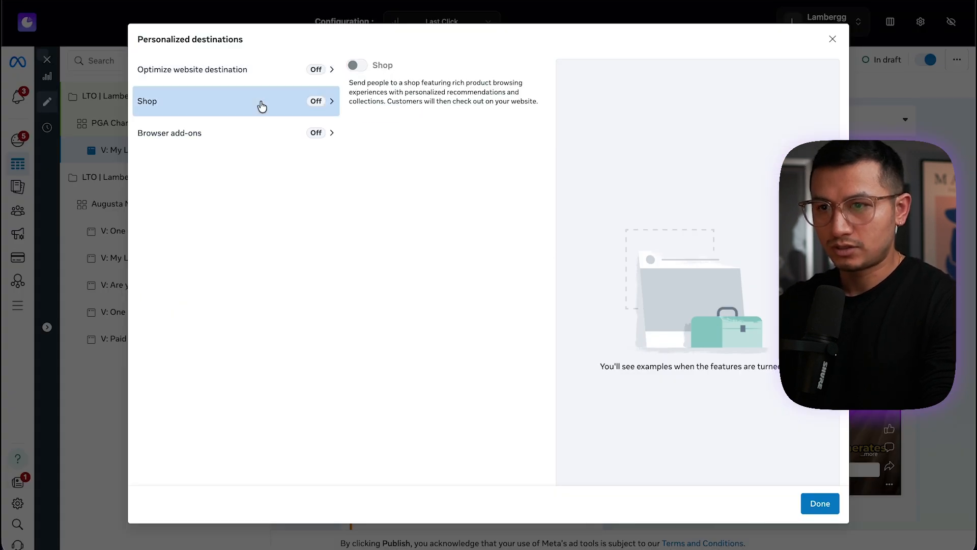
left_click(280, 133)
left_click(809, 504)
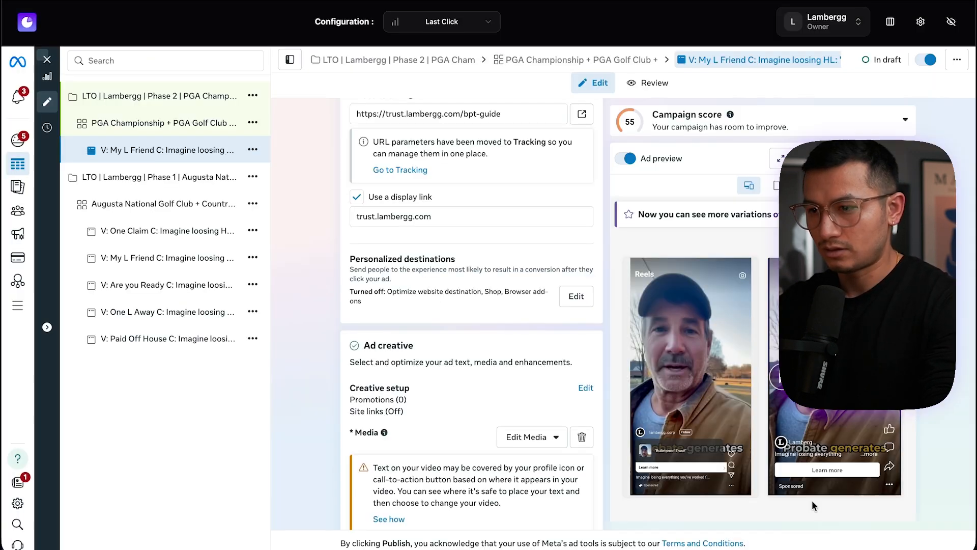
Inspect the ad's creative setup and tracking URL parameters, then close the editor
scroll(464, 401, "down", 2)
left_click(585, 276)
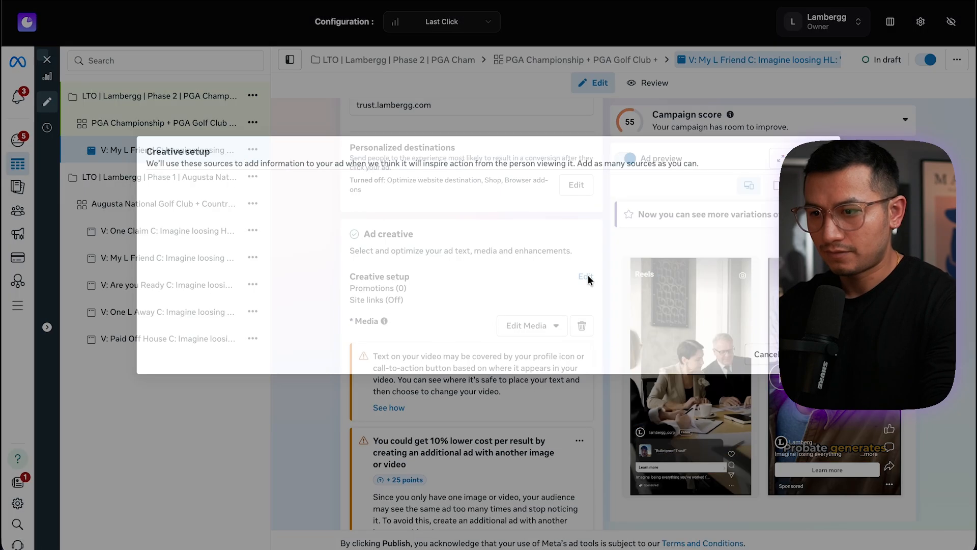
scroll(400, 321, "down", 8)
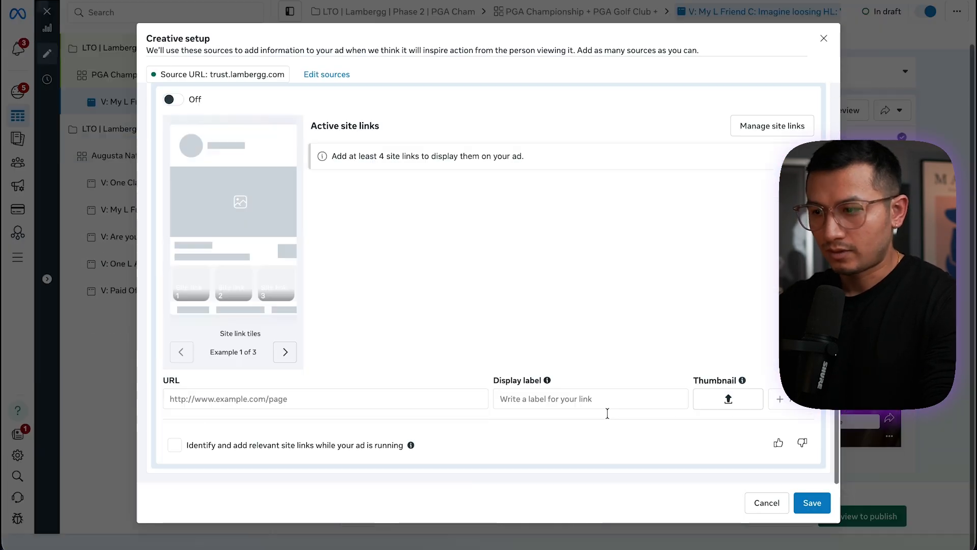
left_click(767, 504)
scroll(479, 322, "down", 10)
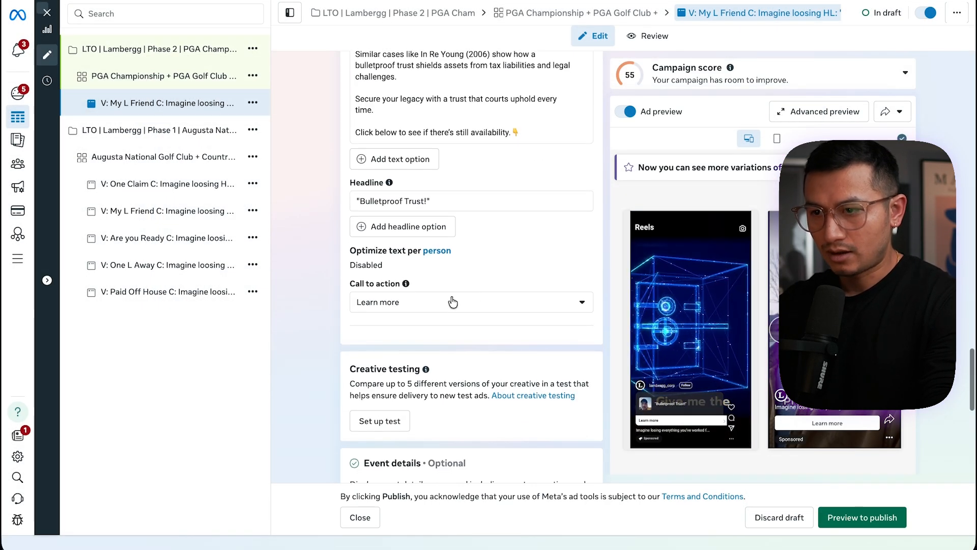
scroll(478, 288, "down", 2)
scroll(479, 288, "down", 7)
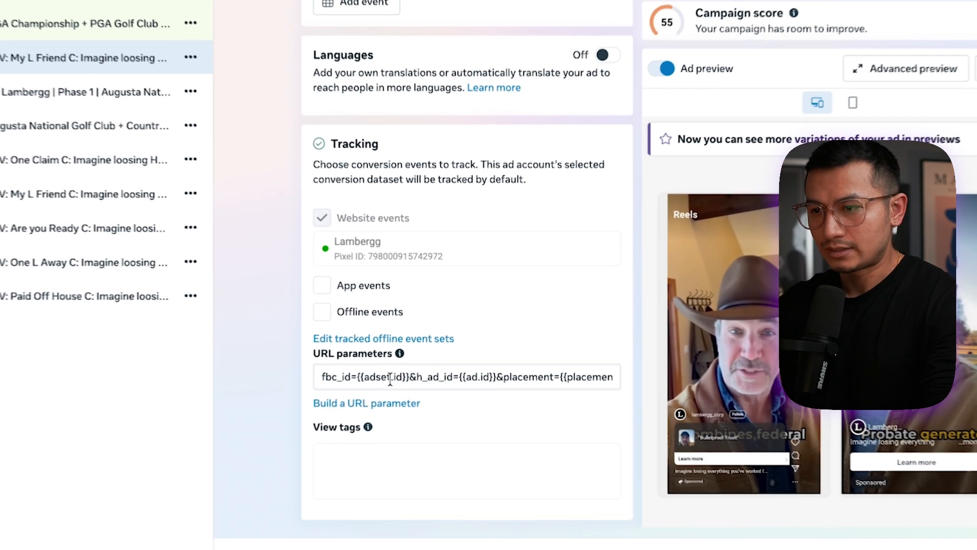
left_click_drag(410, 356, 555, 358)
double_click(572, 359)
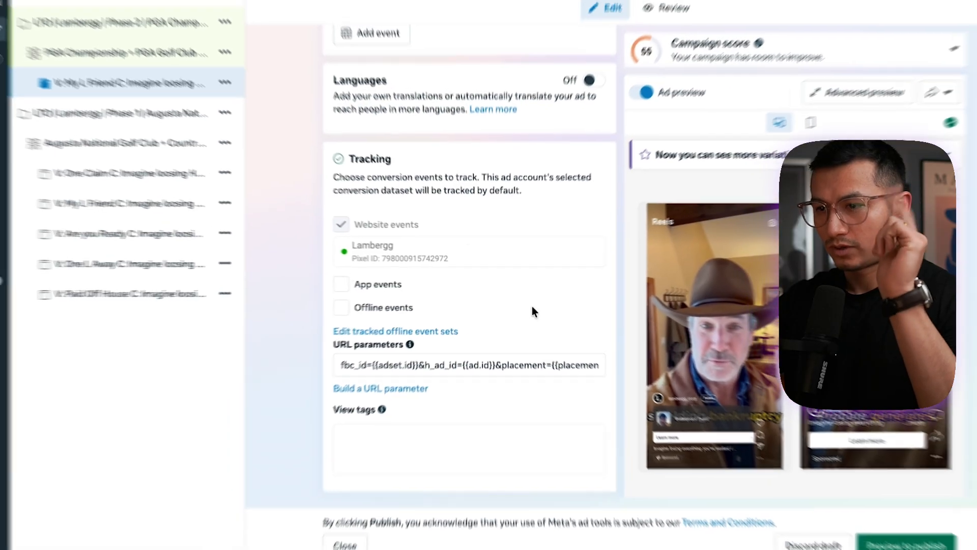
left_click(49, 14)
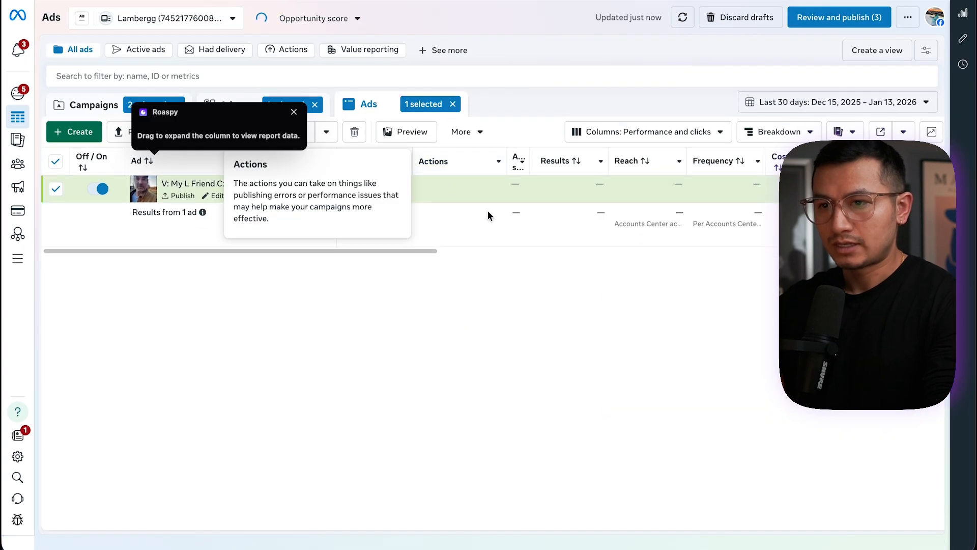
Duplicate the My L Friend ad with its original setup into the same campaign as three copies
left_click(247, 197)
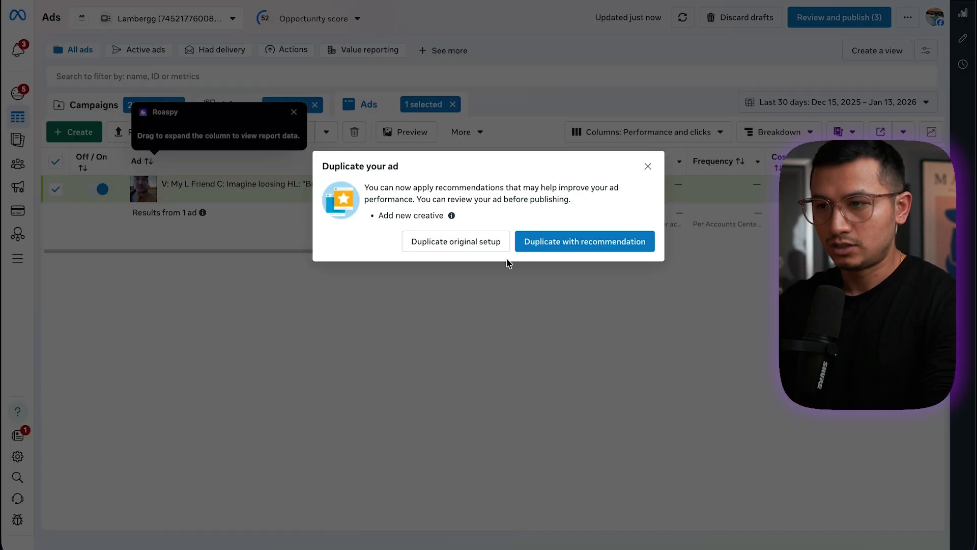
left_click(473, 248)
left_click_drag(342, 284, 309, 289)
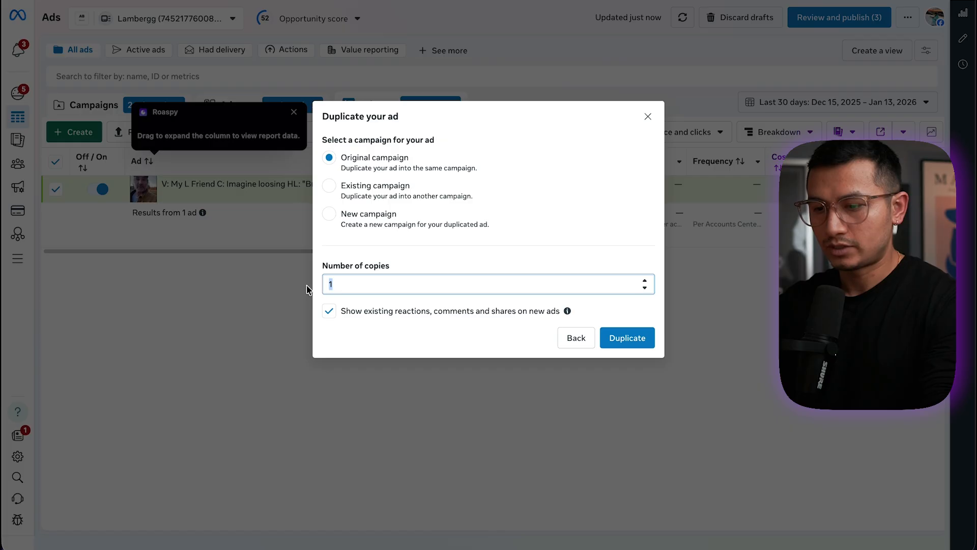
left_click(636, 340)
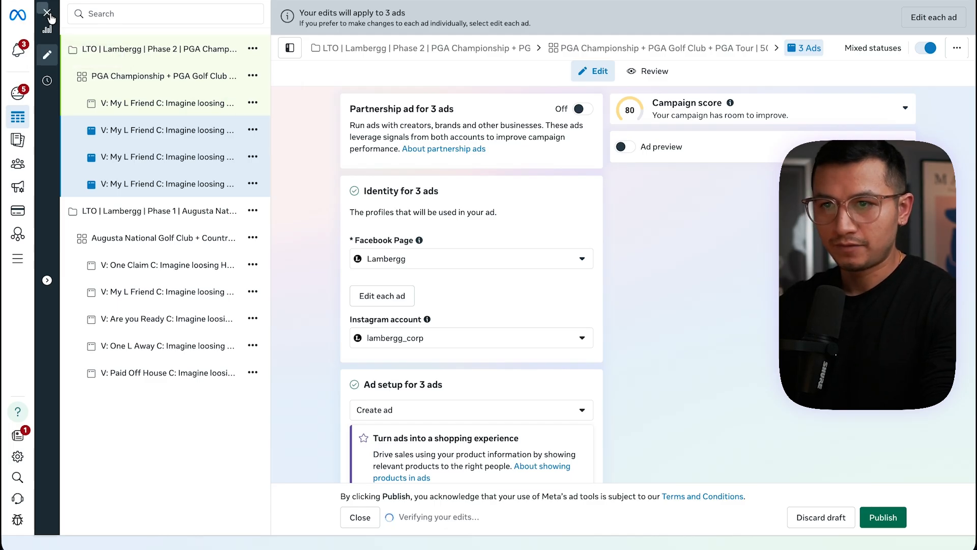
left_click(47, 13)
Review the names of the duplicated ads and return to the ads list
left_click_drag(648, 165, 616, 165)
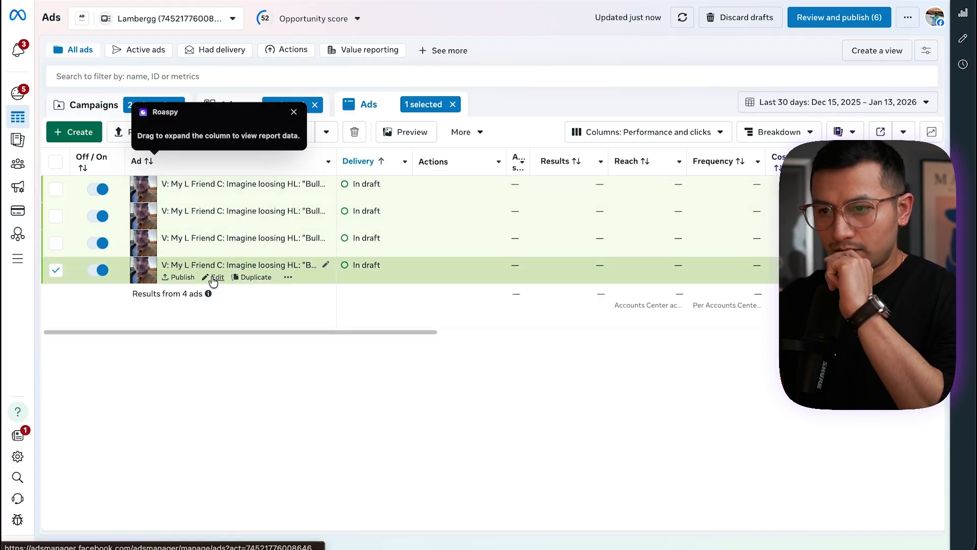
left_click(214, 276)
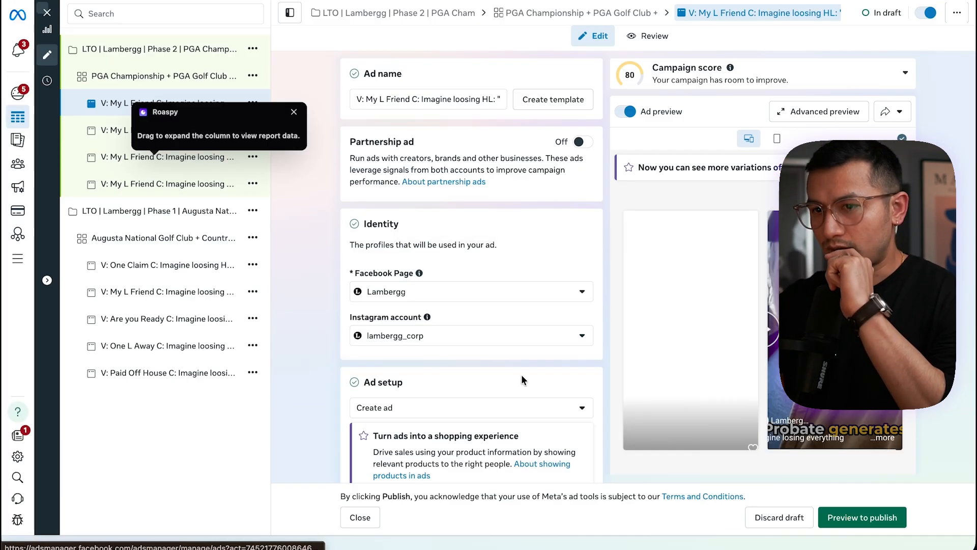
scroll(657, 274, "down", 1)
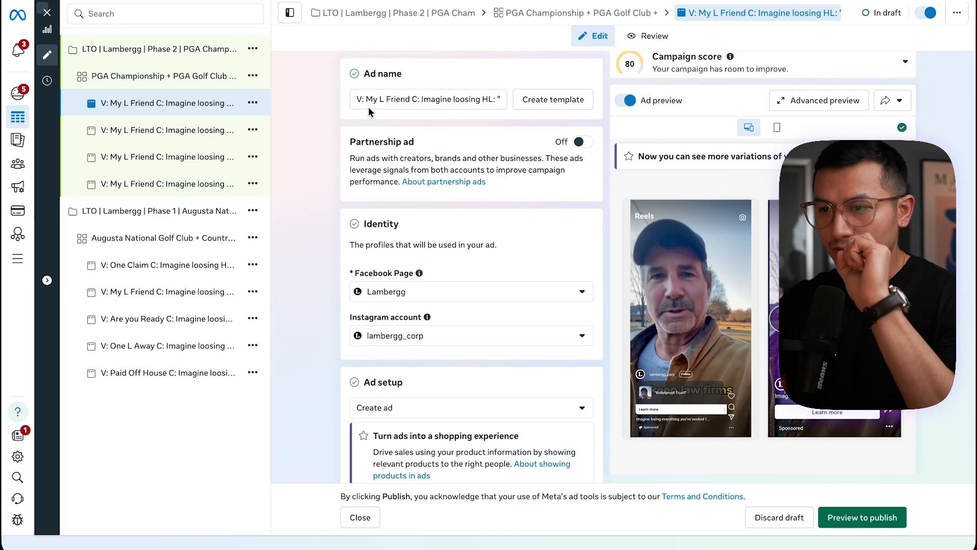
scroll(407, 285, "down", 2)
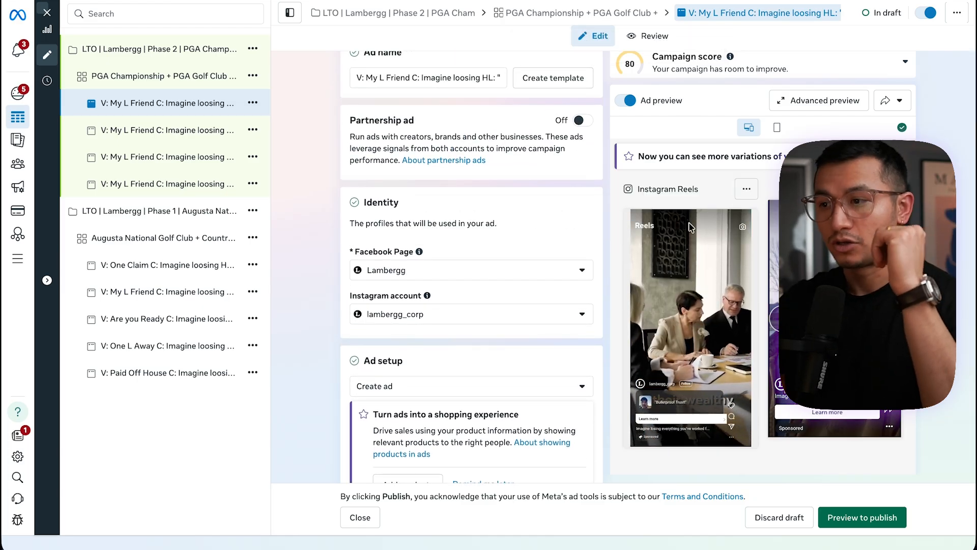
left_click(46, 13)
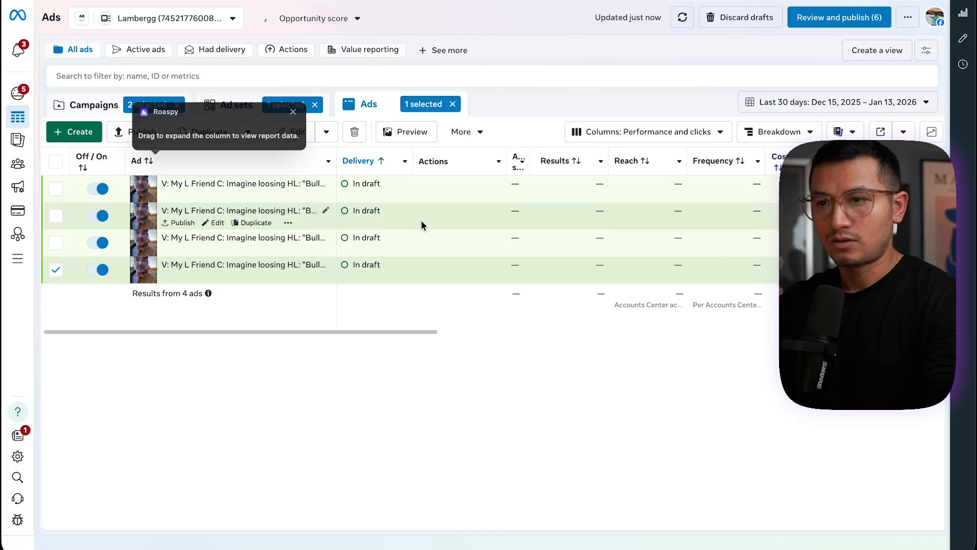
Switch to the campaigns list and expand the Roaspy report column to show profit data
left_click(294, 113)
left_click(216, 108)
left_click(115, 106)
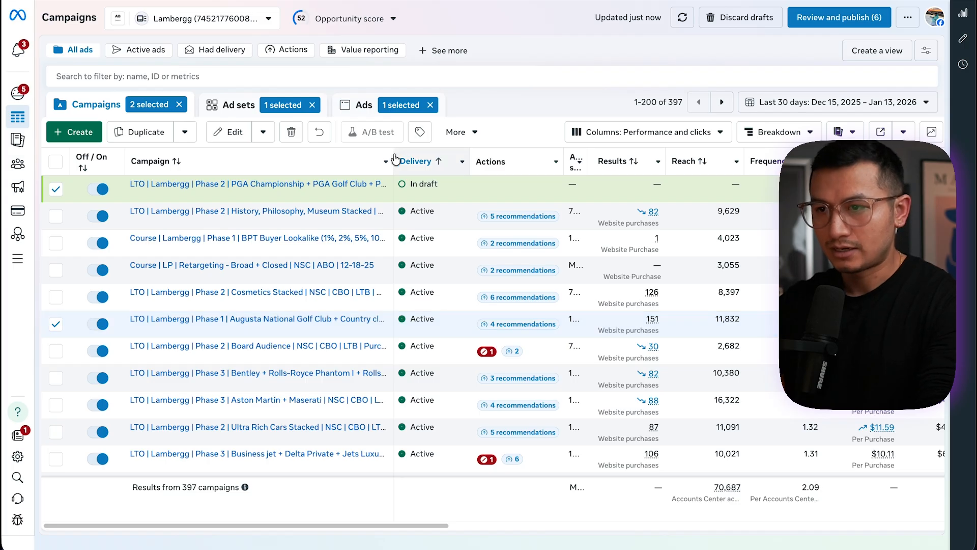
left_click_drag(391, 154, 526, 157)
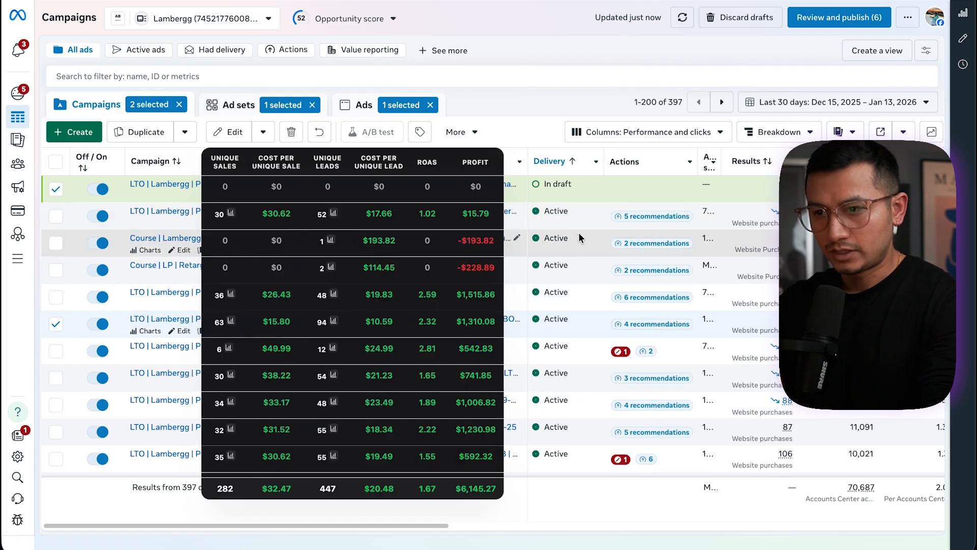
right_click(172, 0)
left_click(212, 49)
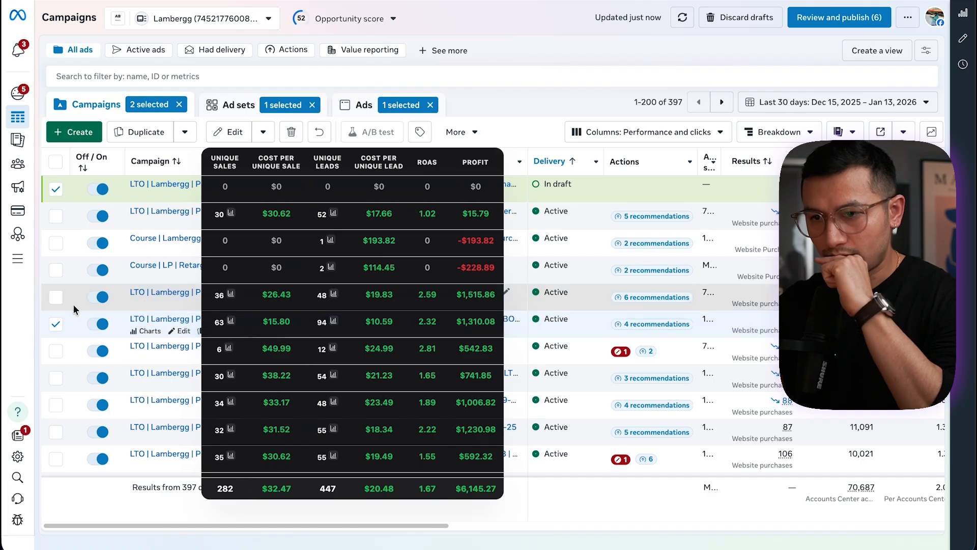
Select the Cosmetics Stacked, Board Audience and Ultra Rich Cars Stacked campaigns
left_click(69, 290)
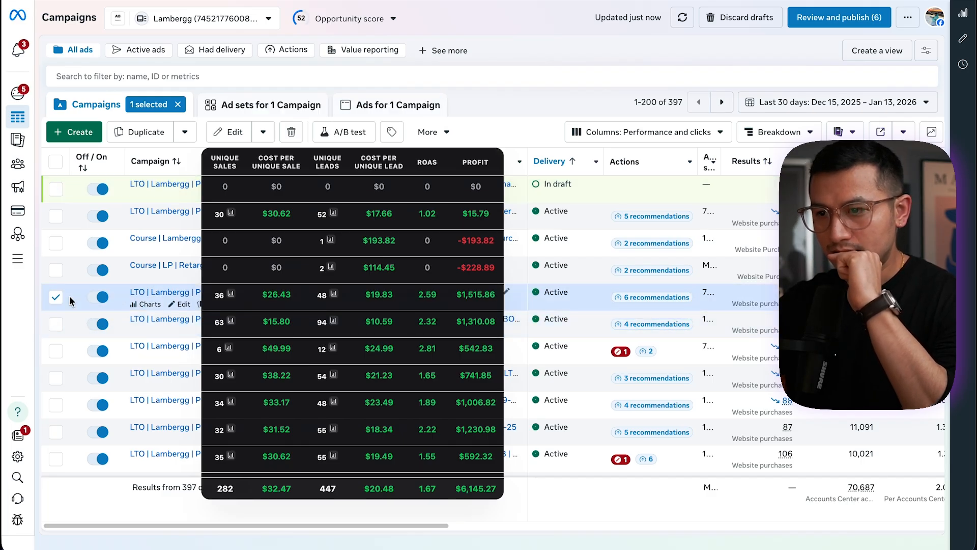
left_click(51, 351)
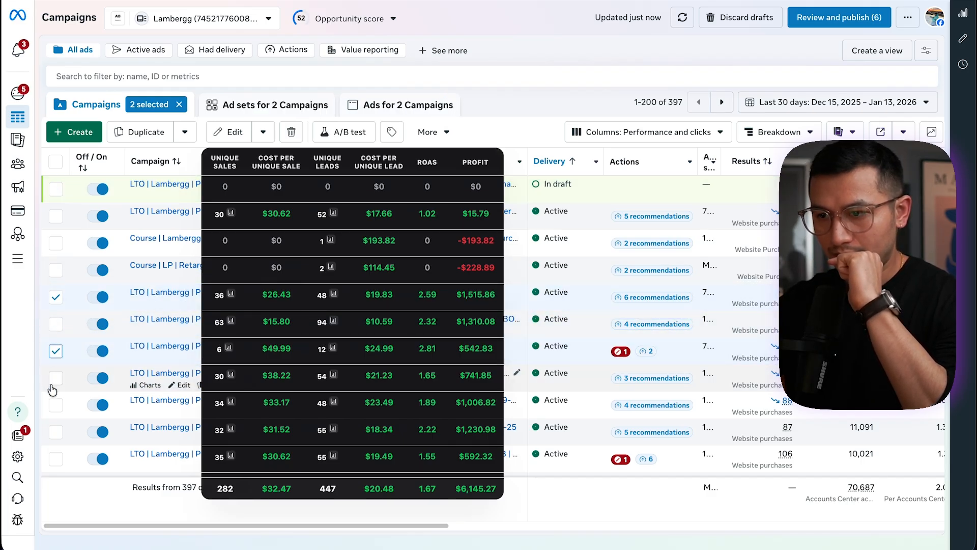
left_click(56, 433)
scroll(55, 432, "down", 3)
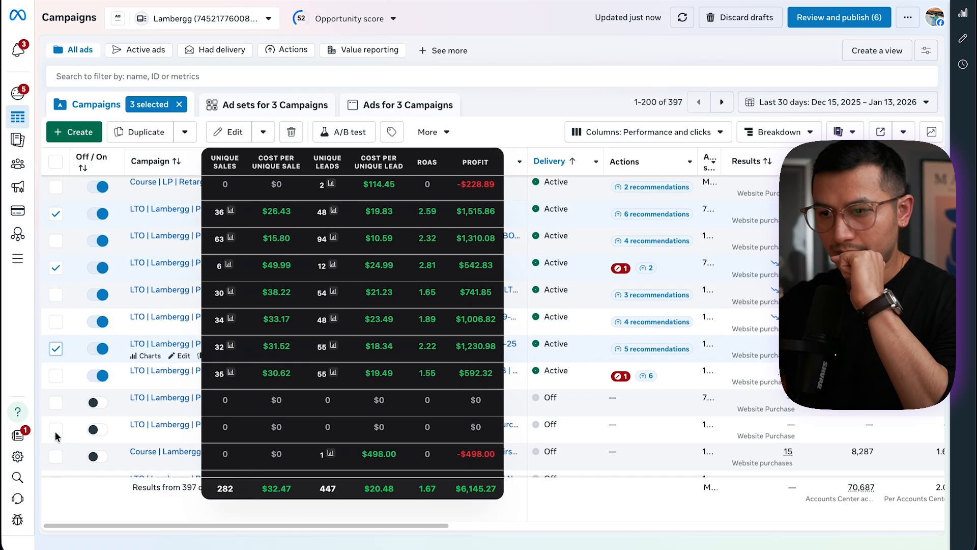
View the ads of the three selected campaigns sorted by results with the Roaspy columns expanded
left_click(277, 108)
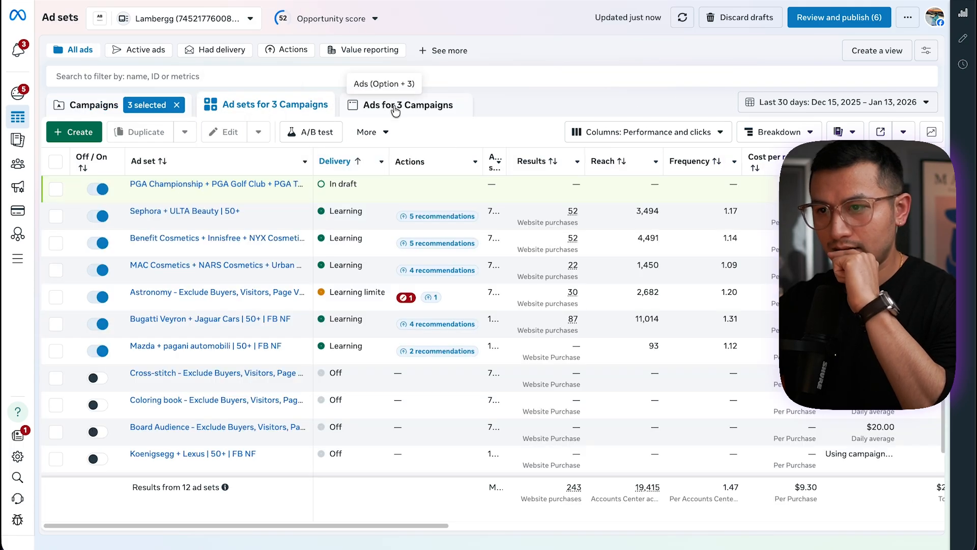
left_click(395, 110)
left_click(555, 162)
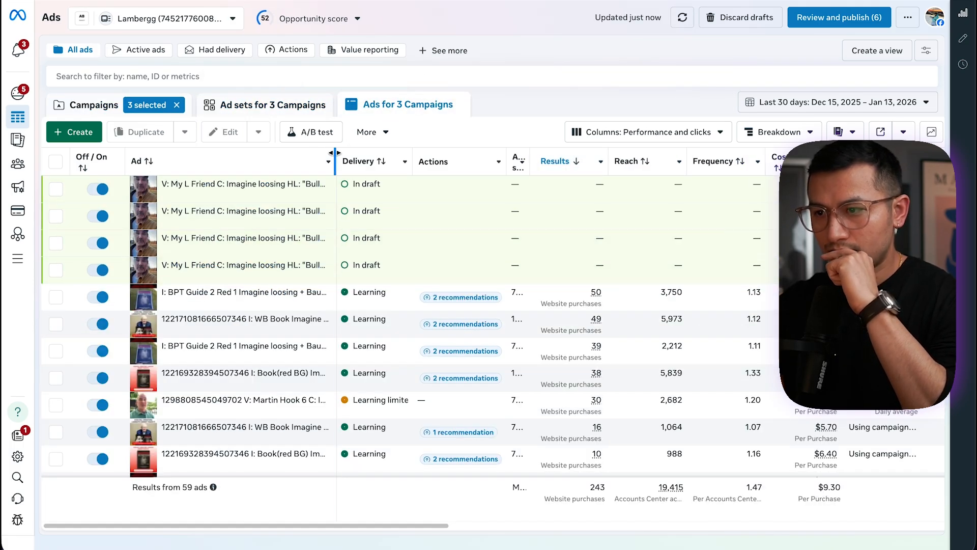
left_click_drag(554, 170, 554, 169)
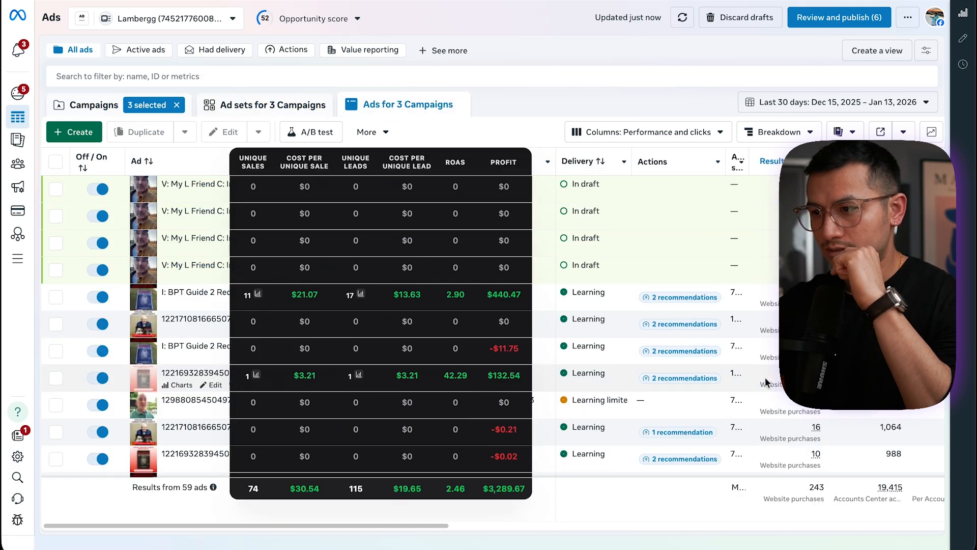
scroll(765, 383, "right", 1)
Open the top-selling BPT Guide 2 Red 1 ad to inspect its setup
left_click(71, 300)
left_click(211, 304)
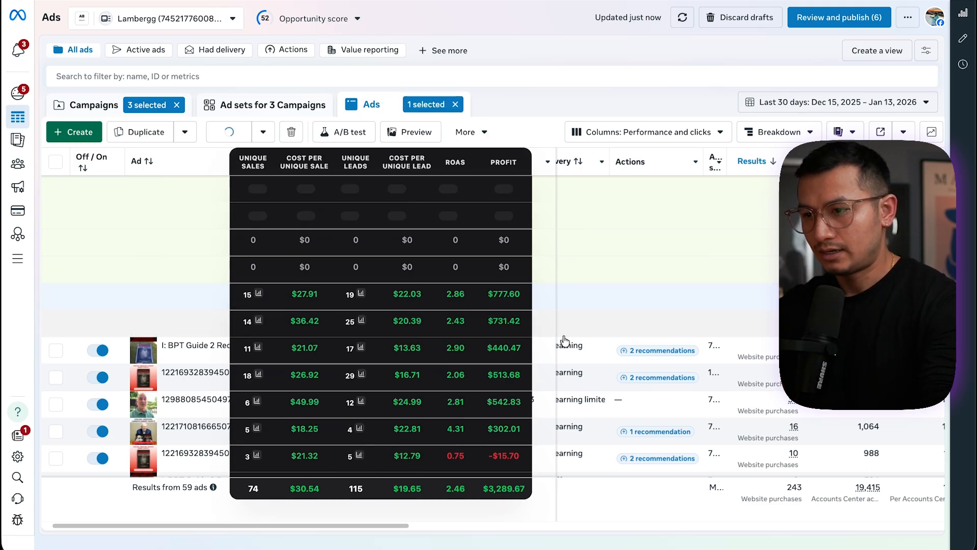
scroll(481, 278, "down", 15)
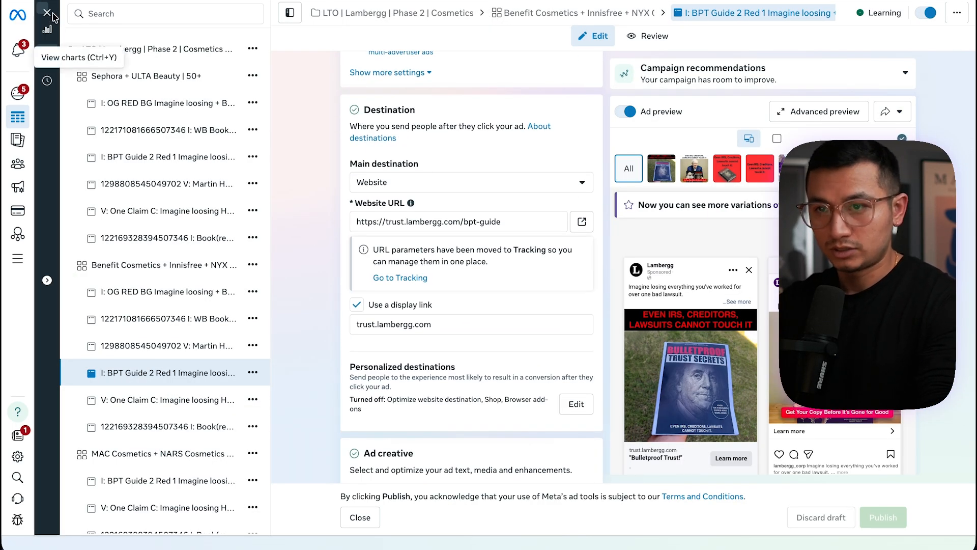
left_click(47, 12)
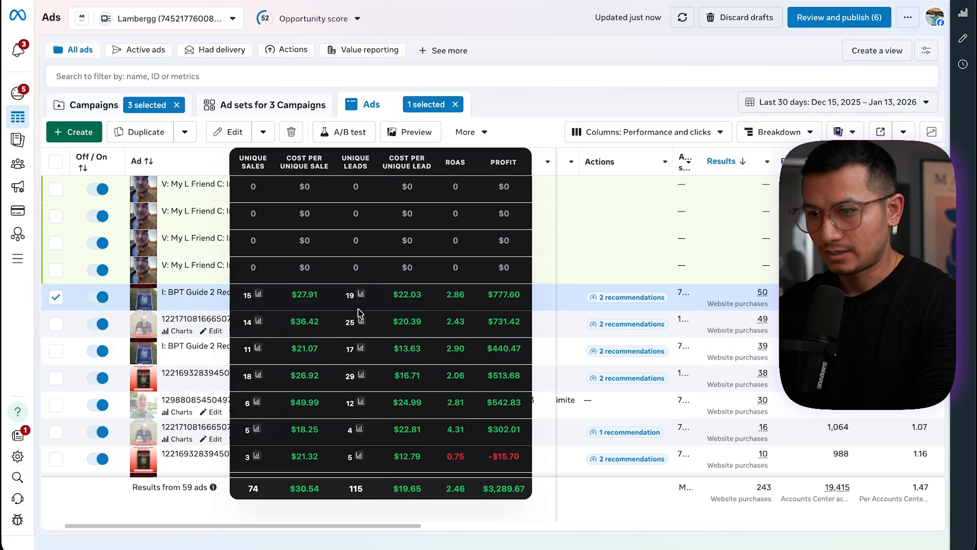
Inspect the WB Book image ad and the Martin Hook video ad in the editor
left_click(182, 320)
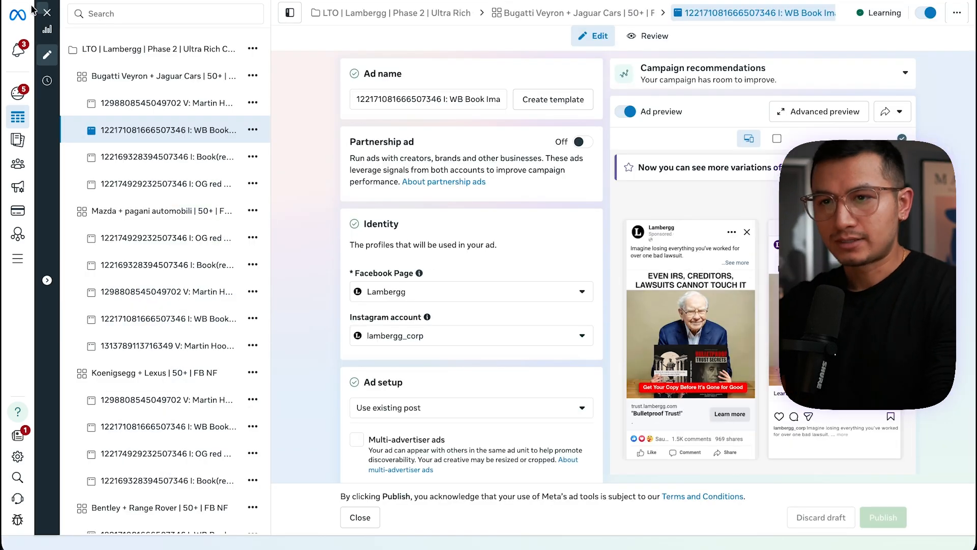
left_click(48, 12)
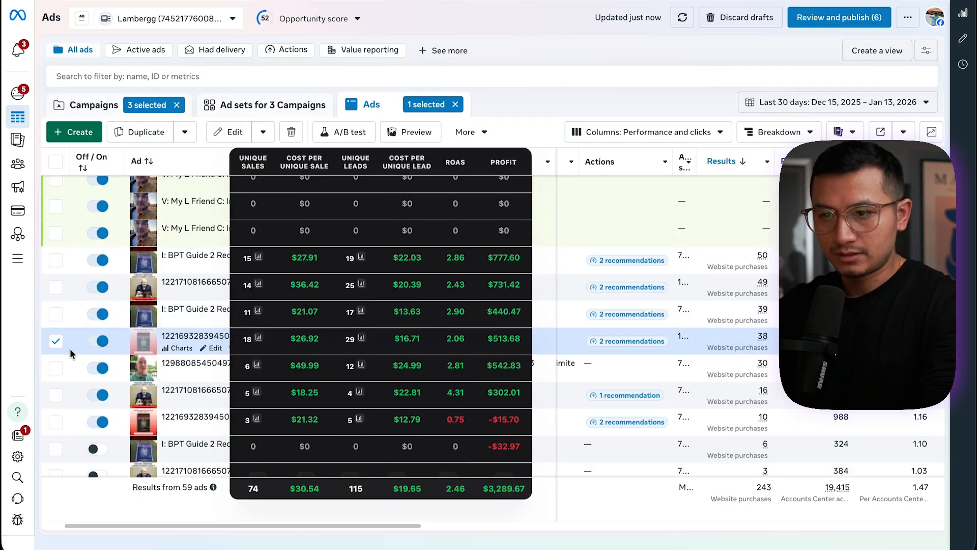
left_click(56, 366)
left_click(235, 132)
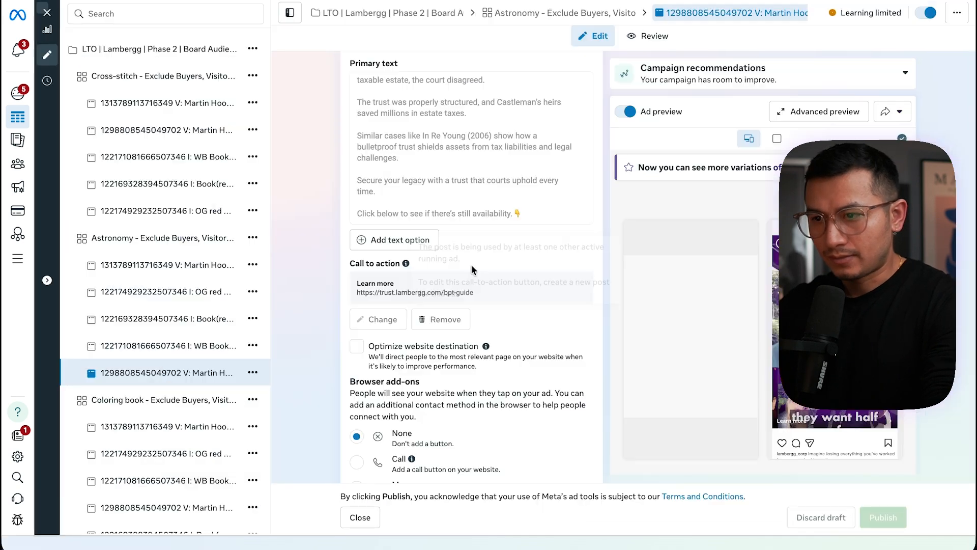
Review the Martin Hook ad's primary text and call to action
scroll(533, 330, "down", 3)
scroll(533, 363, "up", 5)
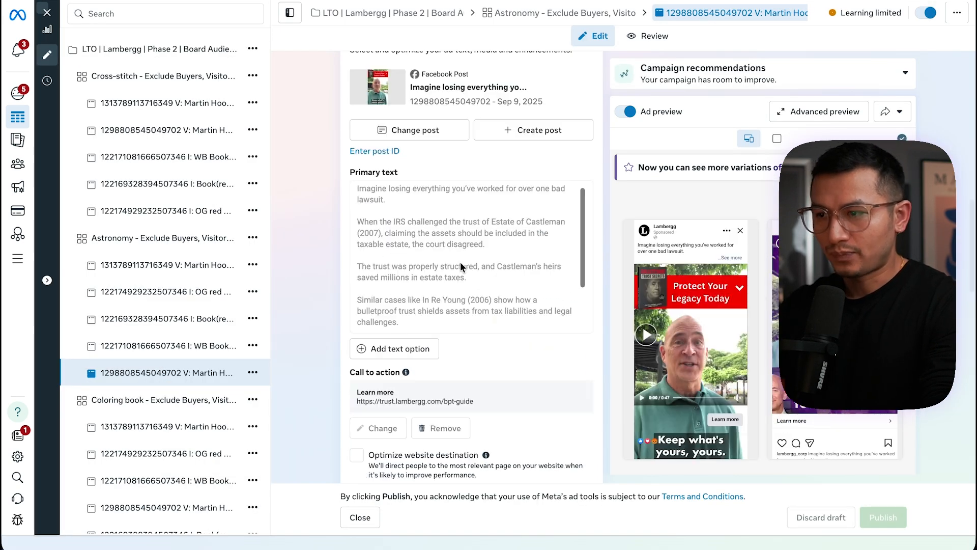
scroll(461, 266, "down", 5)
scroll(460, 265, "up", 3)
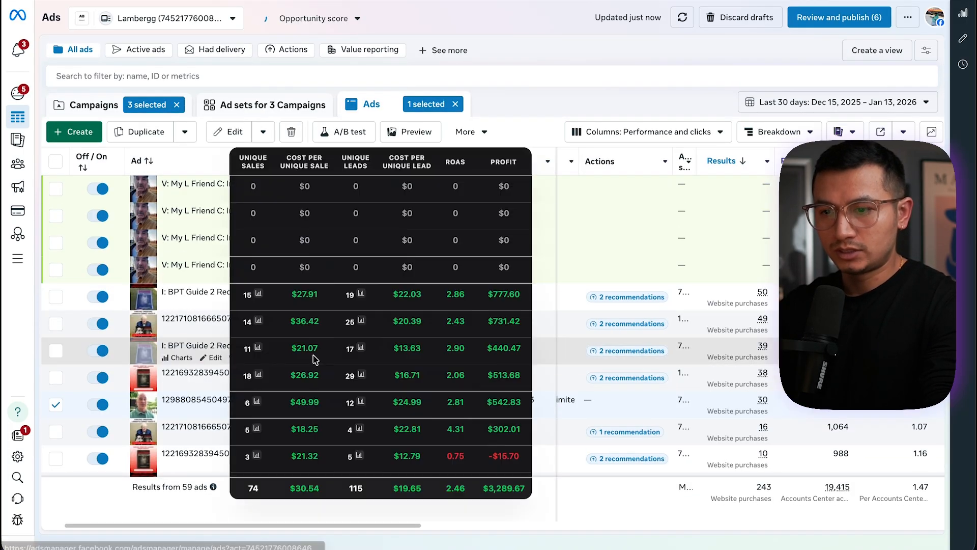
Open the PGA Championship ad set's second ad and set its headline to Protect Your Assets!
scroll(501, 147, "down", 5)
left_click(220, 108)
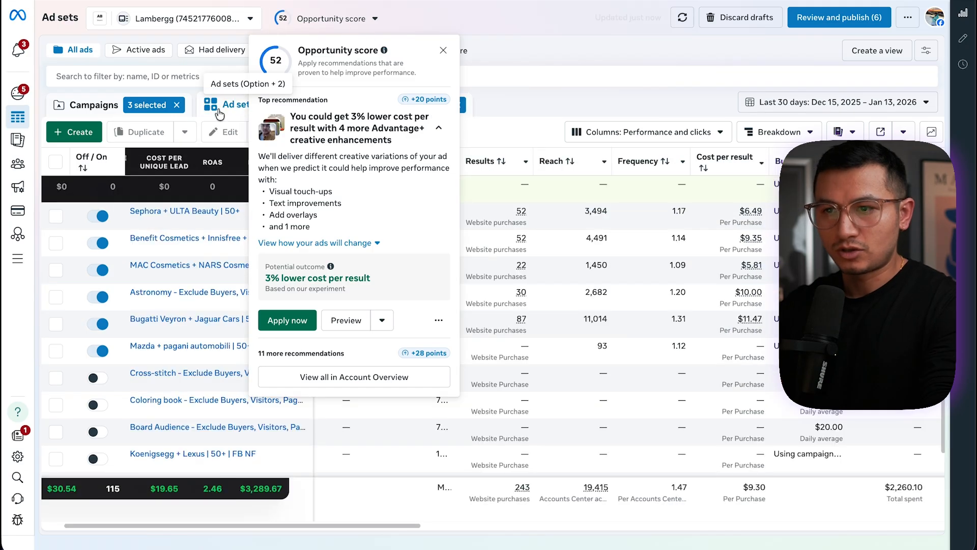
left_click(107, 108)
left_click(178, 186)
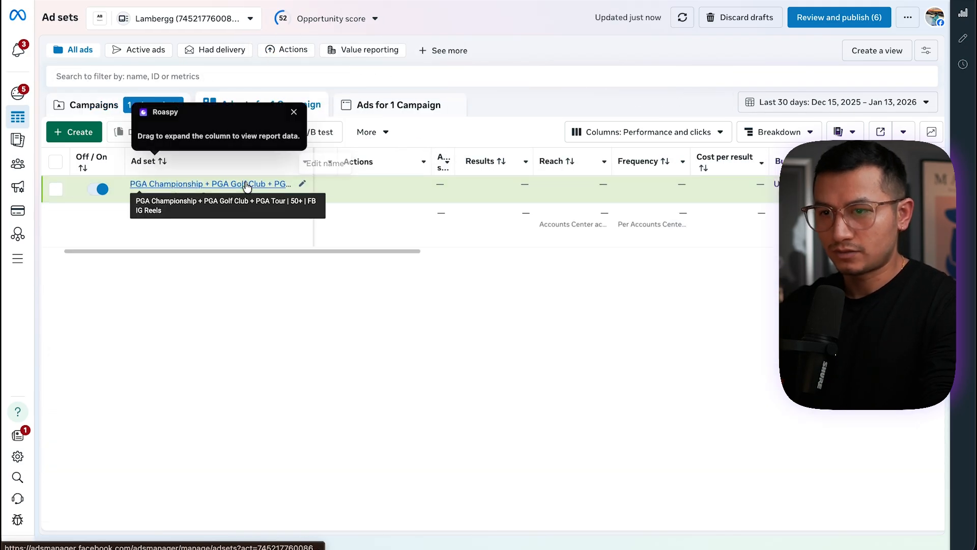
left_click(179, 185)
left_click(222, 198)
scroll(527, 285, "down", 10)
scroll(524, 313, "up", 5)
scroll(525, 314, "down", 9)
left_click(421, 123)
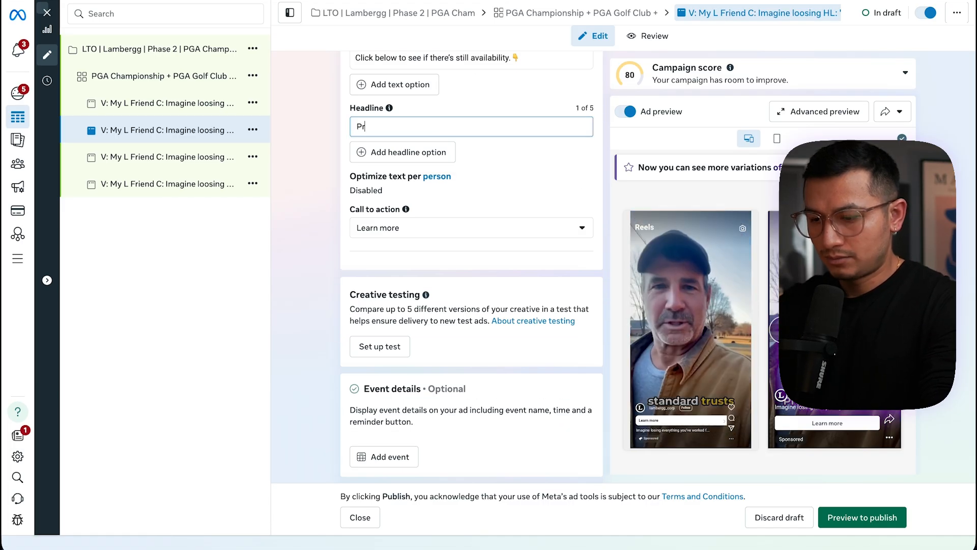
type("ssets!")
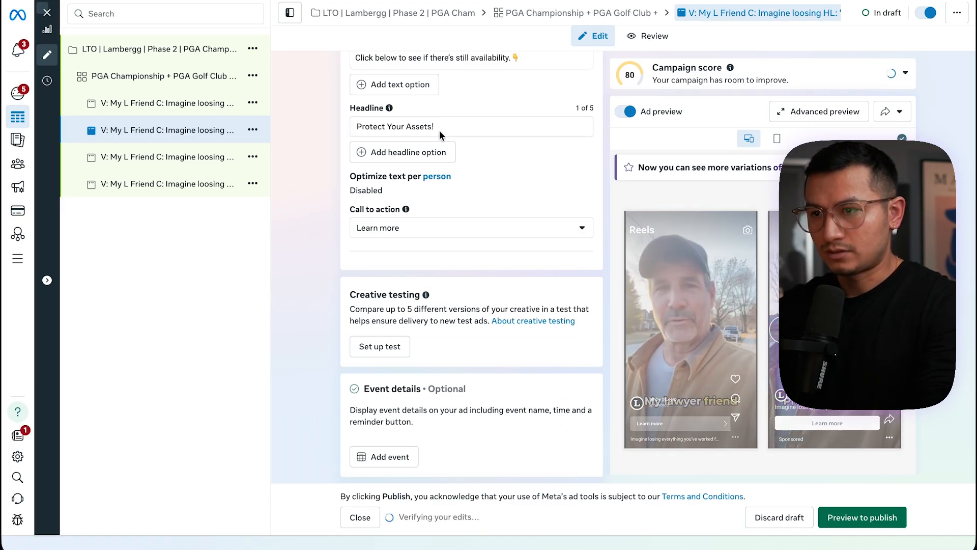
Inspect the second ad's name field
triple_click(442, 127)
scroll(429, 111, "up", 15)
left_click_drag(431, 99, 527, 115)
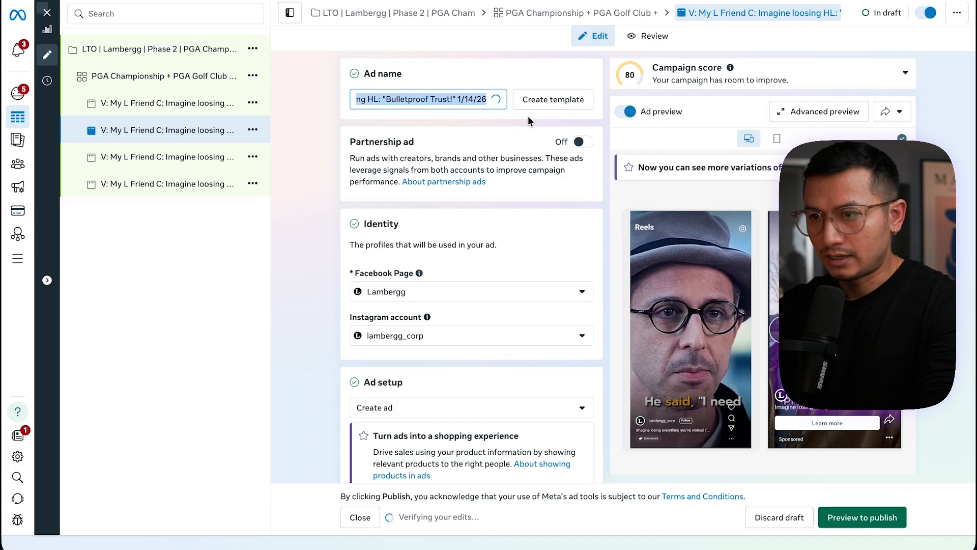
left_click_drag(469, 95, 546, 106)
left_click(473, 99)
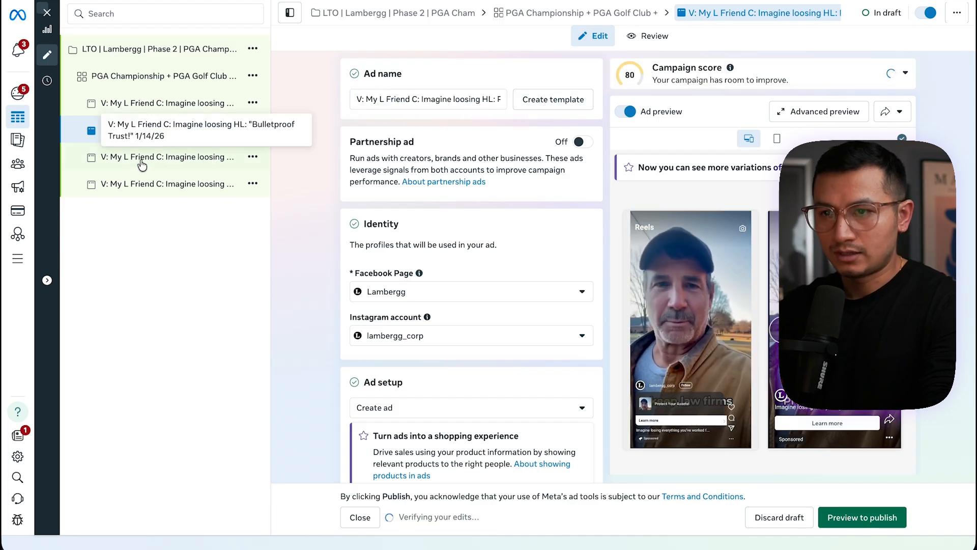
Open the third ad and delete the period after lawsuit in its primary text
left_click(142, 157)
scroll(493, 242, "down", 20)
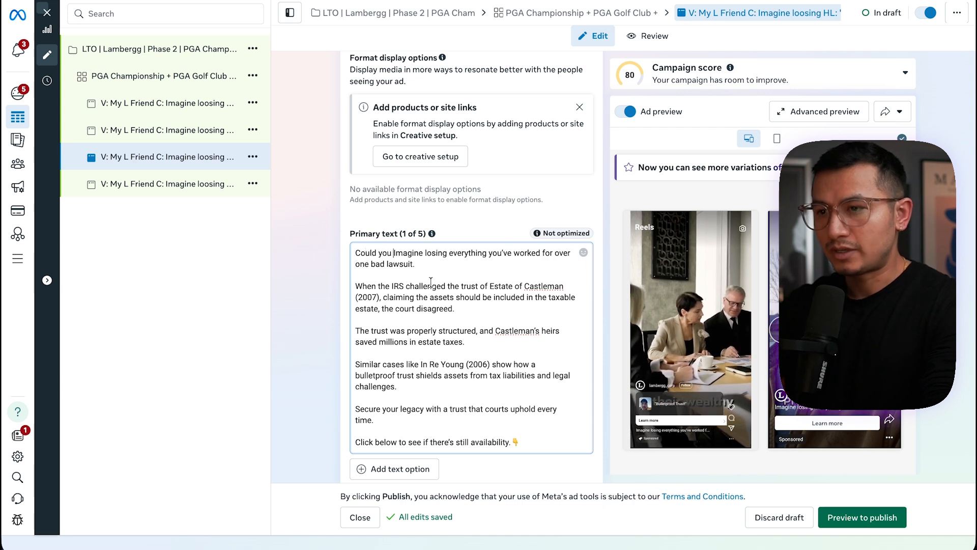
scroll(437, 270, "down", 2)
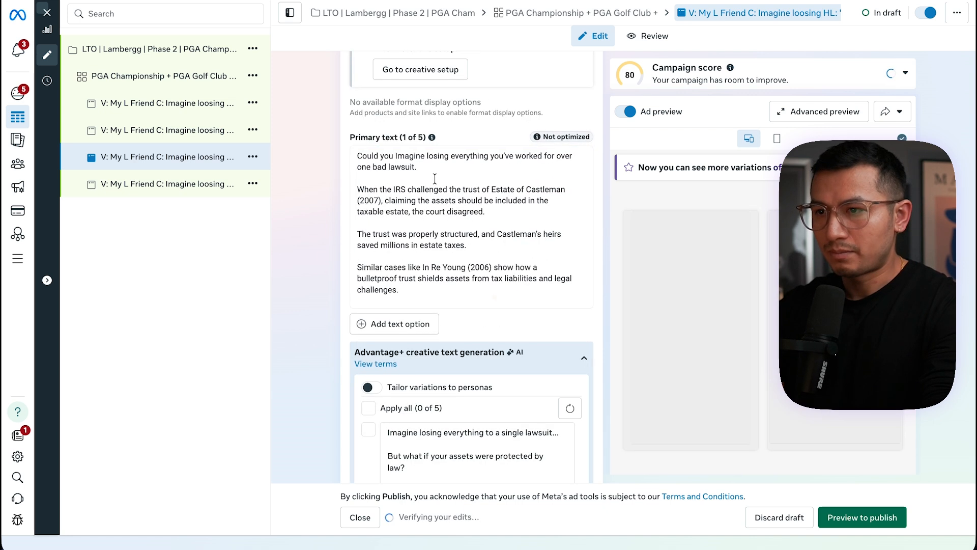
left_click(426, 164)
key("BackSpace")
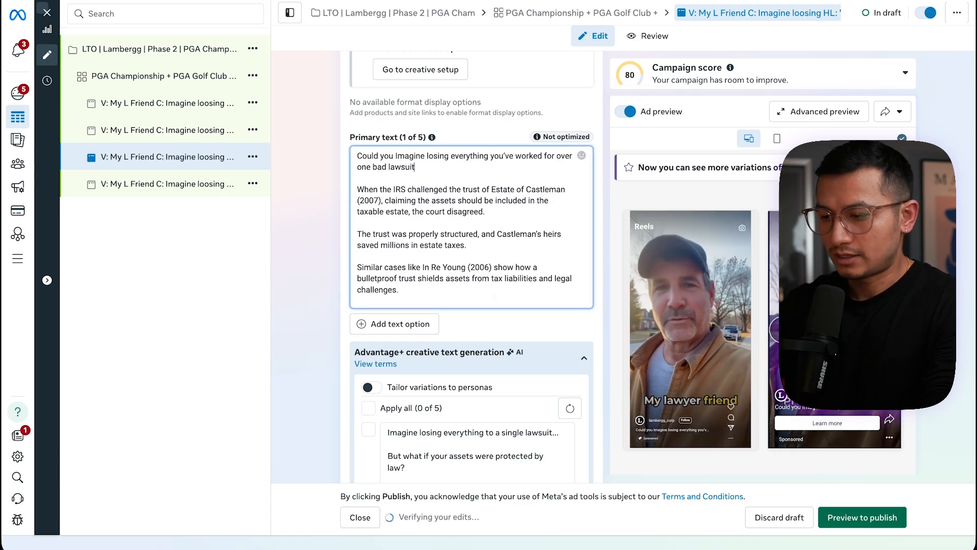
Rename the third ad so it reads V: My L Friend C: Could you Imagine losing
scroll(425, 121, "up", 10)
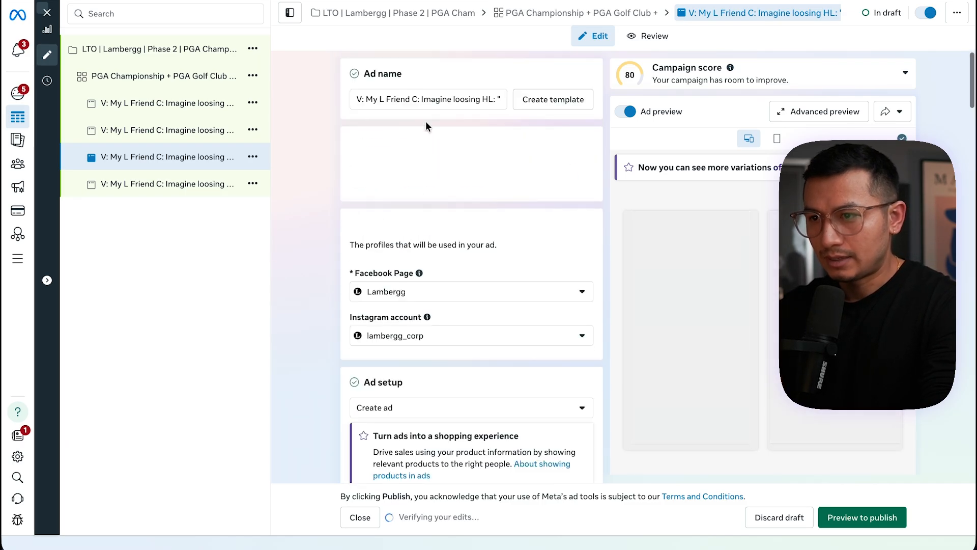
type("Could")
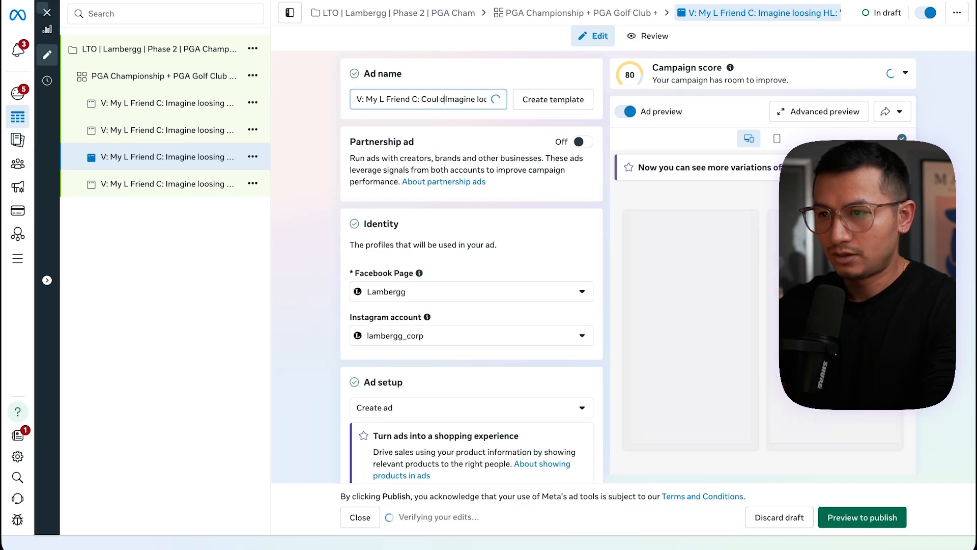
key("BackSpace")
key("BackSpace")
key("BackSpace")
key("BackSpace")
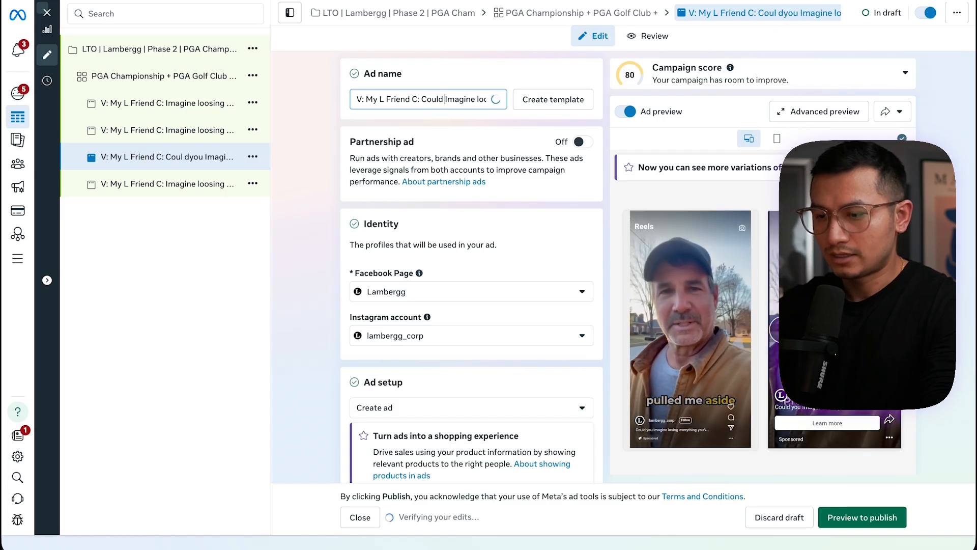
Browse the four PGA ads to compare their headlines and text
left_click(210, 173)
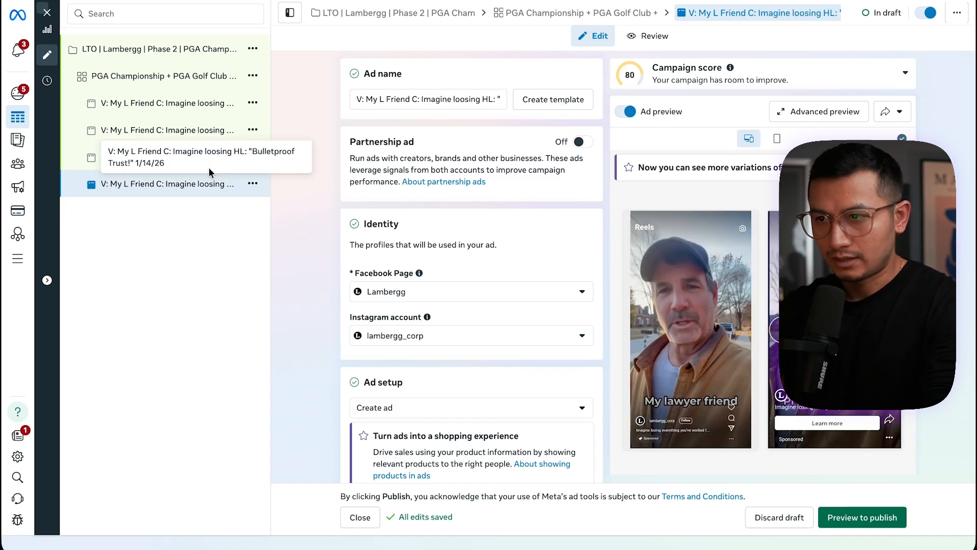
left_click(172, 105)
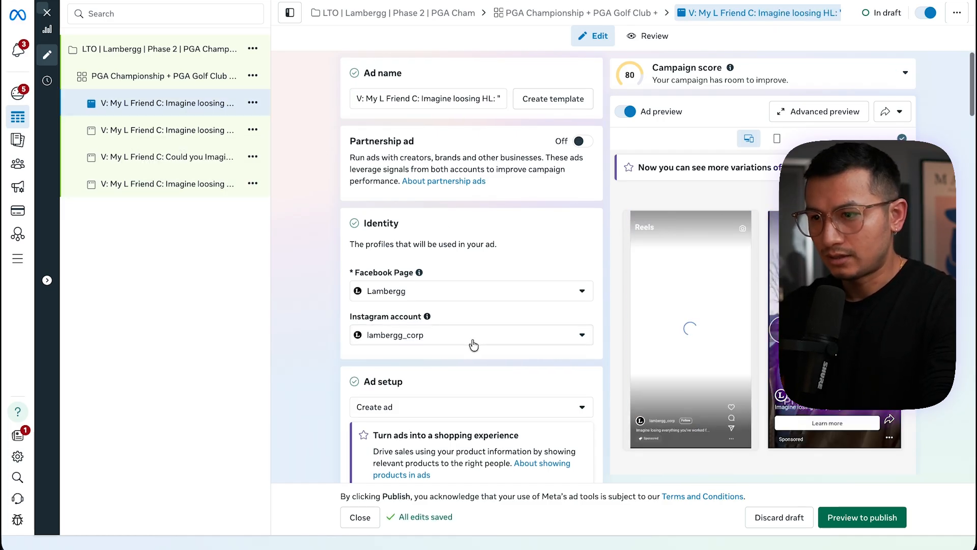
scroll(471, 341, "down", 10)
left_click(173, 156)
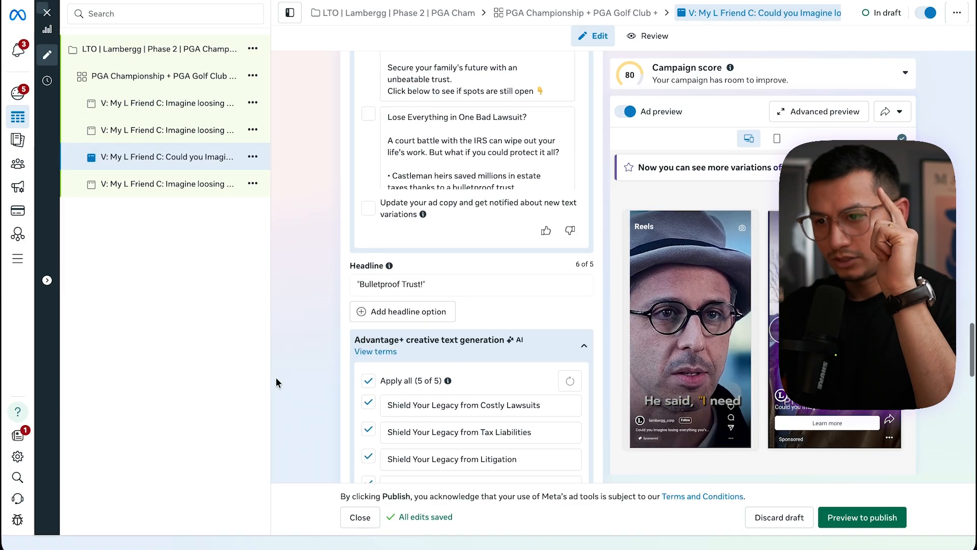
scroll(431, 289, "down", 2)
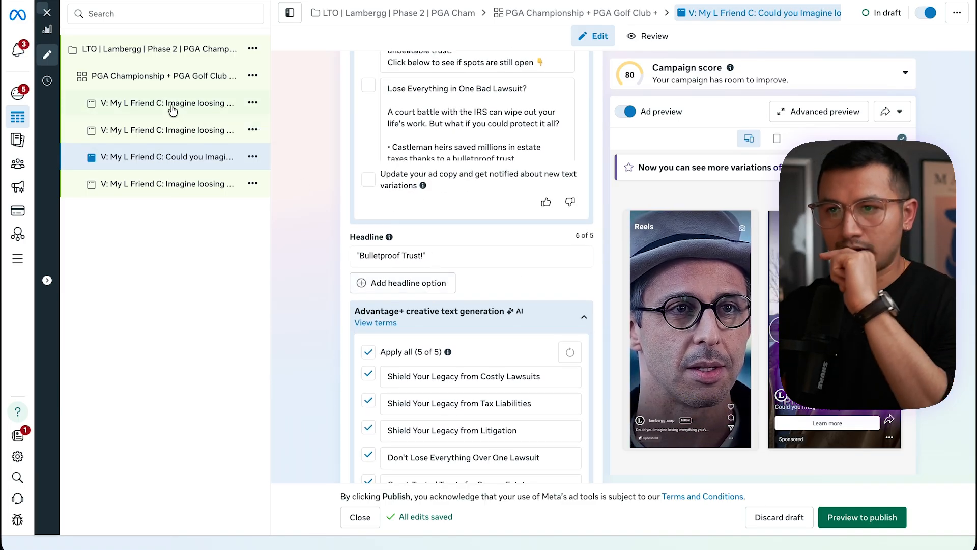
left_click(168, 130)
scroll(290, 292, "up", 4)
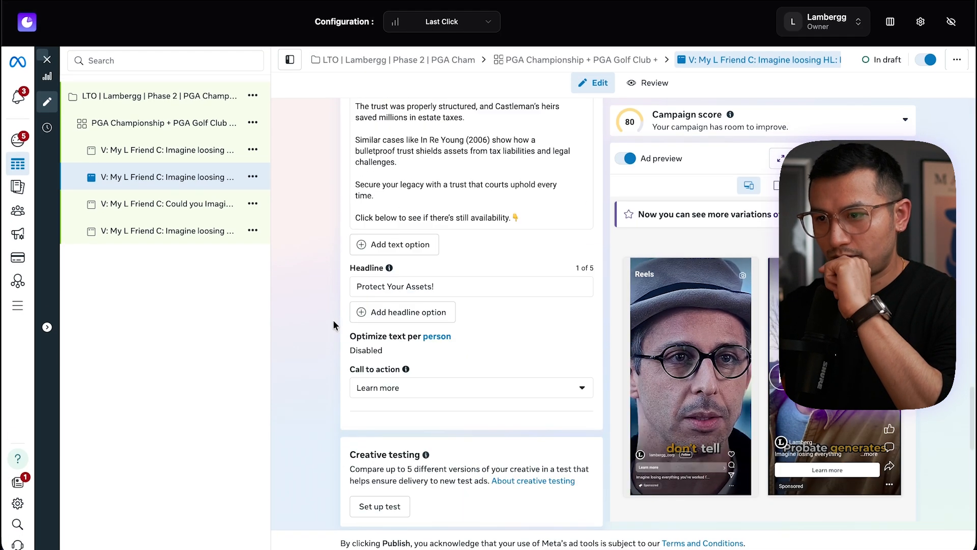
scroll(319, 329, "down", 10)
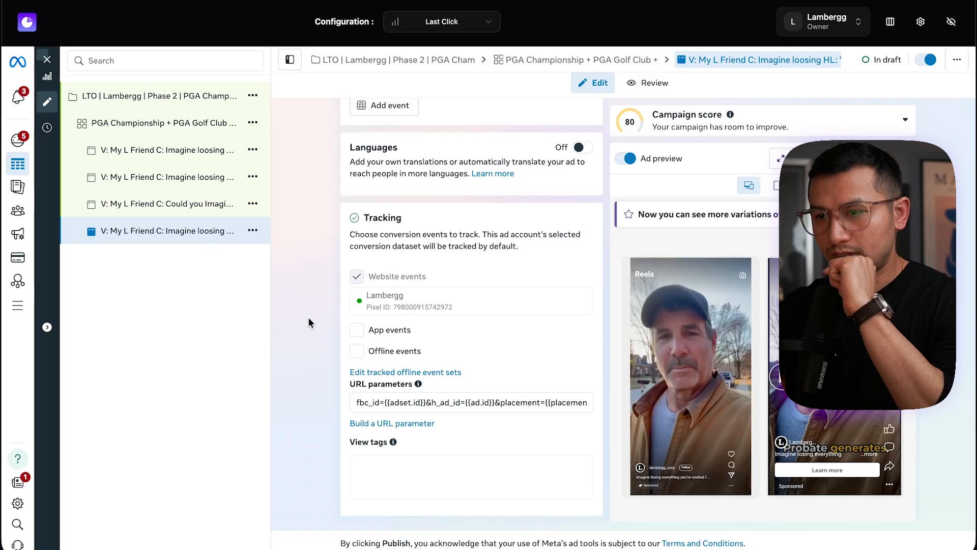
scroll(316, 341, "up", 9)
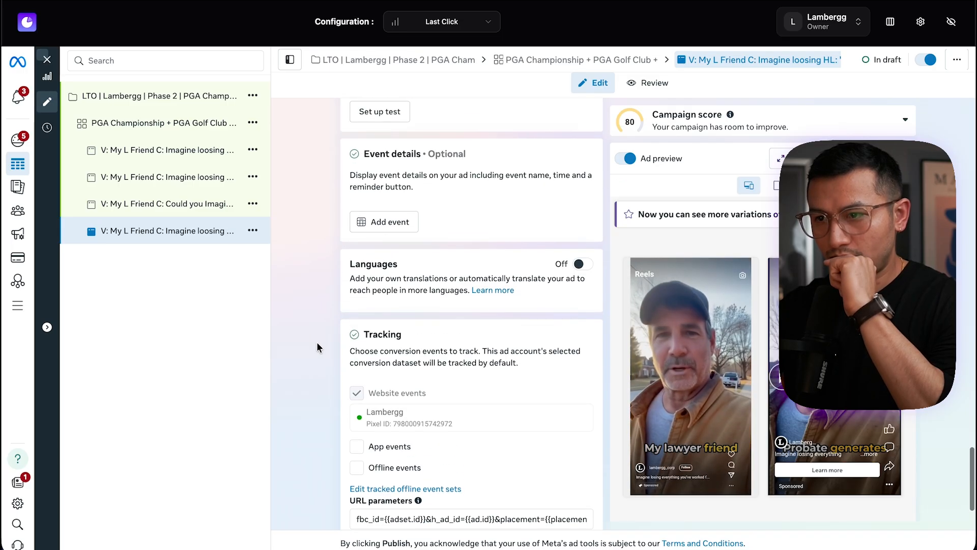
Set the first ad's headline to 100% Bulletproof Trust!
left_click(360, 297)
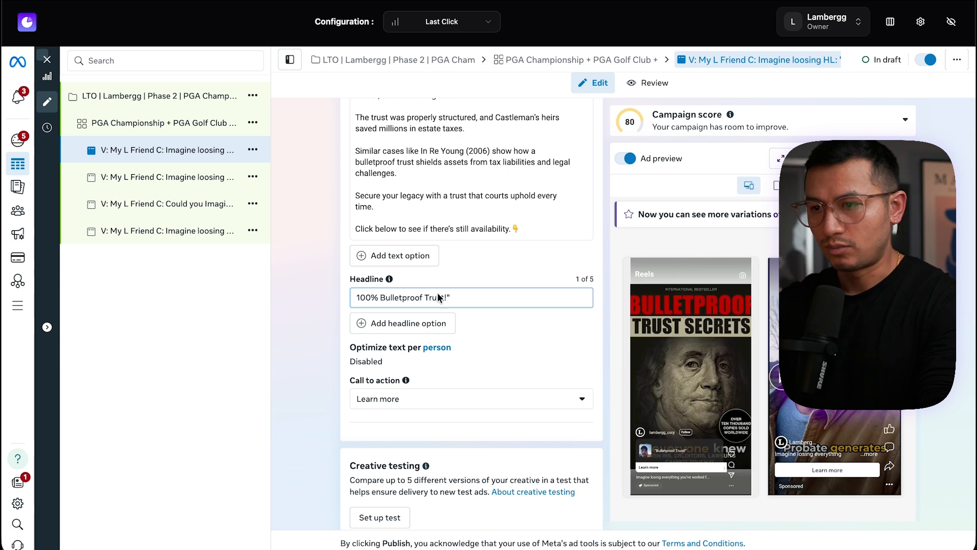
key("BackSpace")
left_click(314, 318)
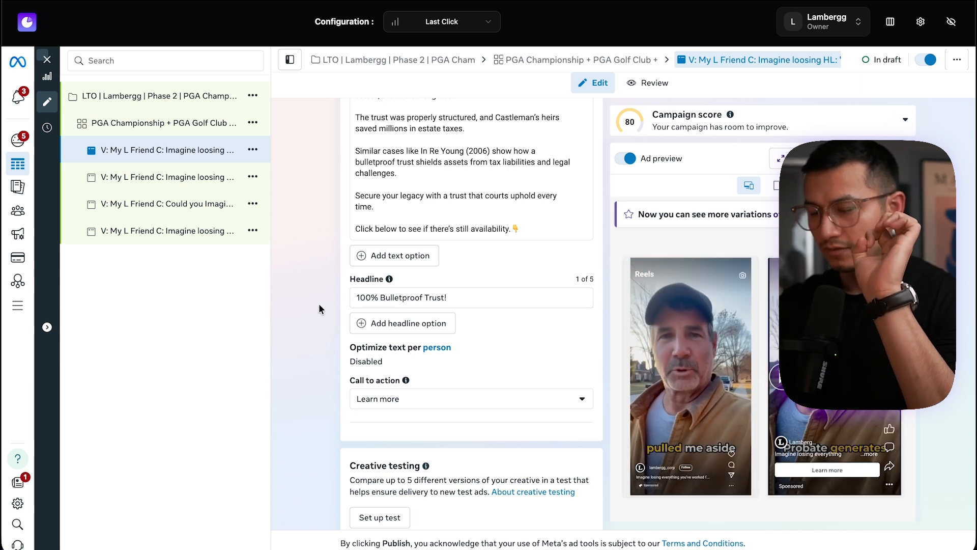
Delete the trailing date text from the first ad's name
left_click(479, 147)
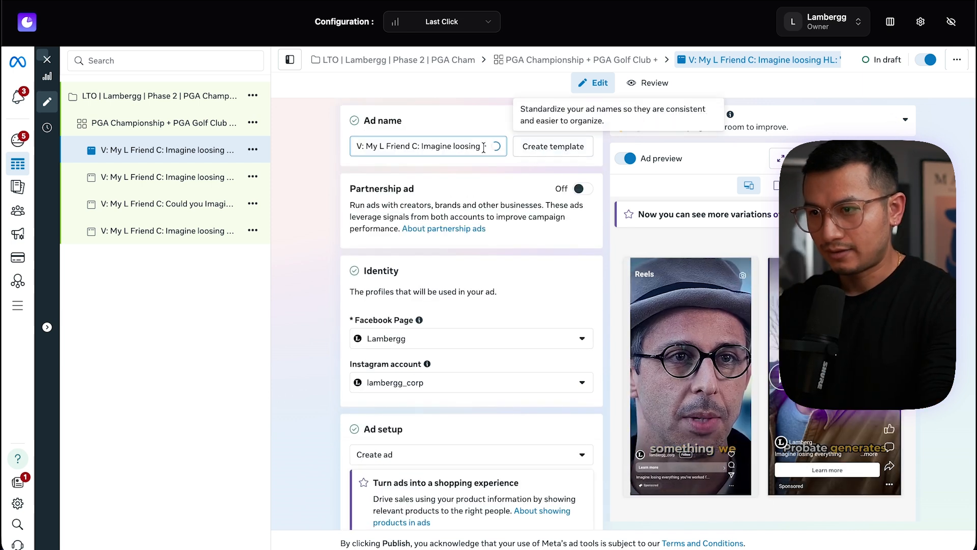
left_click_drag(473, 148, 520, 148)
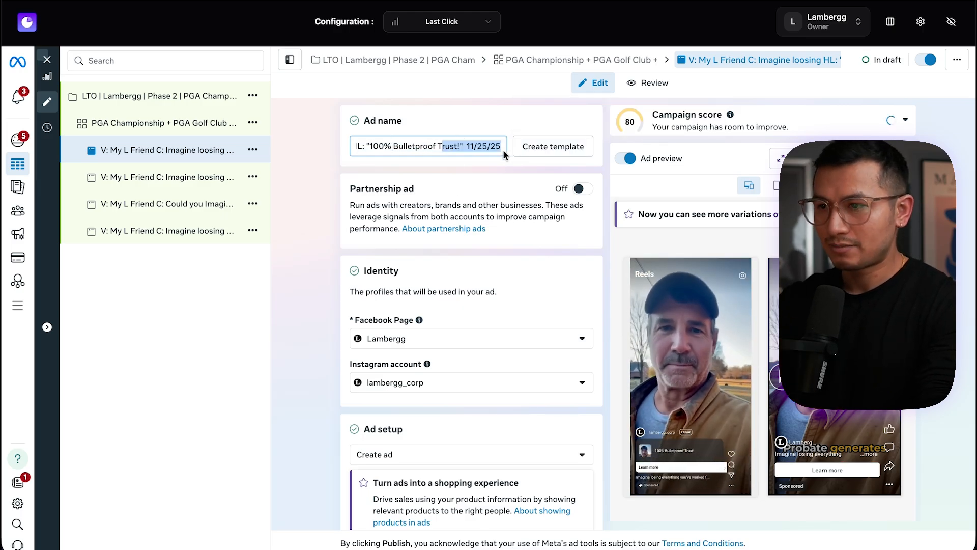
key("BackSpace")
key("BackSpace")
key("BackSpace")
key("BackSpace")
key("BackSpace")
key("BackSpace")
key("BackSpace")
key("BackSpace")
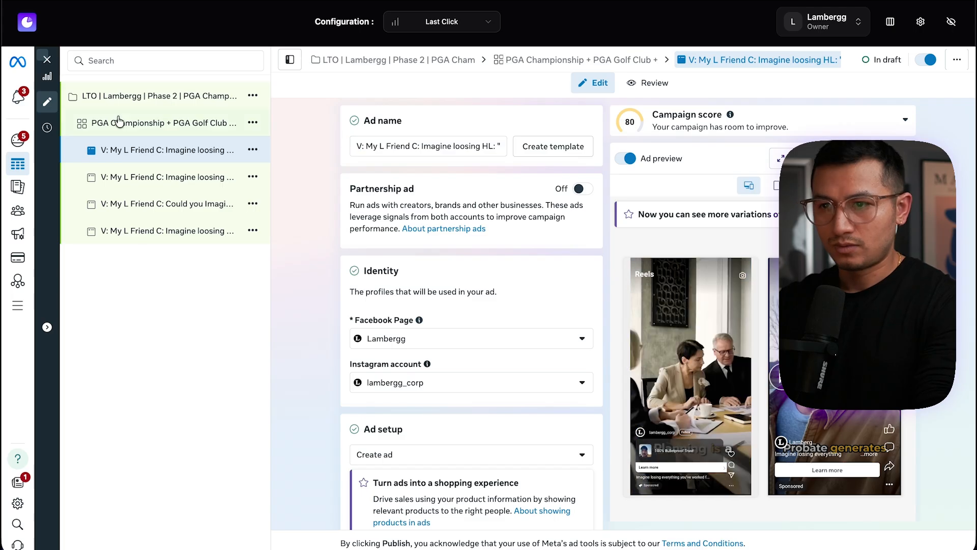
Open the PGA Championship ad set and remove the PGA Championship, PGA Golf Club and PGA Tour interests
left_click(46, 61)
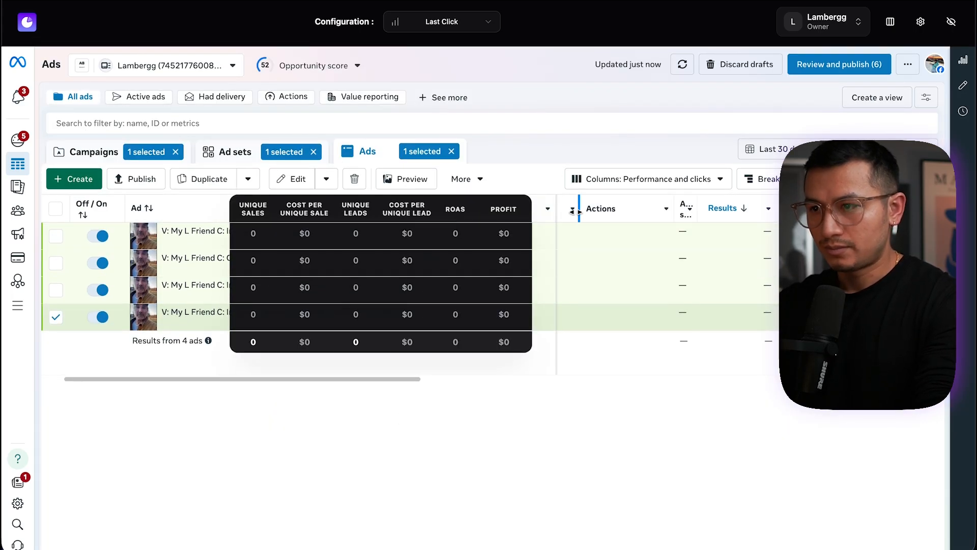
left_click_drag(575, 211, 389, 212)
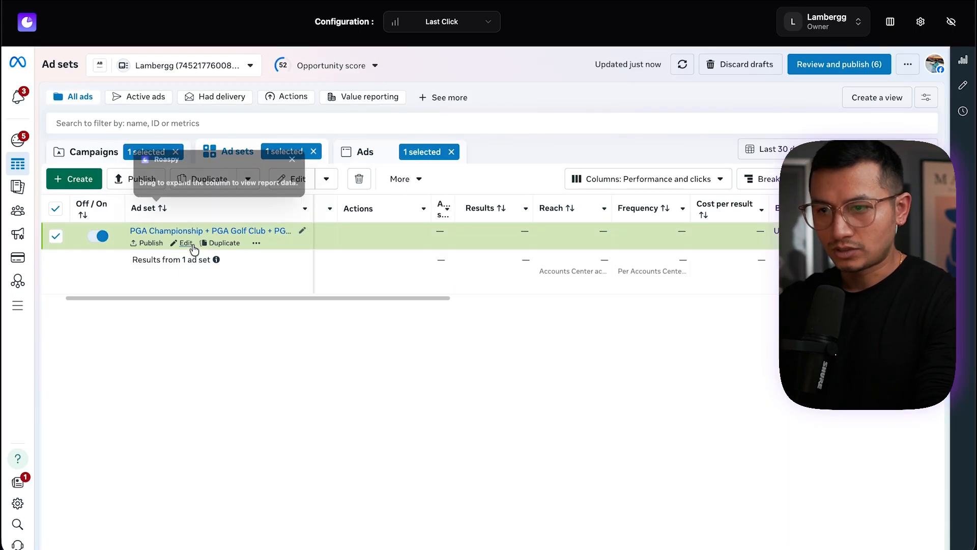
left_click(218, 245)
left_click(504, 248)
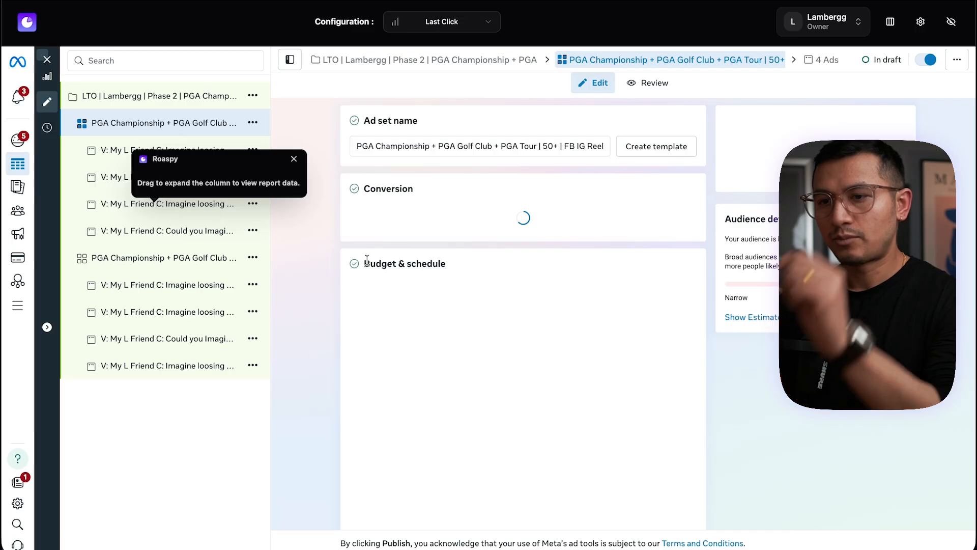
scroll(508, 213, "down", 15)
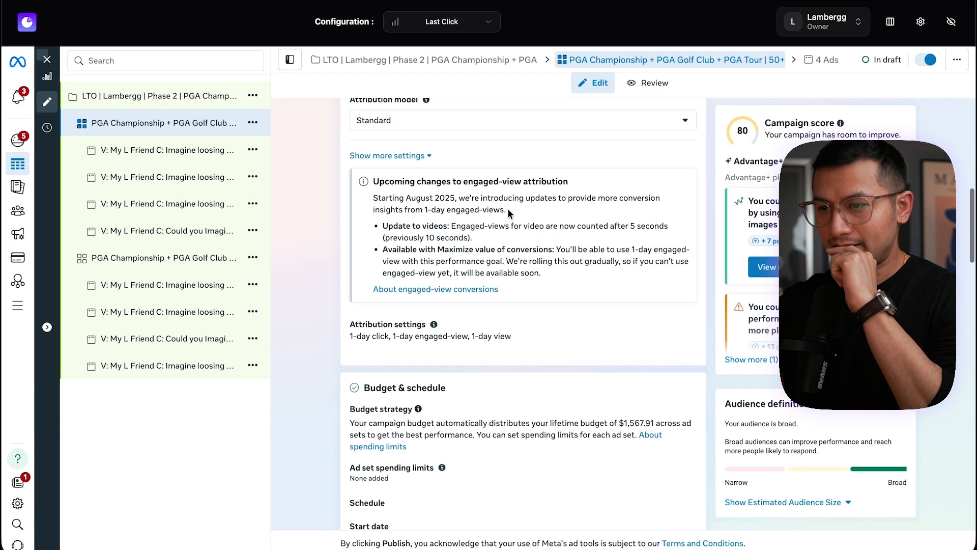
left_click(584, 244)
left_click(466, 384)
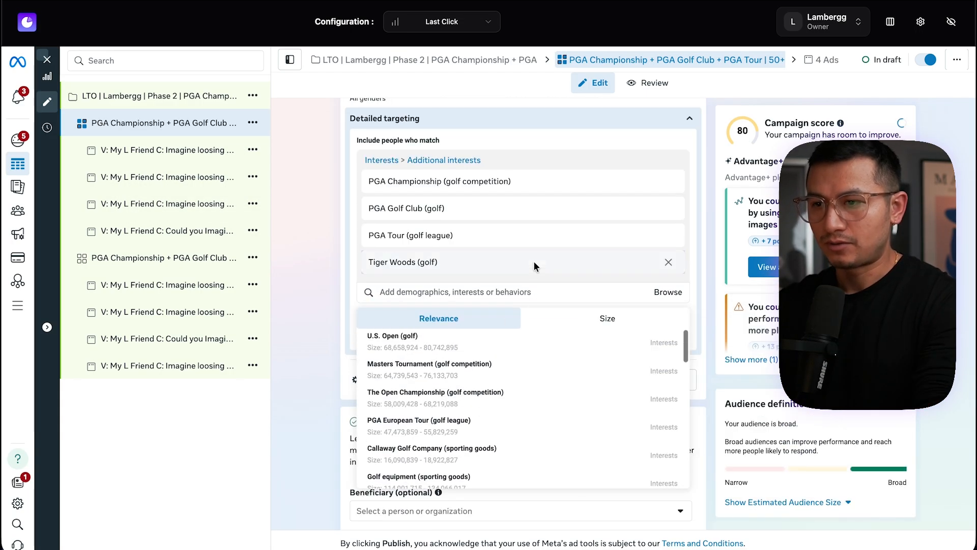
left_click(670, 208)
left_click(670, 209)
left_click(670, 208)
Add Rory McIlroy, Jordan Spieth, Rickie Fowler, Dustin Johnson and Jack Nicklaus interests to detailed targeting
scroll(413, 281, "down", 2)
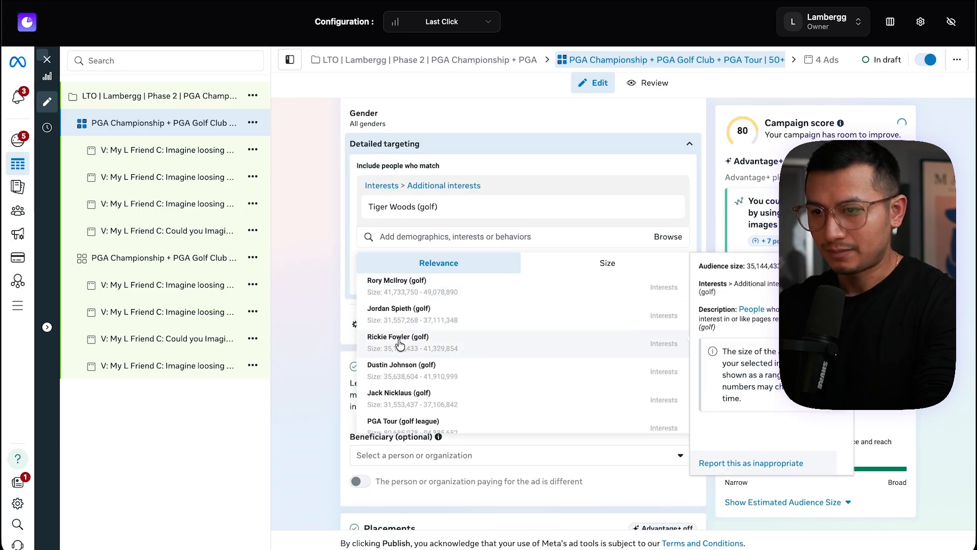
left_click(412, 284)
left_click(402, 312)
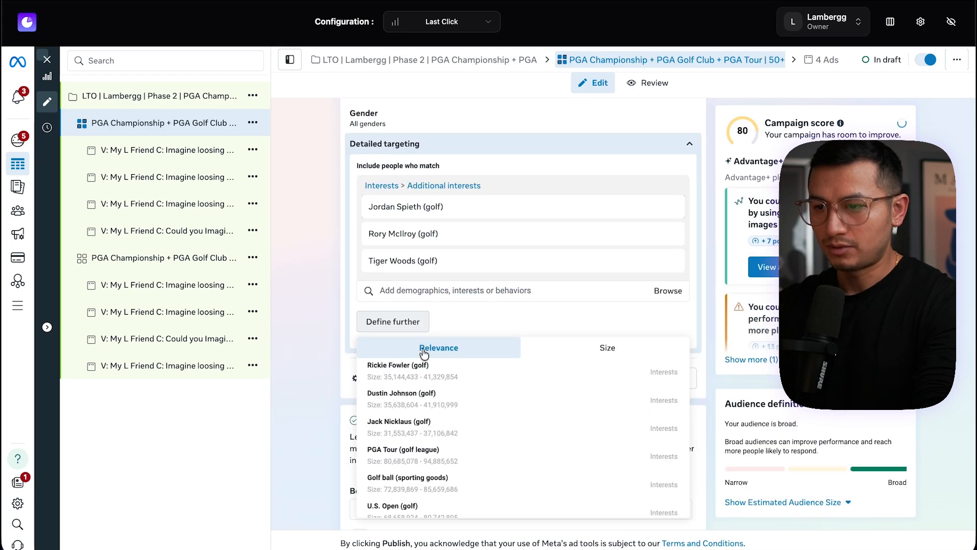
left_click(430, 340)
left_click(436, 367)
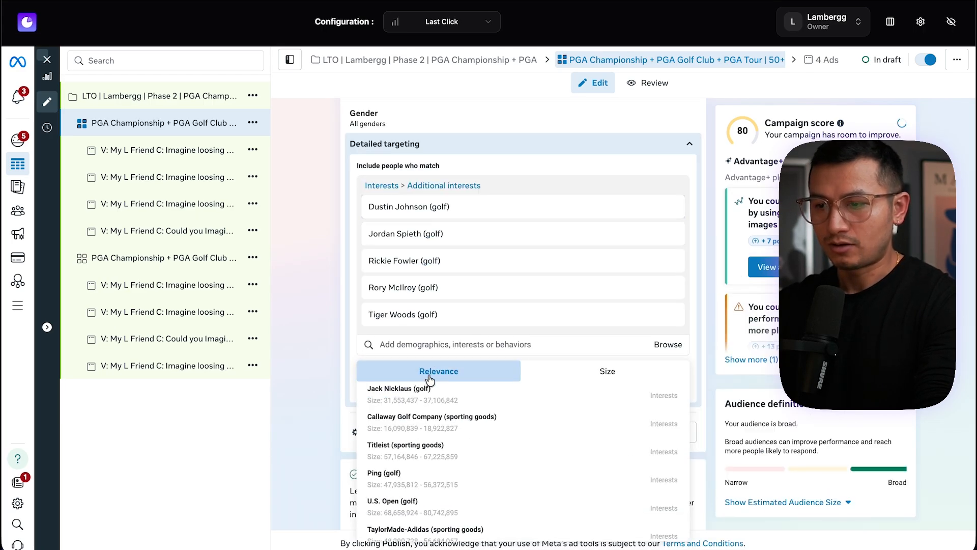
left_click(421, 392)
scroll(299, 322, "down", 2)
left_click(300, 276)
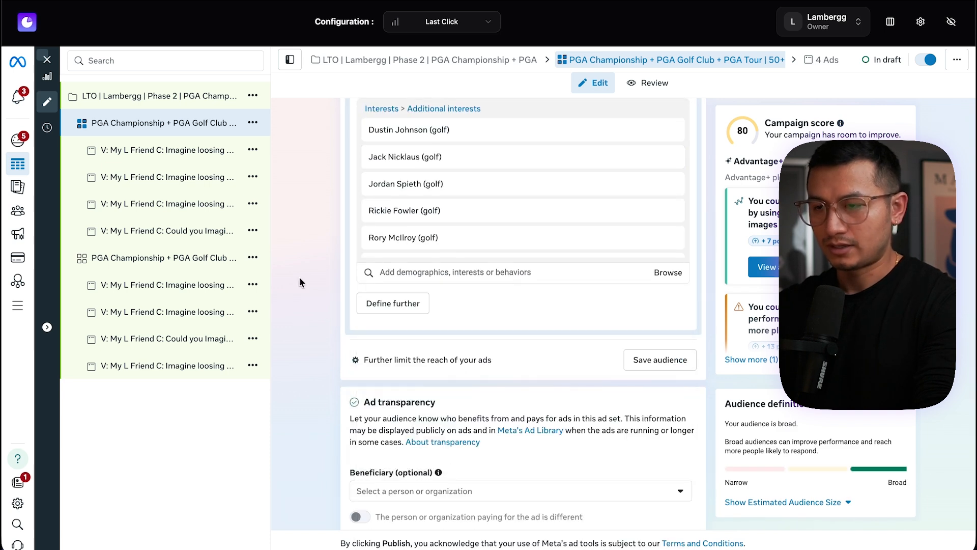
Rename the campaign, replacing the PGA Championship + PGA Golf Club + PGA Tour part with PGA + golf celebrities
scroll(342, 233, "up", 3)
left_click_drag(441, 381, 363, 270)
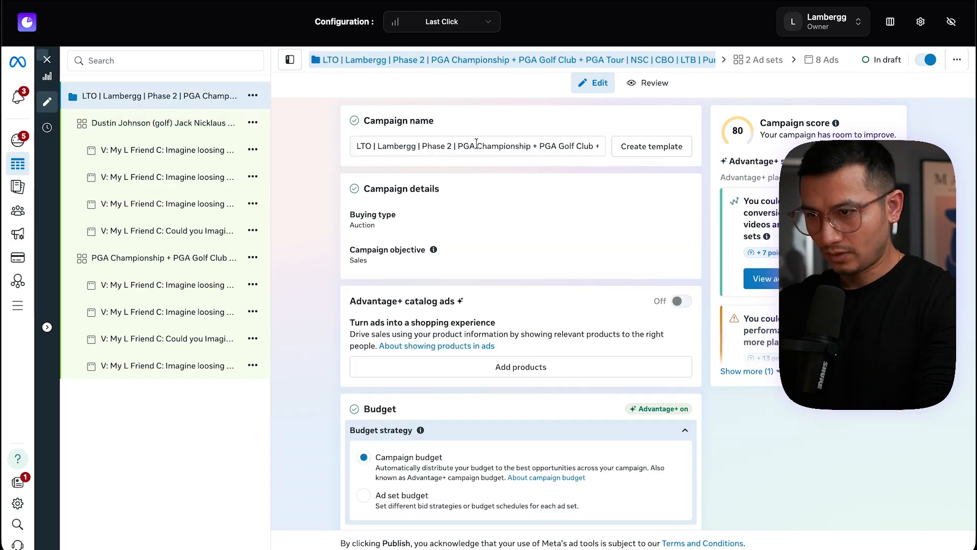
left_click_drag(356, 146, 610, 148)
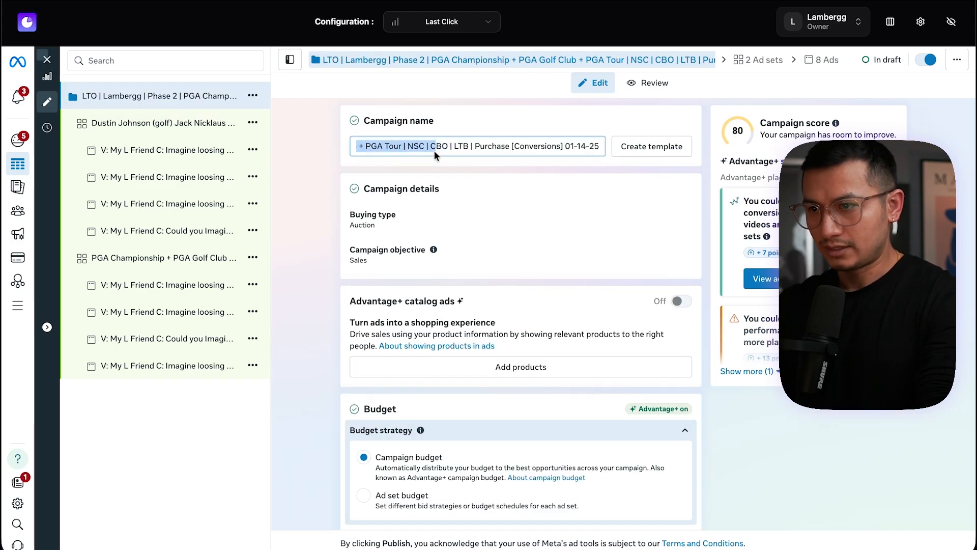
type("PGA + golf celebrities | NSC | CBO | L")
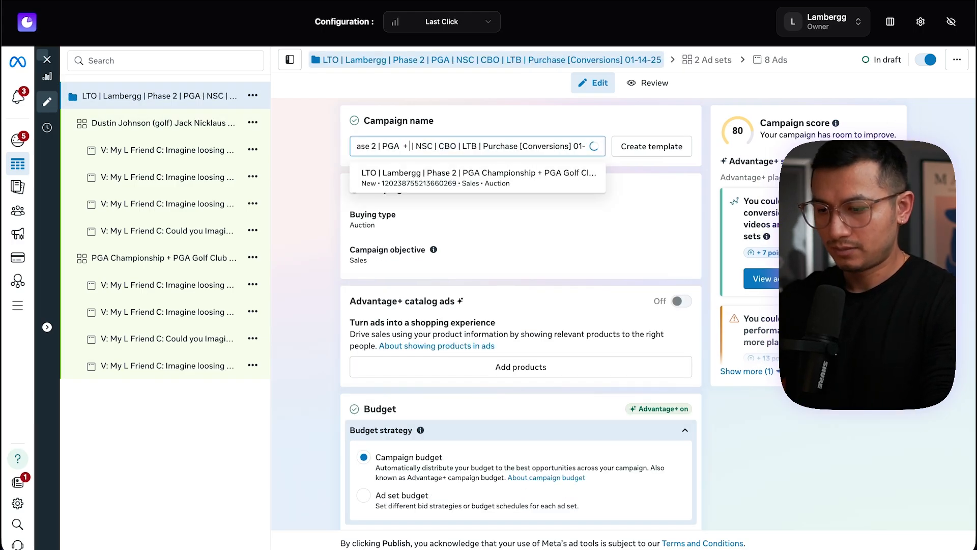
Review the new campaign's details and lifetime budget settings in the editor
left_click(489, 116)
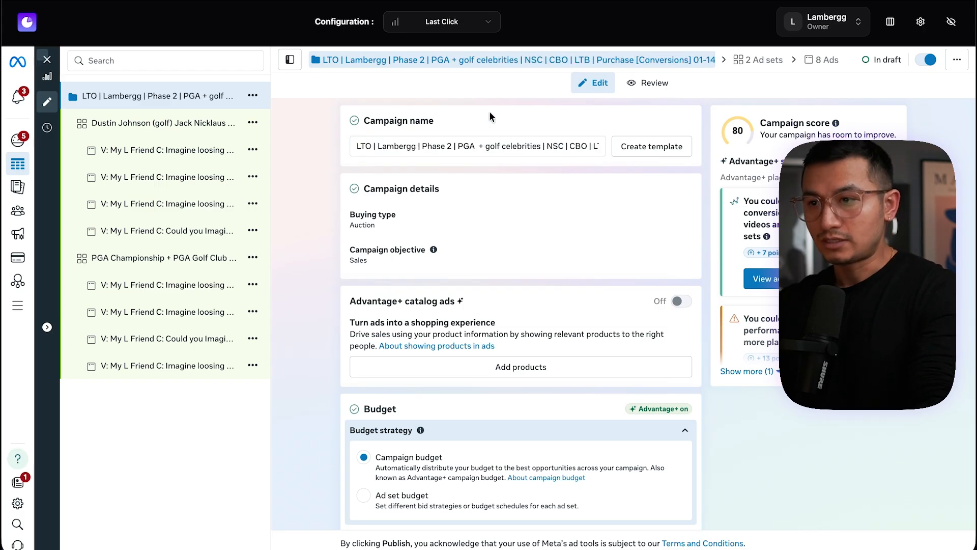
left_click(47, 60)
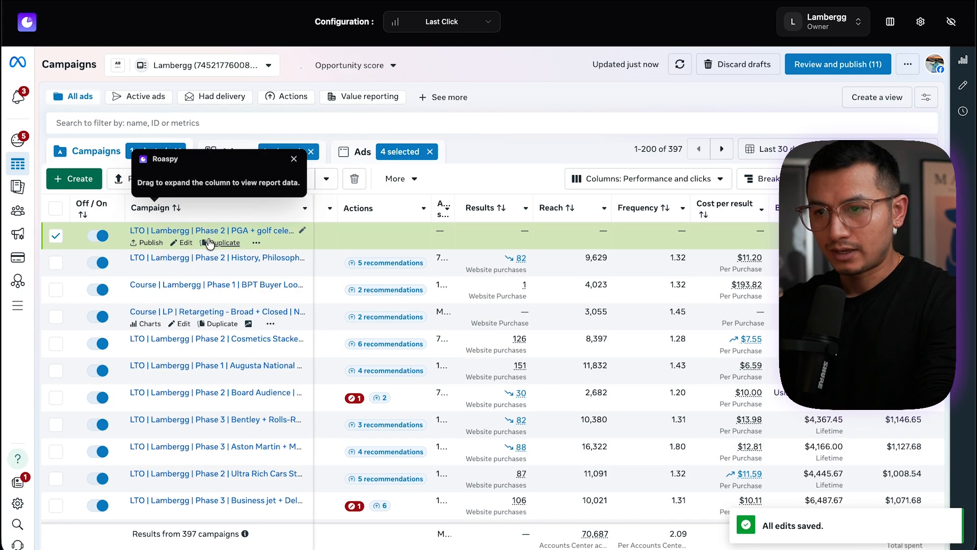
left_click(216, 234)
left_click(131, 152)
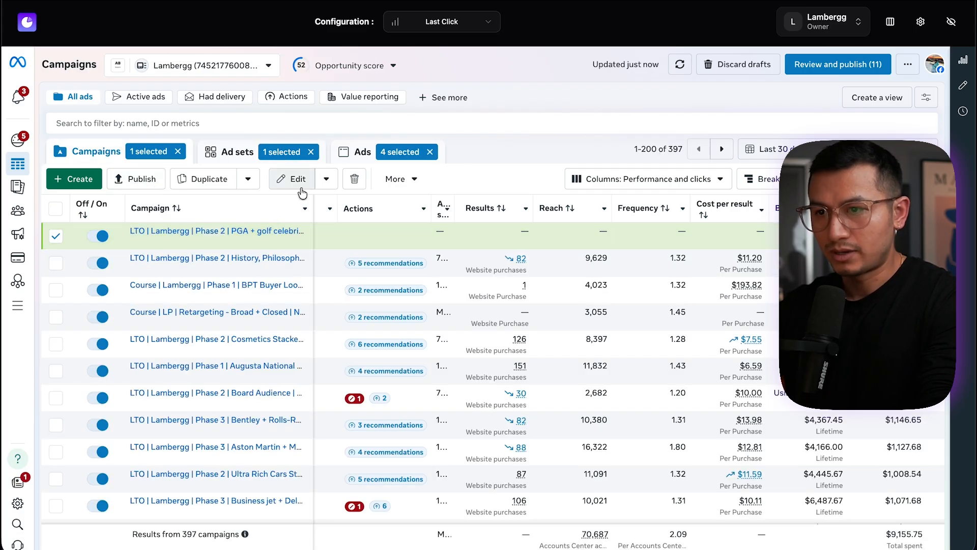
scroll(460, 358, "down", 6)
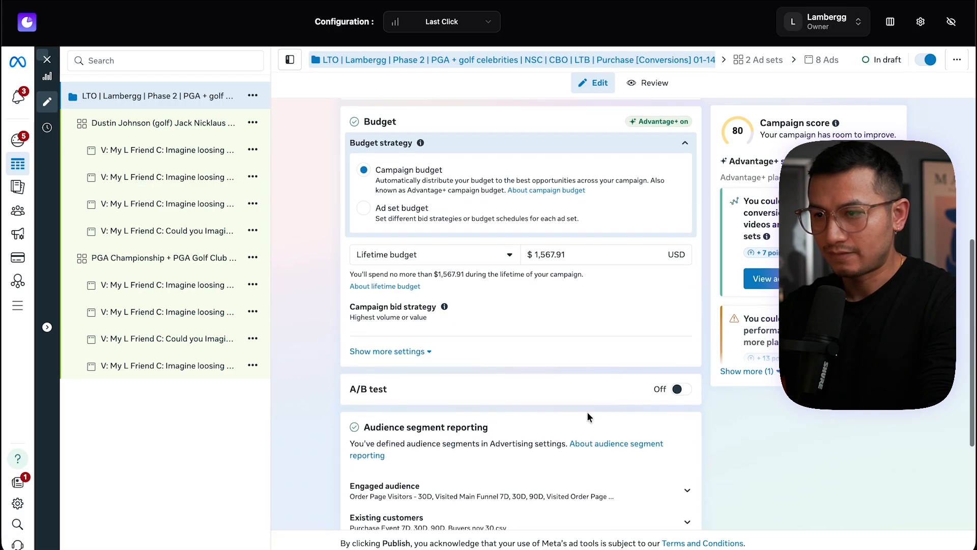
left_click(48, 60)
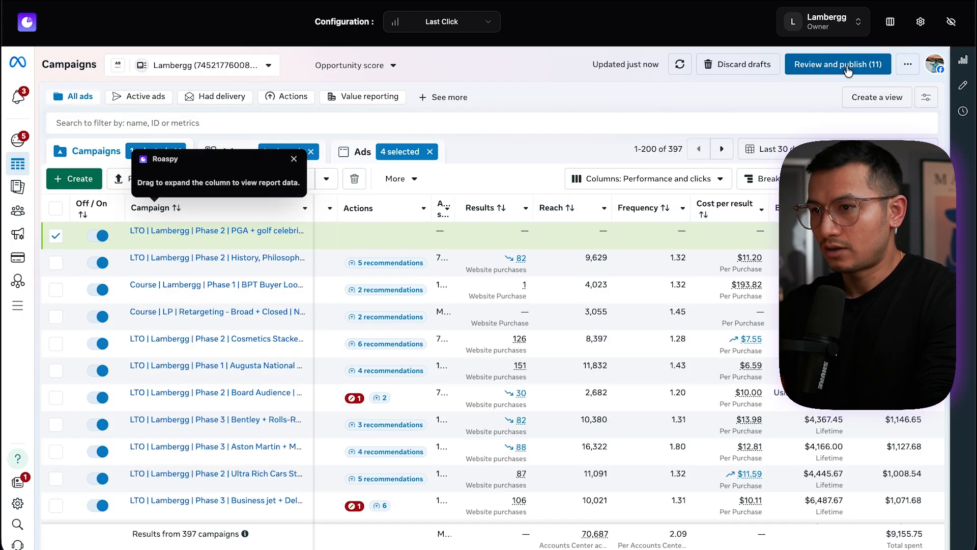
Review and publish all draft items of the new PGA + golf celebrities campaign
left_click(847, 67)
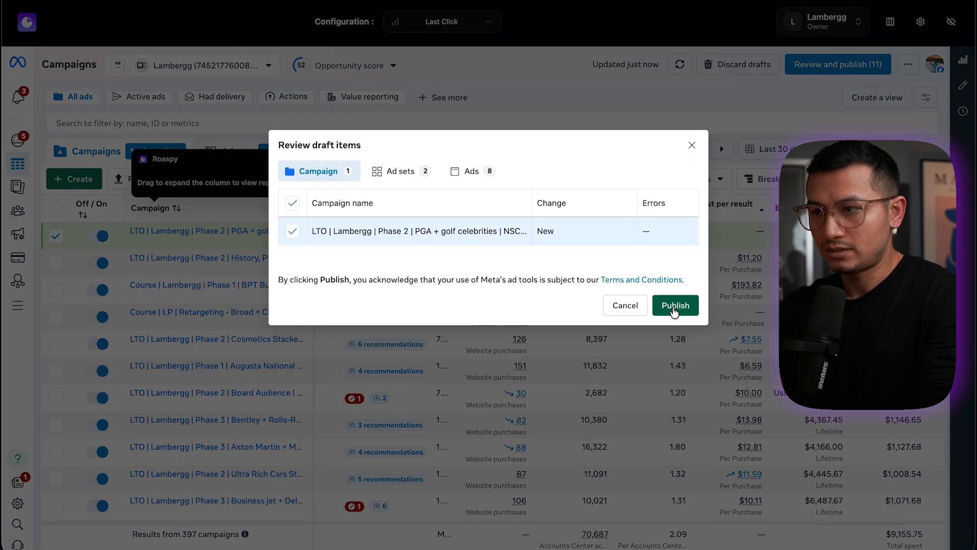
left_click(675, 308)
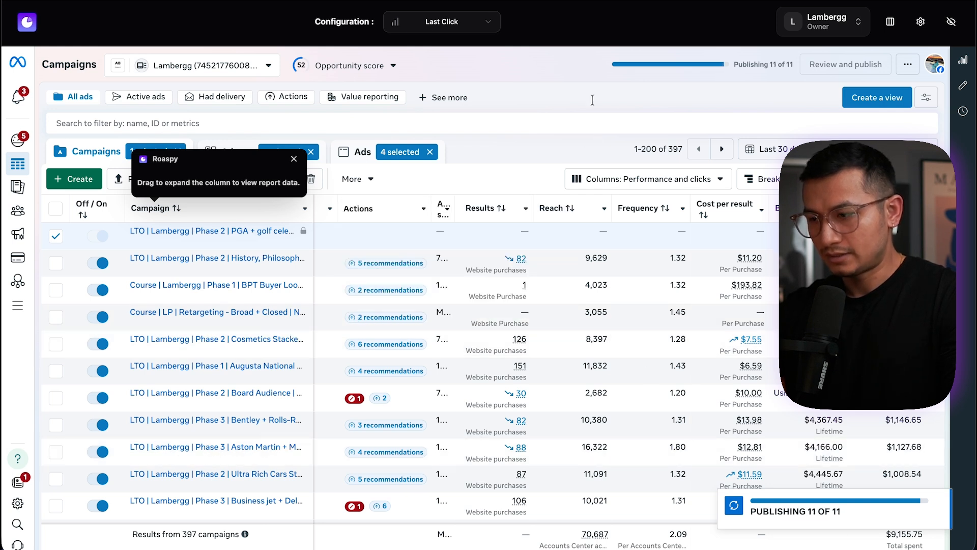
scroll(437, 406, "down", 3)
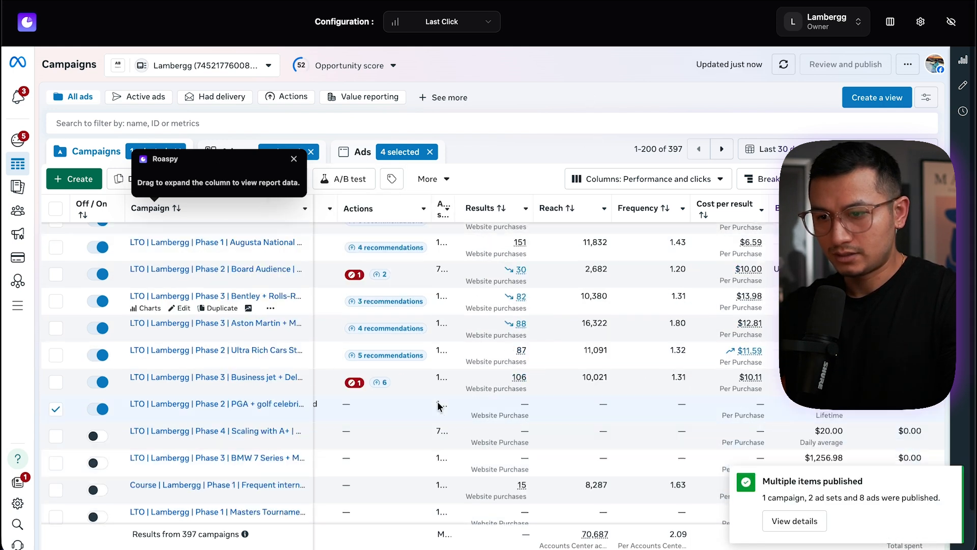
Open the published campaign's celebrity ad set and inspect the delivery status of its four ads
left_click(265, 388)
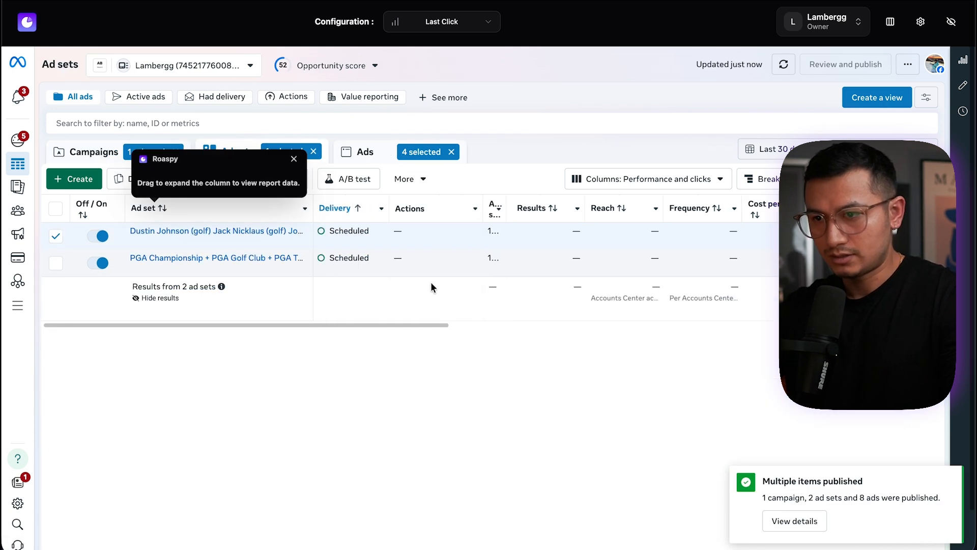
left_click(351, 263)
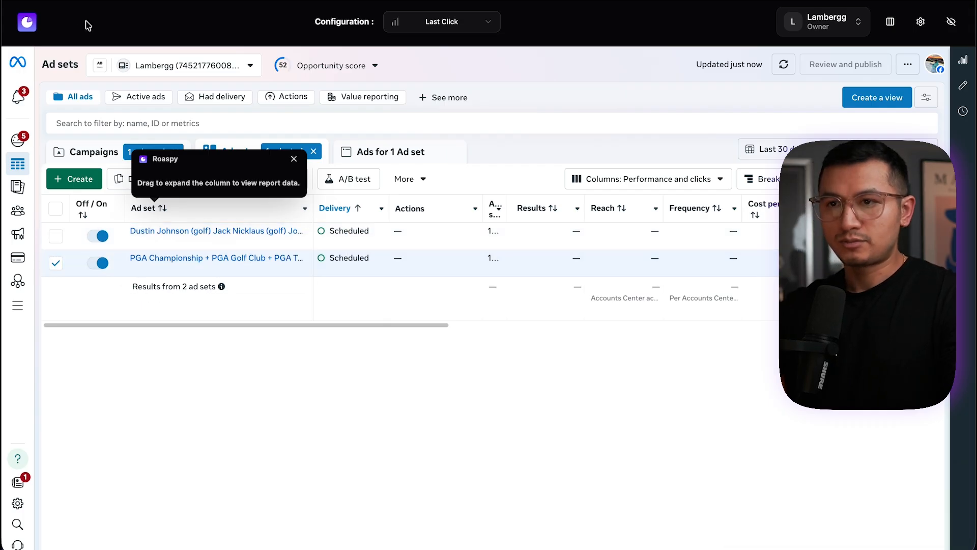
key("super+r")
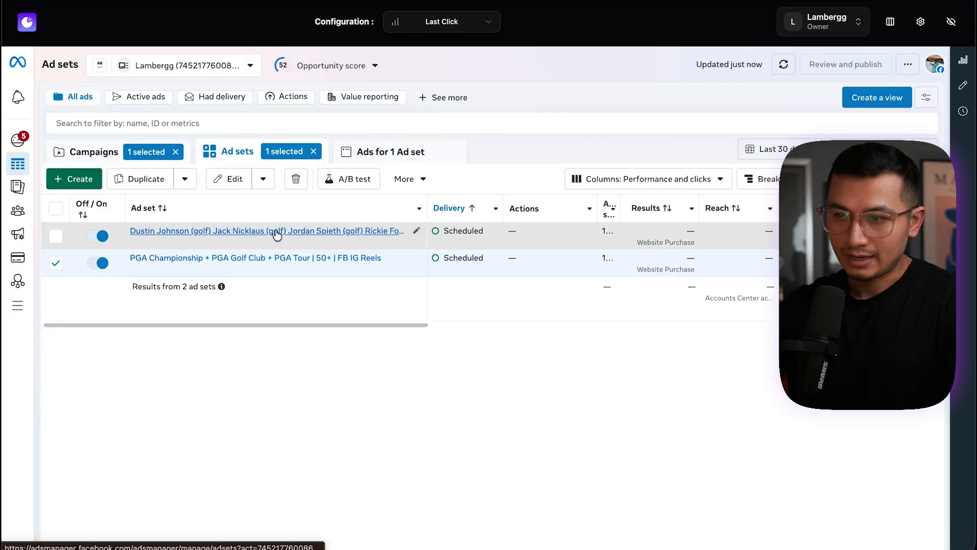
left_click(272, 231)
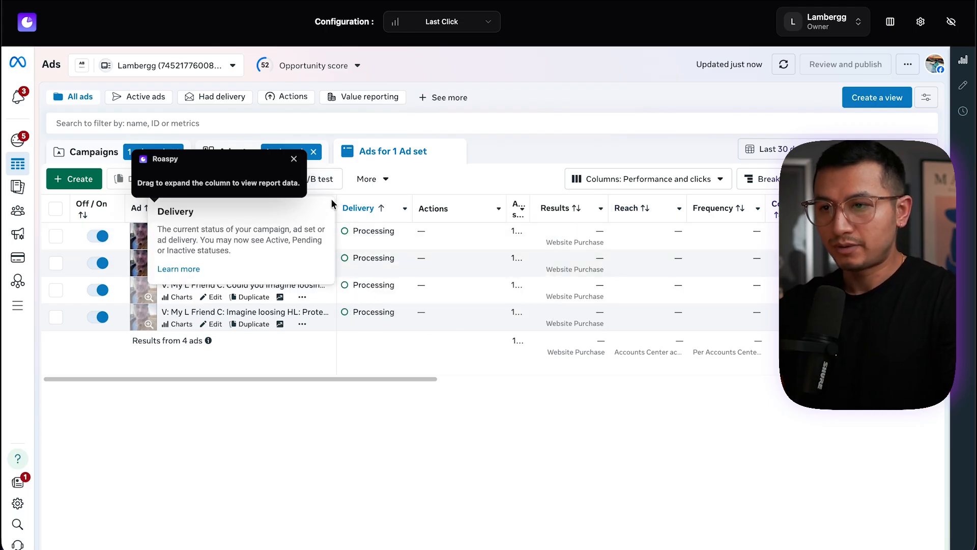
left_click_drag(383, 203, 383, 202)
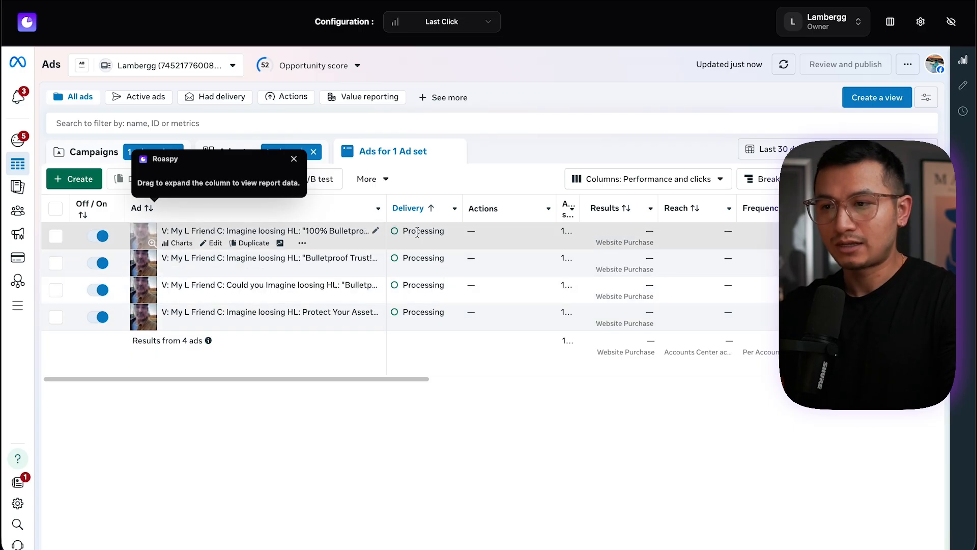
left_click(448, 231)
left_click_drag(463, 204, 450, 203)
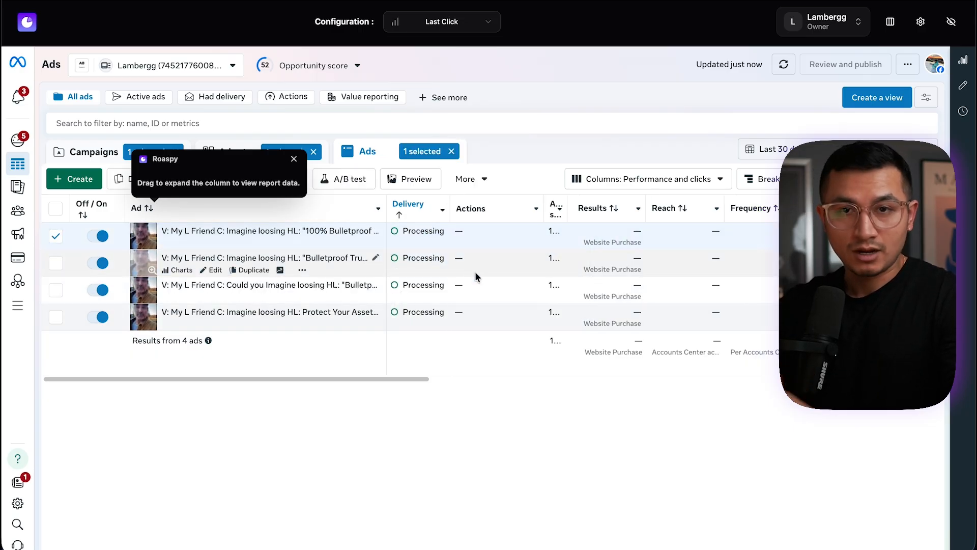
mouse_move(450, 205)
left_mouse_down()
mouse_move(490, 205)
mouse_move(456, 205)
left_mouse_up()
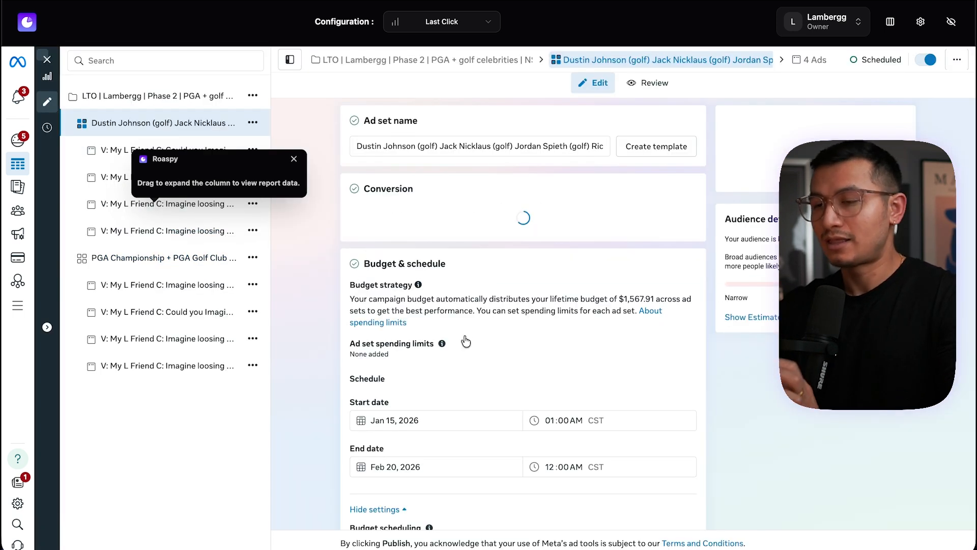
Inspect the celebrity ad set's placement settings, including platforms and placement controls
scroll(465, 337, "down", 5)
scroll(464, 337, "down", 12)
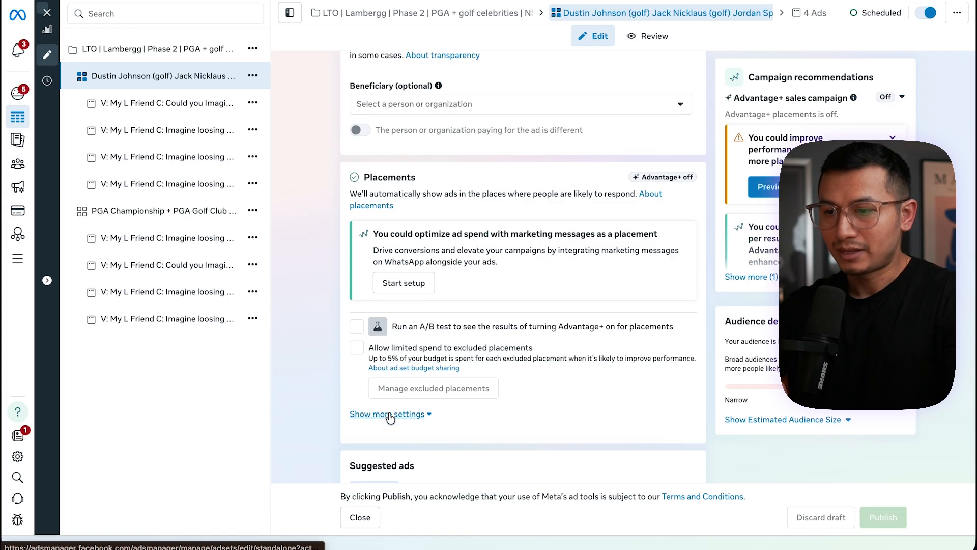
left_click(381, 414)
scroll(361, 309, "down", 4)
left_click(387, 224)
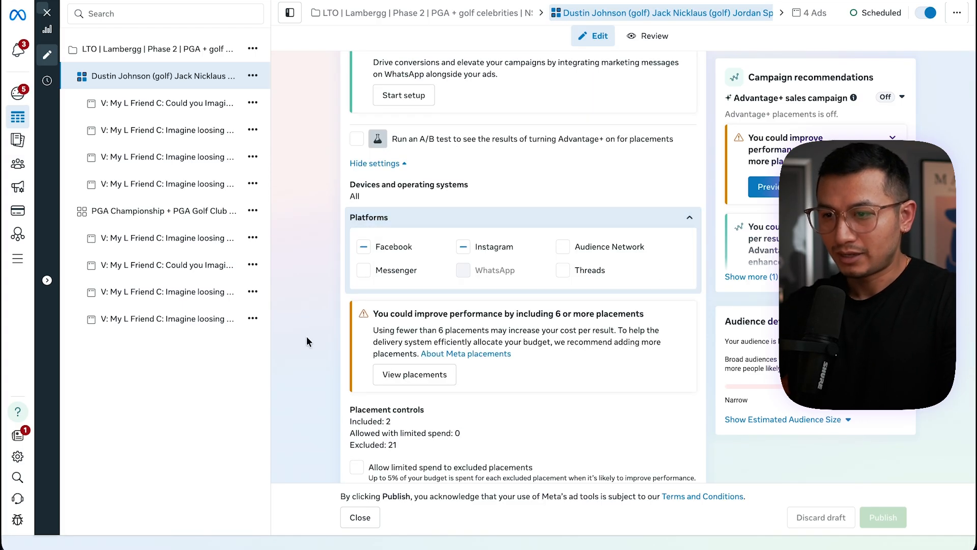
scroll(465, 255, "down", 5)
left_click(466, 172)
scroll(469, 234, "down", 1)
left_click(468, 208)
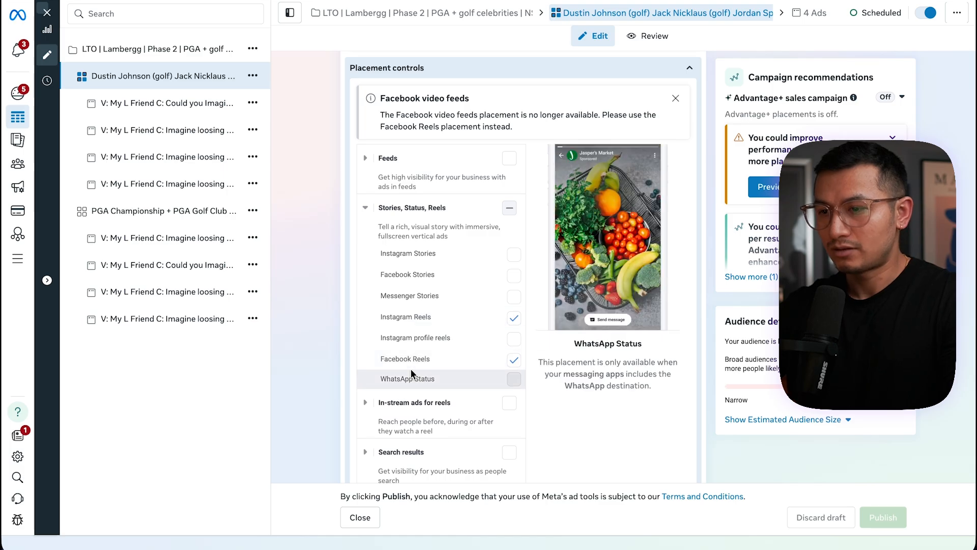
scroll(307, 310, "up", 20)
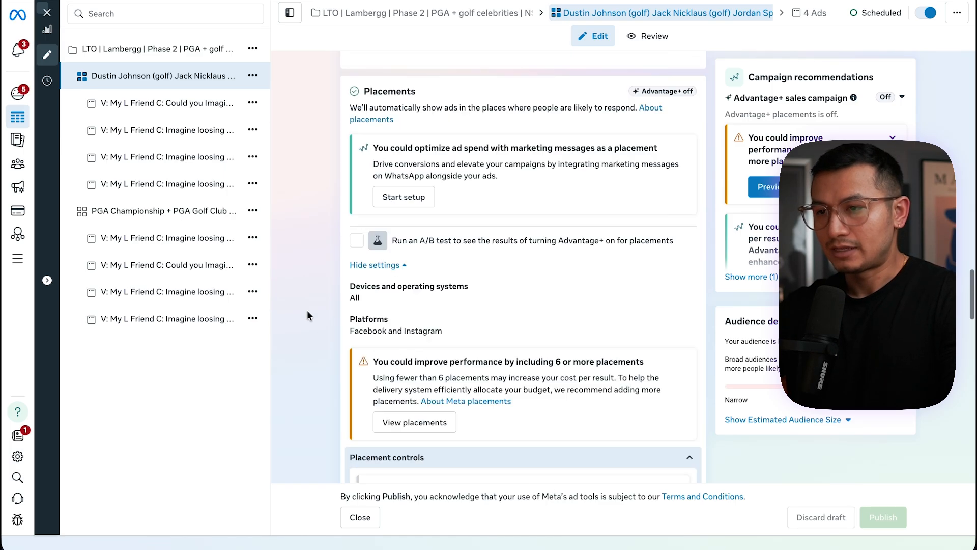